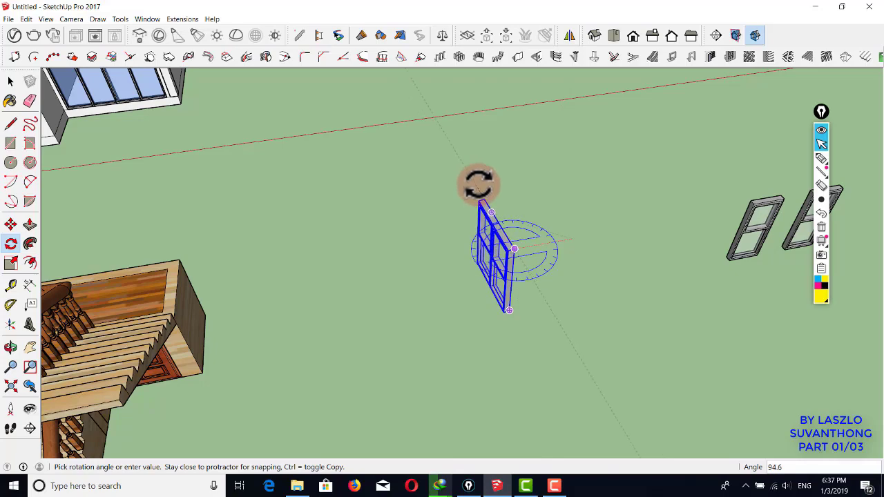
# - Rotate the loose double window horizontally about its upper corner so it aligns with the house's side wall direction
pyautogui.click(488, 183)
pyautogui.press('space')
pyautogui.scroll(-3, 487, 184)
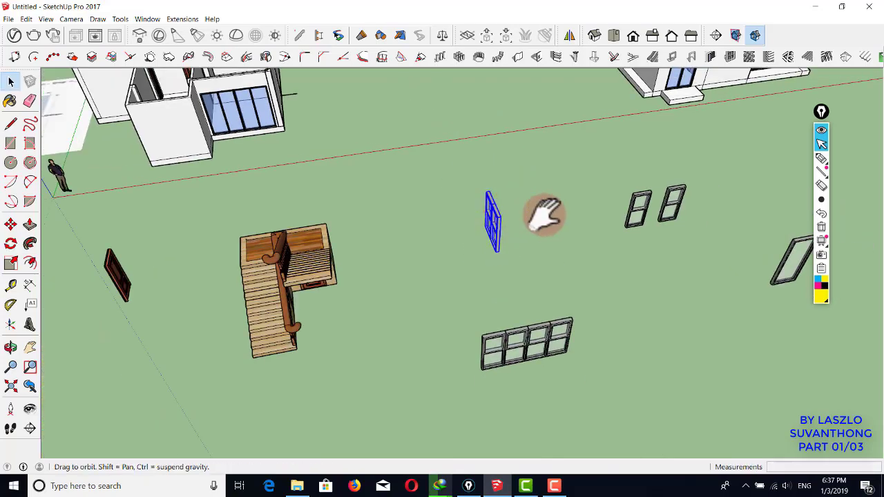
pyautogui.keyDown('shift'); pyautogui.moveTo(546, 212); pyautogui.dragTo(579, 221, button='middle'); pyautogui.keyUp('shift')
pyautogui.moveTo(442, 213); pyautogui.dragTo(324, 207, button='middle')
pyautogui.scroll(3, 434, 200)
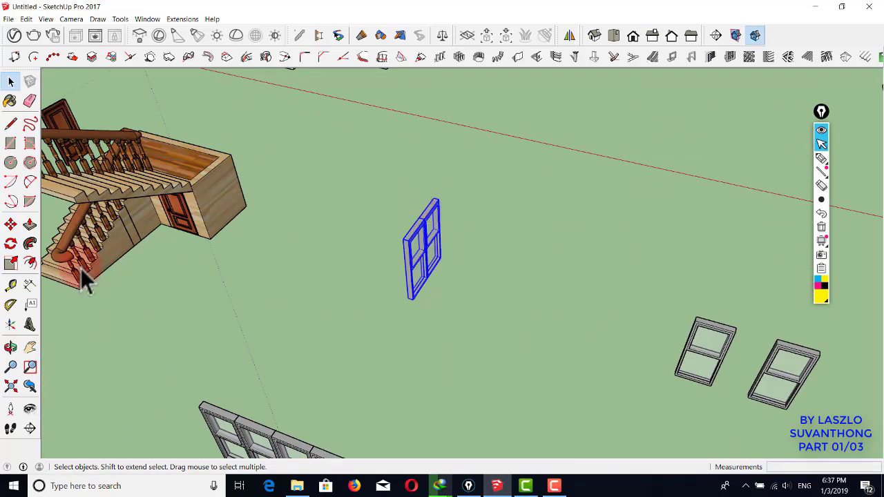
# - Create a protractor guide line through the window's upper end corner, running along its short top edge
pyautogui.click(11, 305)
pyautogui.scroll(3, 428, 186)
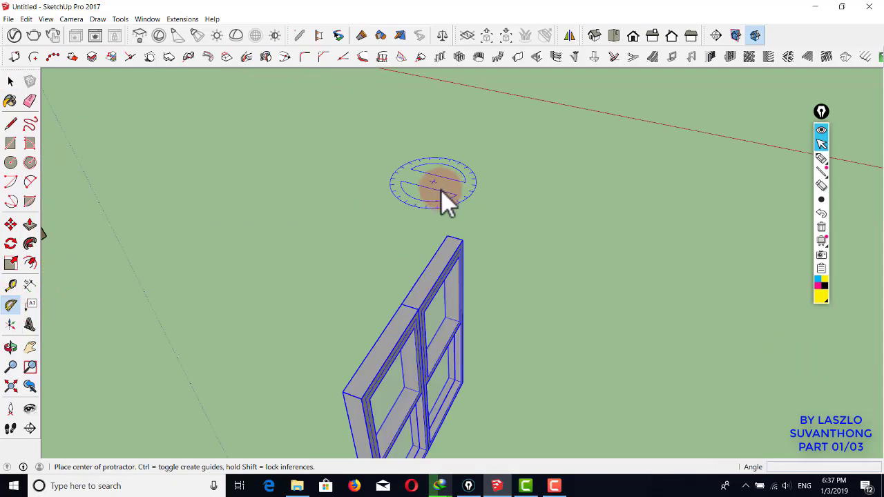
pyautogui.scroll(2, 443, 193)
pyautogui.click(476, 275)
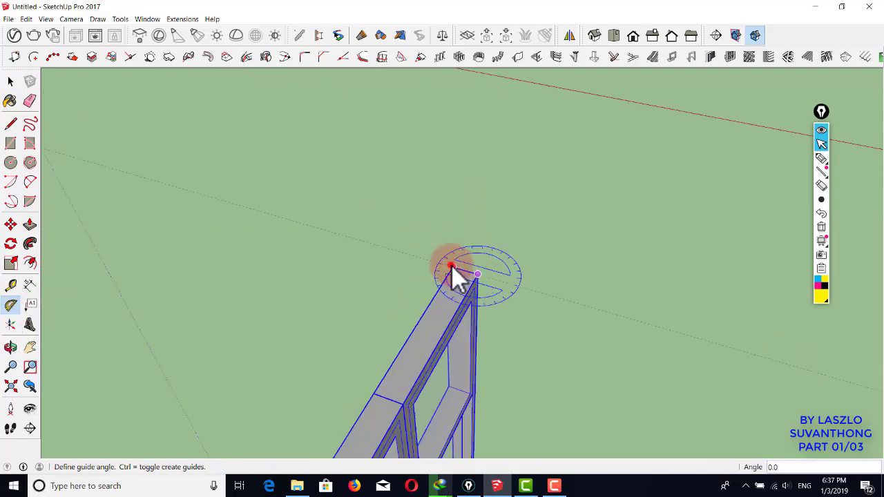
pyautogui.click(451, 266)
# - Copy the guide line about 2.24 m from the window's upper corner to its opposite lower corner
pyautogui.press('space')
pyautogui.click(505, 271)
pyautogui.press('m')
pyautogui.click(479, 279)
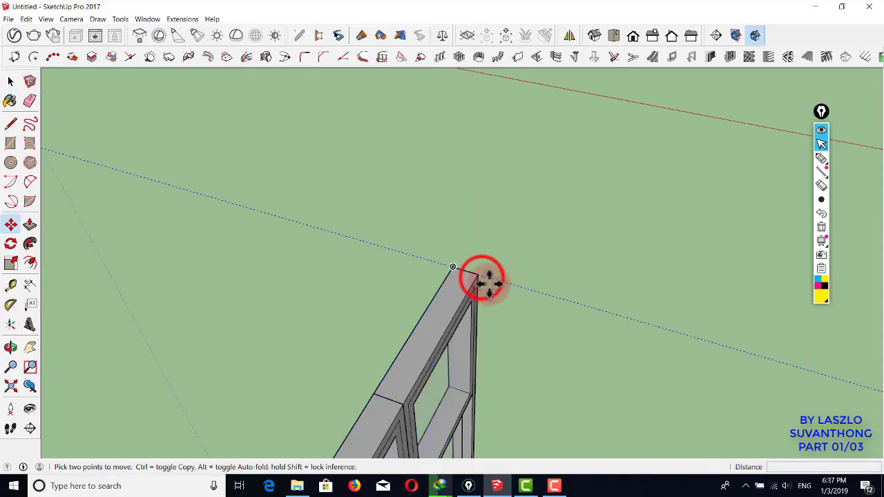
pyautogui.scroll(-3, 487, 318)
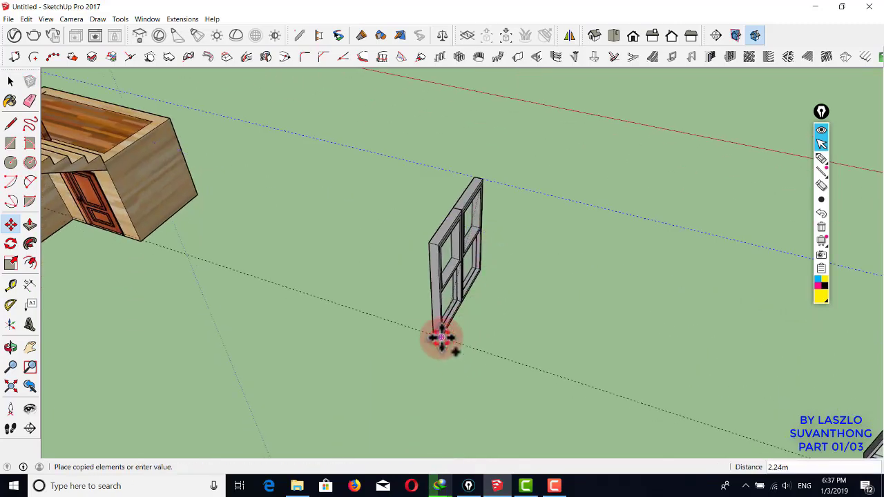
pyautogui.click(438, 340)
pyautogui.press('space')
# - Create a protractor guide line along the top edge of the four-panel glazing on the house's front wall
pyautogui.moveTo(519, 331); pyautogui.dragTo(563, 349, button='middle')
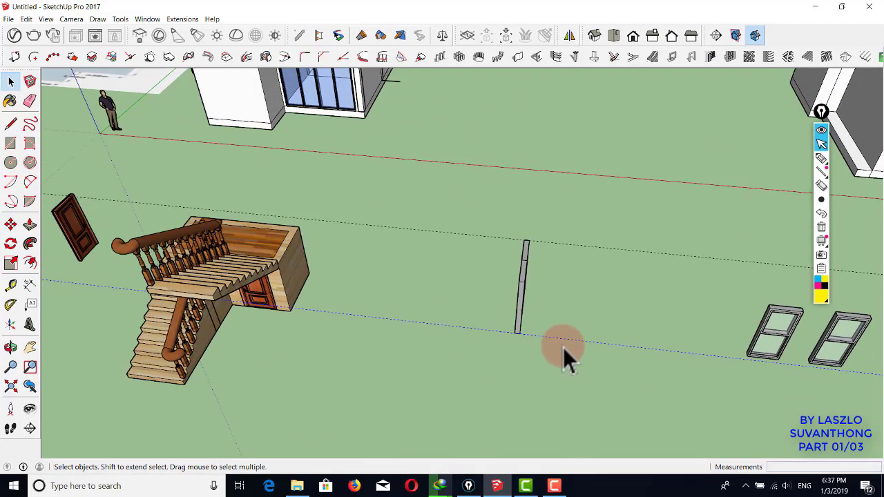
pyautogui.moveTo(435, 211); pyautogui.dragTo(446, 256, button='middle')
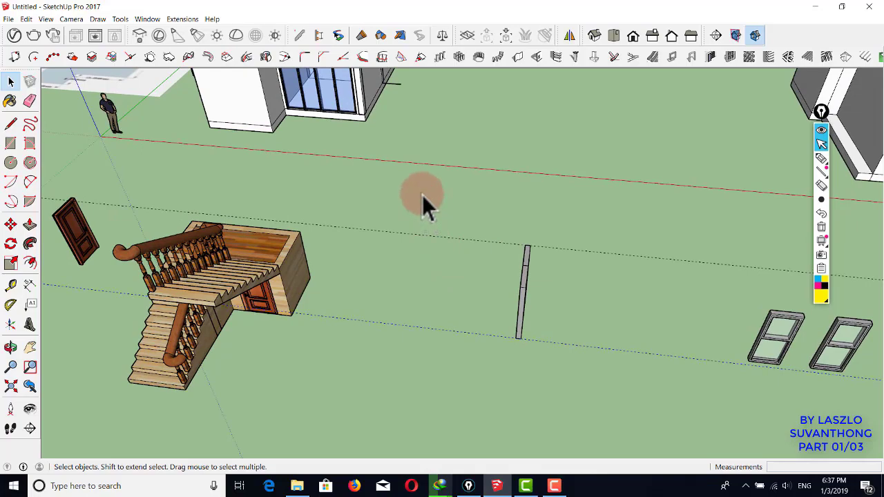
pyautogui.moveTo(401, 173); pyautogui.dragTo(474, 134, button='middle')
pyautogui.scroll(3, 481, 185)
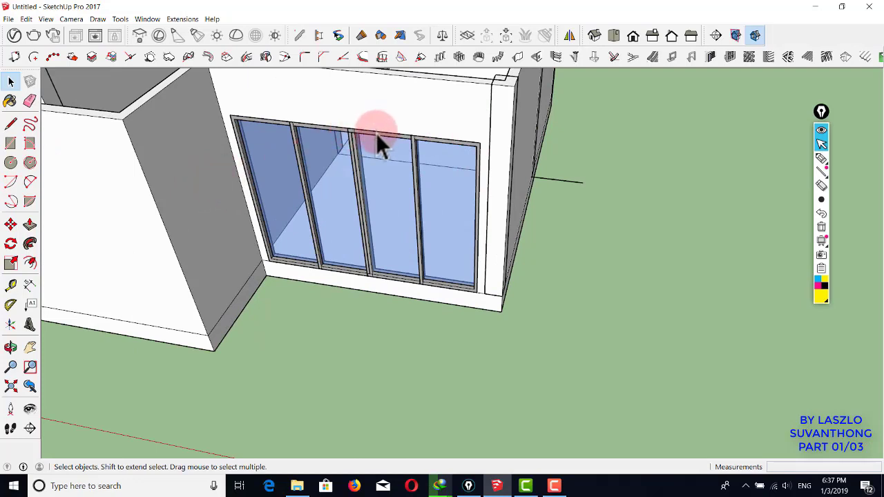
pyautogui.click(10, 305)
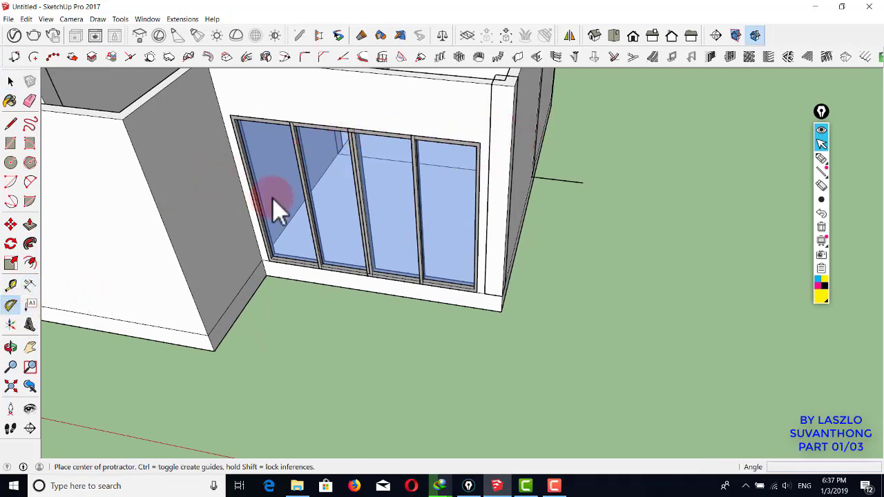
pyautogui.click(382, 130)
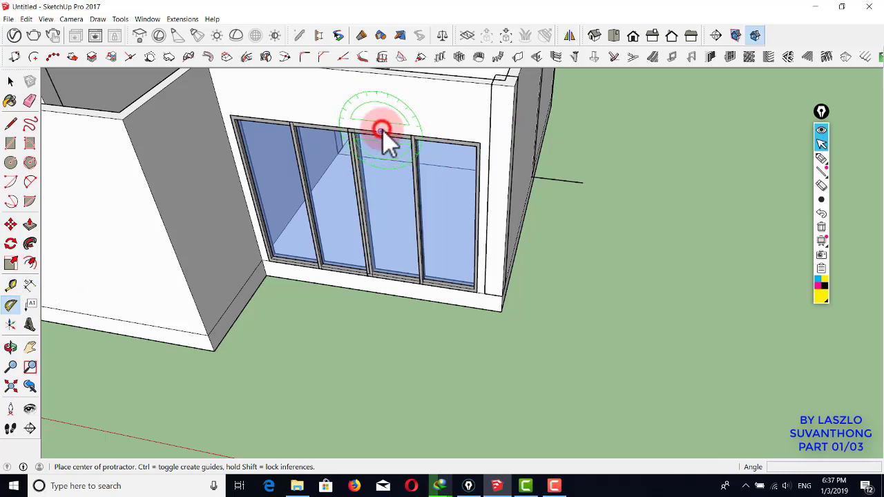
pyautogui.click(474, 145)
# - Continue the head-height guide around the corner pillar, adding a protractor guide line along the adjoining side wall
pyautogui.moveTo(543, 158); pyautogui.dragTo(426, 153, button='middle')
pyautogui.click(415, 157)
pyautogui.click(458, 137)
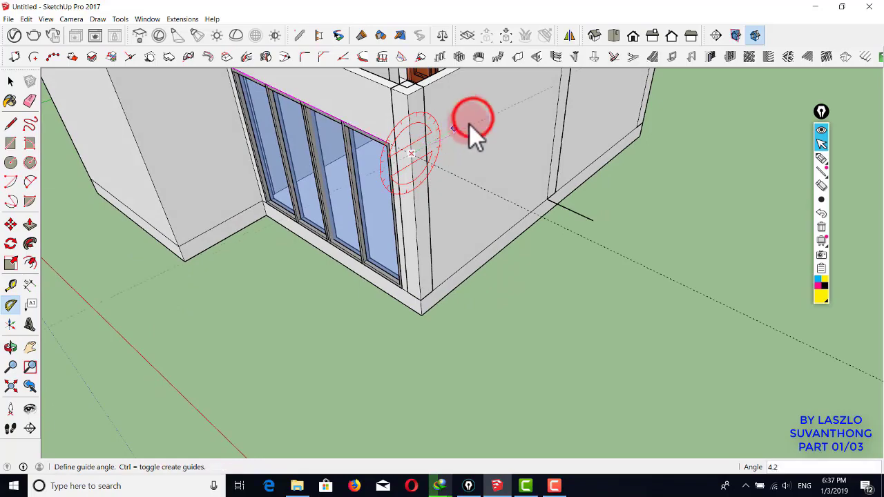
pyautogui.click(474, 119)
pyautogui.press('space')
pyautogui.moveTo(476, 117); pyautogui.dragTo(412, 215, button='middle')
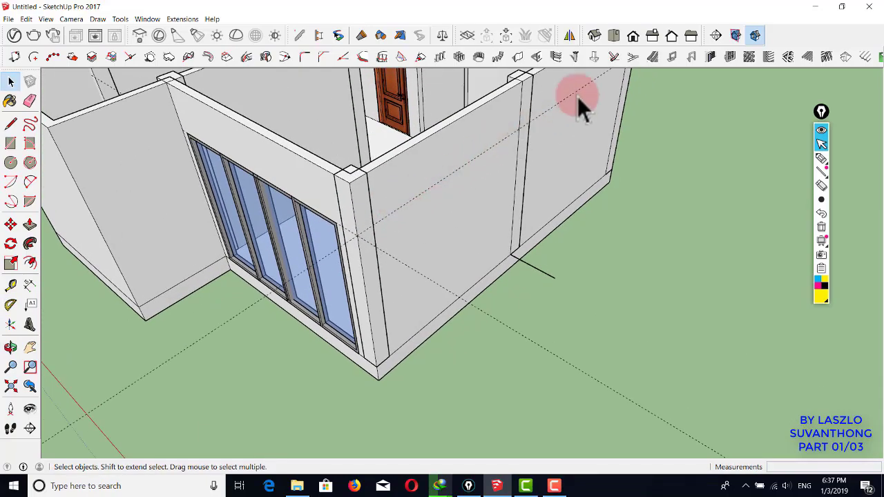
# - Copy the double window with its two guides about 15.65 m onto the side wall's first bay, aligned to the head-height guide
pyautogui.scroll(-5, 522, 152)
pyautogui.keyDown('shift'); pyautogui.moveTo(463, 229); pyautogui.dragTo(466, 163, button='middle'); pyautogui.keyUp('shift')
pyautogui.scroll(-2, 467, 214)
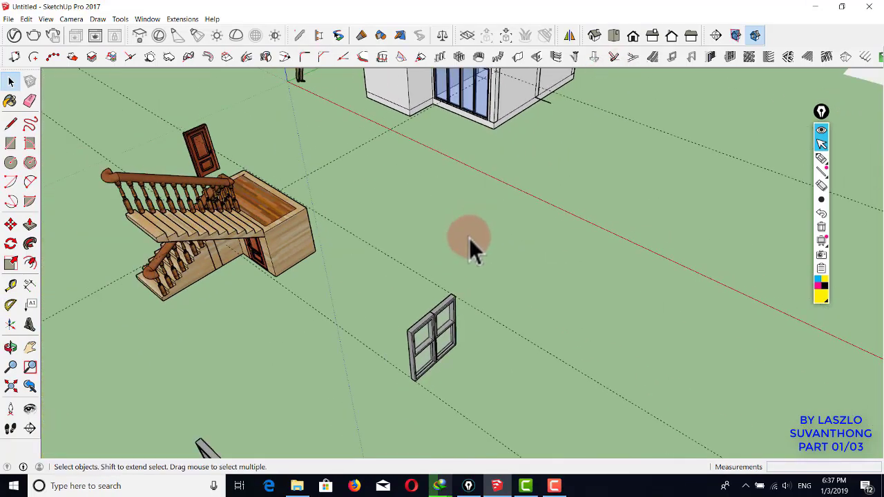
pyautogui.moveTo(468, 370); pyautogui.dragTo(584, 401, button='middle')
pyautogui.press('m')
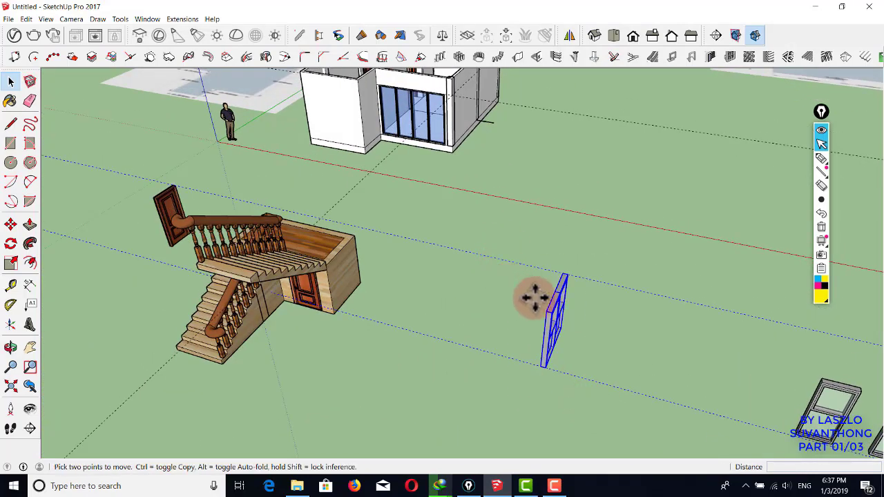
pyautogui.click(559, 294)
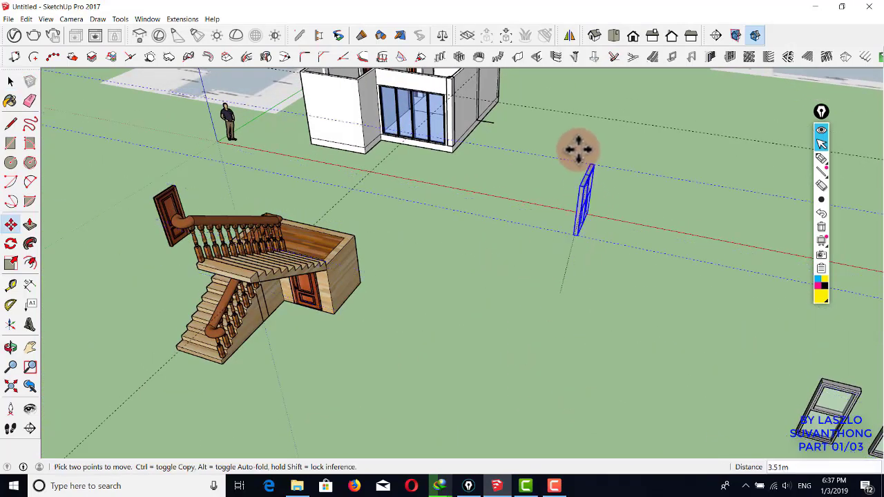
pyautogui.moveTo(576, 147); pyautogui.dragTo(348, 231, button='middle')
pyautogui.scroll(1, 462, 121)
pyautogui.press('ctrl')
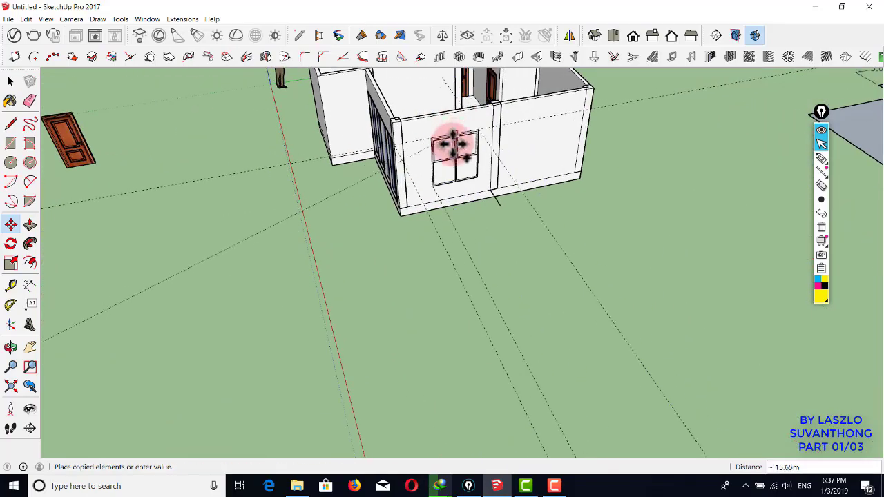
pyautogui.scroll(2, 451, 144)
pyautogui.scroll(3, 455, 130)
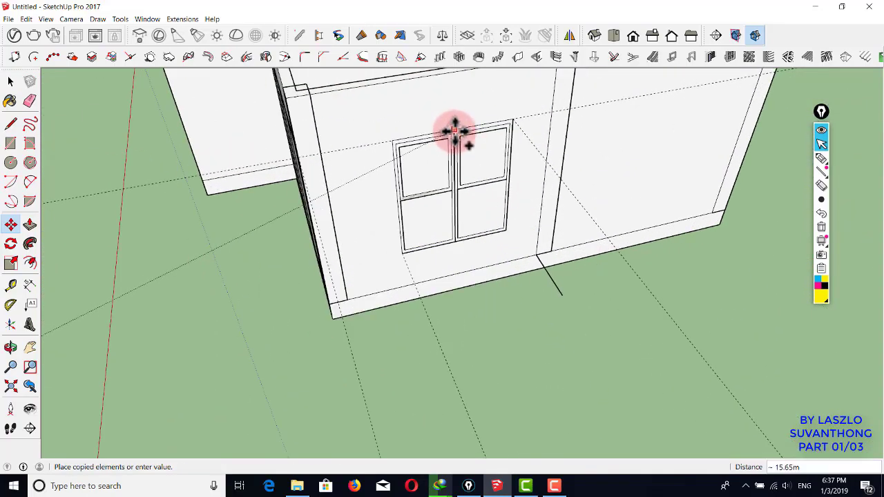
pyautogui.click(452, 134)
# - Move the copied window with its guides about 0.34 m outward from the side wall
pyautogui.moveTo(453, 135); pyautogui.dragTo(420, 159, button='middle')
pyautogui.click(425, 159)
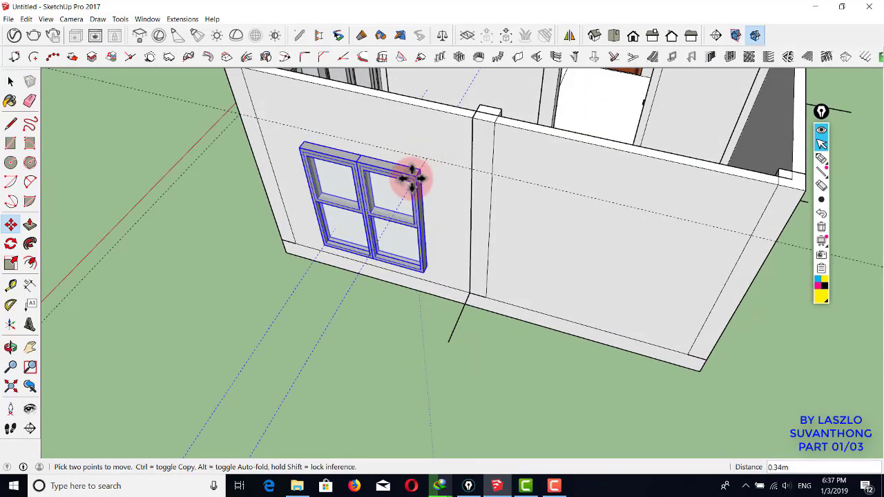
pyautogui.click(407, 182)
# - Copy the window with its guides about 2.81 m along the green axis to the side wall's second bay
pyautogui.scroll(-2, 407, 183)
pyautogui.keyDown('shift'); pyautogui.moveTo(407, 183); pyautogui.dragTo(330, 166, button='middle'); pyautogui.keyUp('shift')
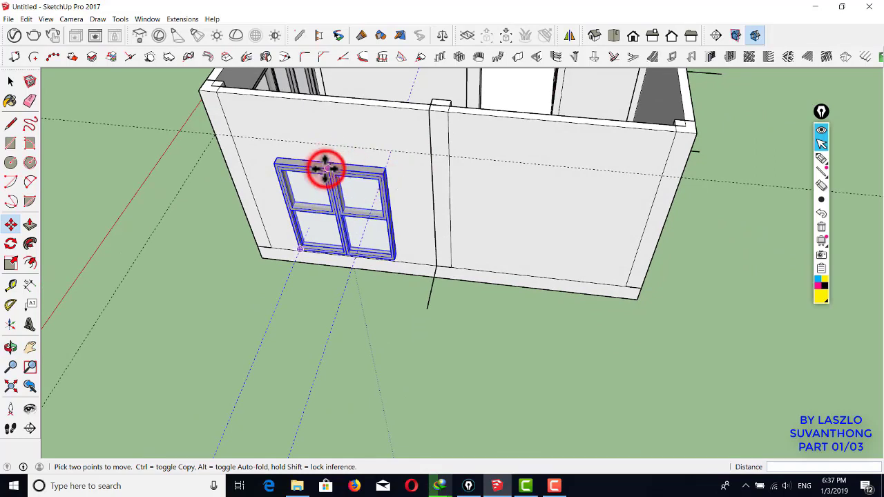
pyautogui.press('ctrl')
pyautogui.click(327, 169)
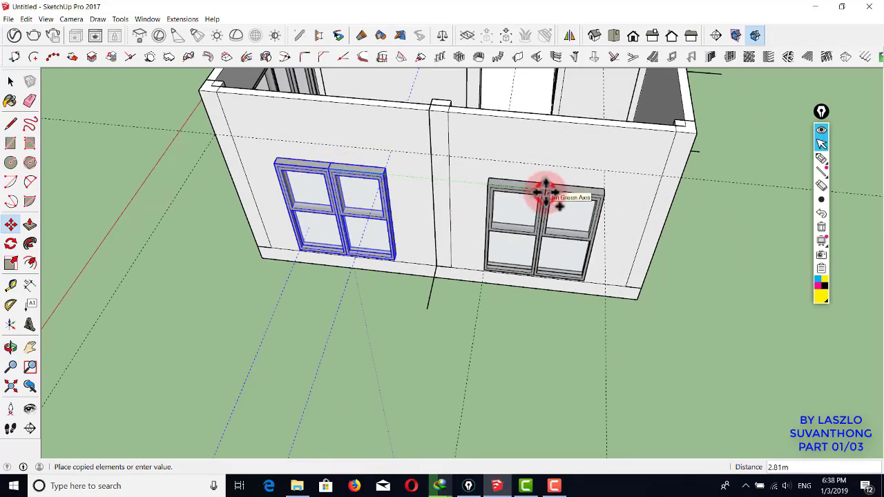
pyautogui.click(546, 193)
# - Copy the second-bay window with its guides about 2.44 m along the wall direction, out to the house's far corner
pyautogui.moveTo(424, 182)
pyautogui.mouseDown(button='middle')
pyautogui.moveTo(542, 192)
pyautogui.moveTo(591, 183)
pyautogui.moveTo(493, 167)
pyautogui.moveTo(548, 191)
pyautogui.moveTo(346, 179)
pyautogui.moveTo(588, 181)
pyautogui.moveTo(409, 188)
pyautogui.mouseUp(button='middle')
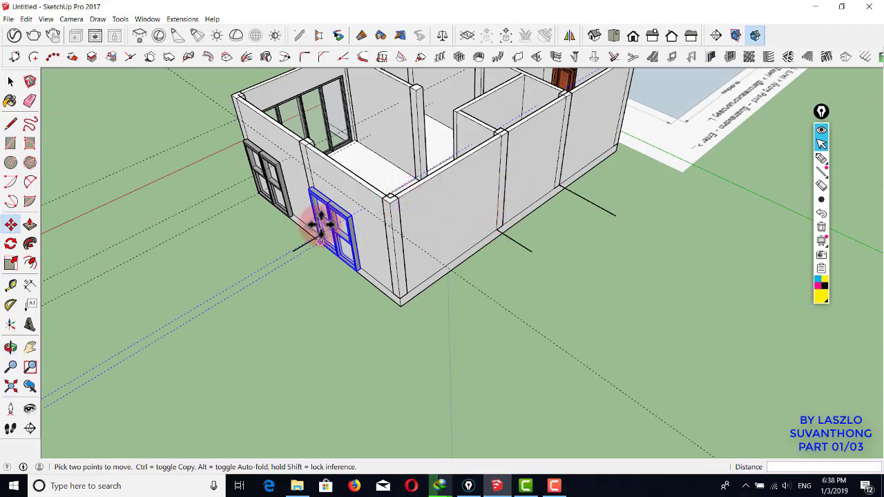
pyautogui.scroll(2, 330, 211)
pyautogui.click(325, 201)
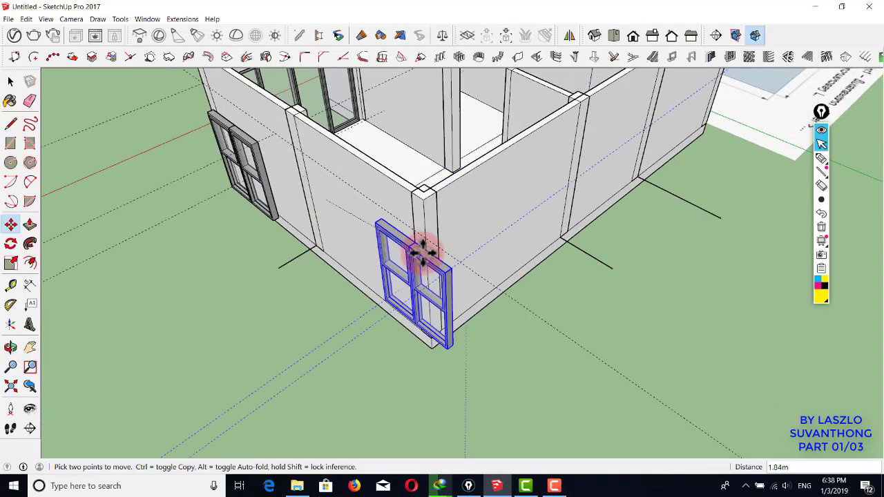
pyautogui.press('ctrl')
pyautogui.keyDown('shift'); pyautogui.moveTo(481, 267); pyautogui.dragTo(418, 238, button='middle'); pyautogui.keyUp('shift')
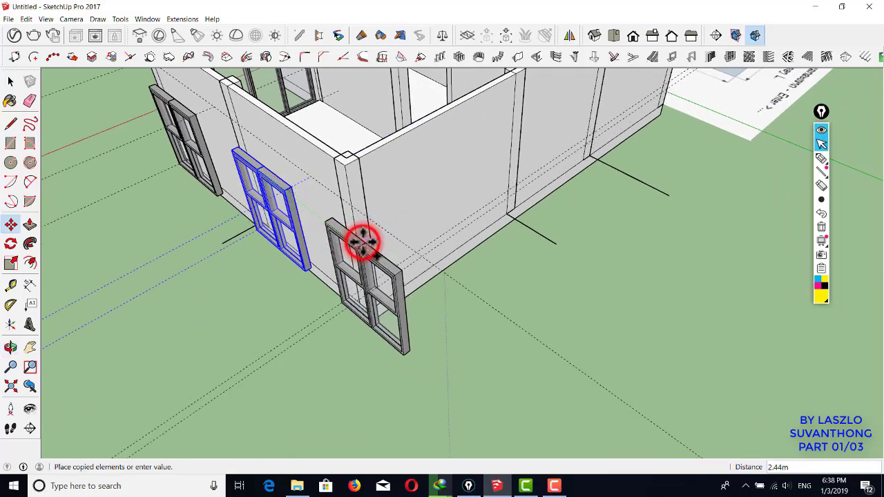
pyautogui.click(362, 241)
# - Rotate the corner window copy 90 degrees about its top midpoint and move it about 2.3 m to the adjoining wall's first bay
pyautogui.press('q')
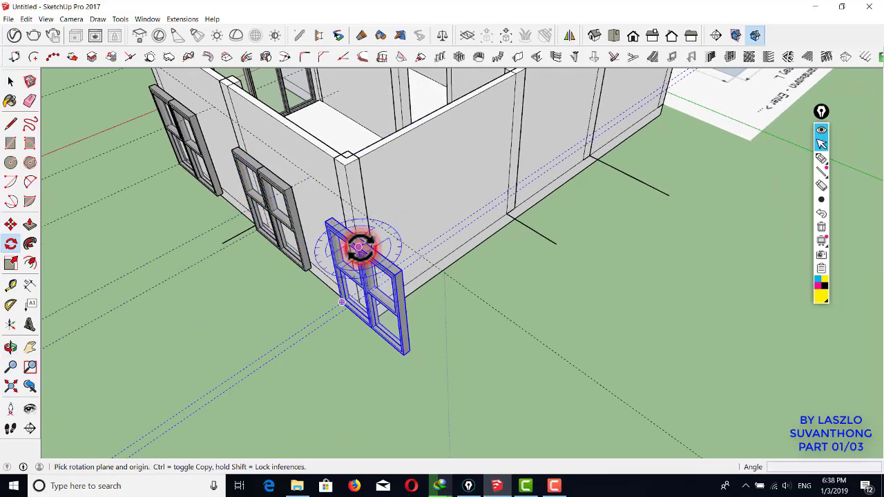
pyautogui.click(370, 253)
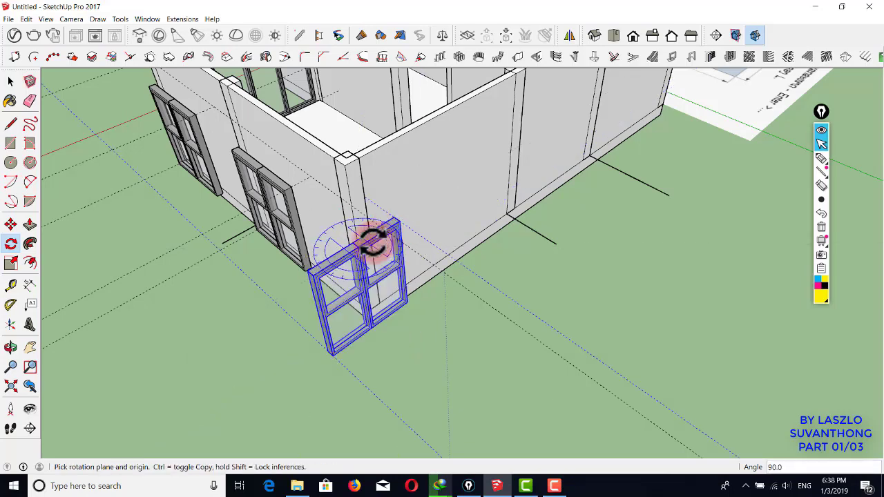
pyautogui.press('m')
pyautogui.click(357, 253)
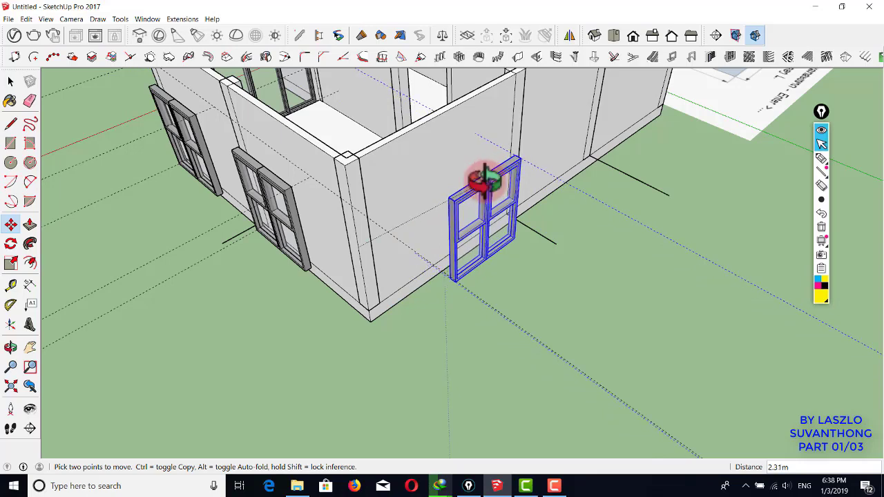
pyautogui.moveTo(478, 178); pyautogui.dragTo(412, 204, button='middle')
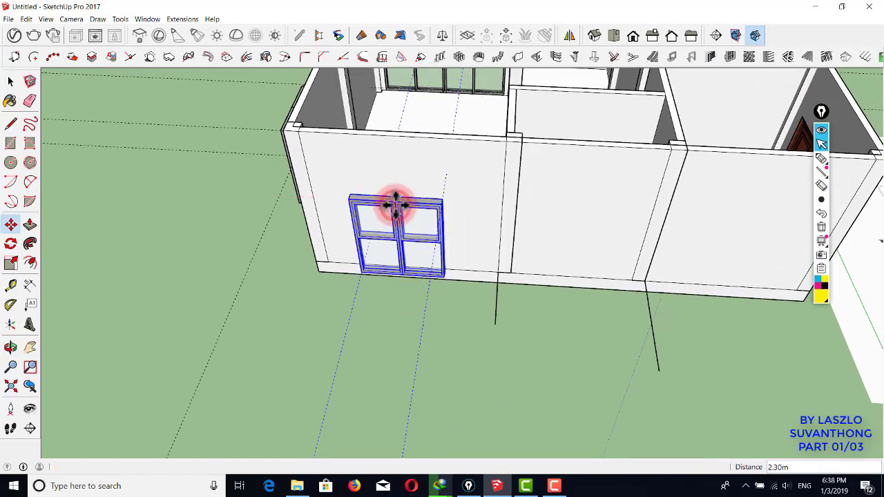
pyautogui.click(396, 206)
# - Copy that window with its guides about 5.72 m along the red axis to the same wall's third bay
pyautogui.press('ctrl')
pyautogui.click(398, 203)
pyautogui.keyDown('shift'); pyautogui.moveTo(614, 213); pyautogui.dragTo(523, 214, button='middle'); pyautogui.keyUp('shift')
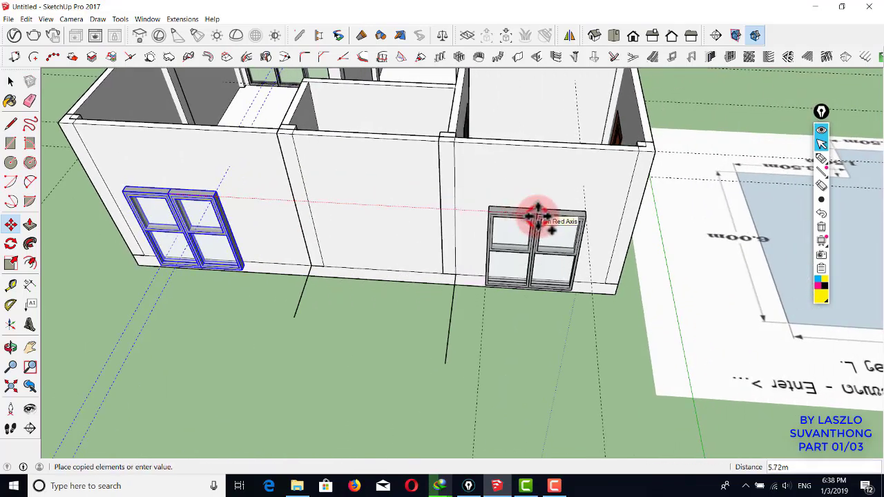
pyautogui.click(538, 215)
pyautogui.press('space')
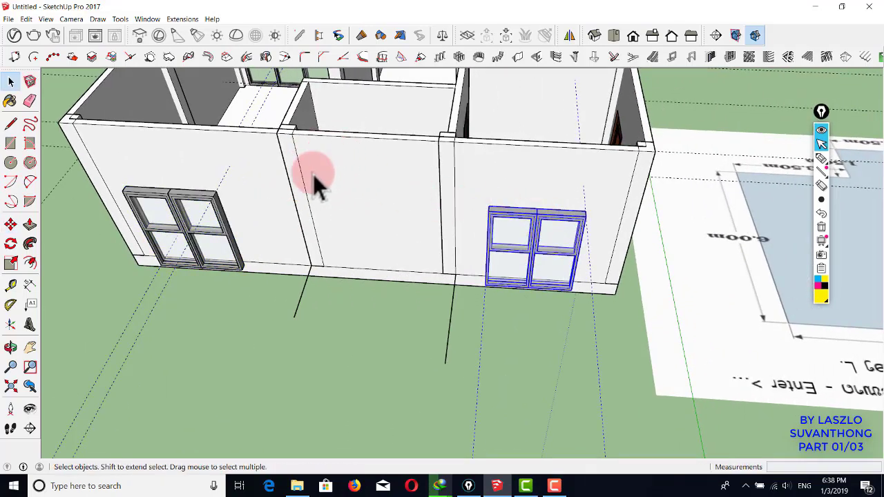
# - Draw a small rectangle for a vent window near the upper pillar-side corner of the wall's middle bay
pyautogui.scroll(2, 313, 174)
pyautogui.press('r')
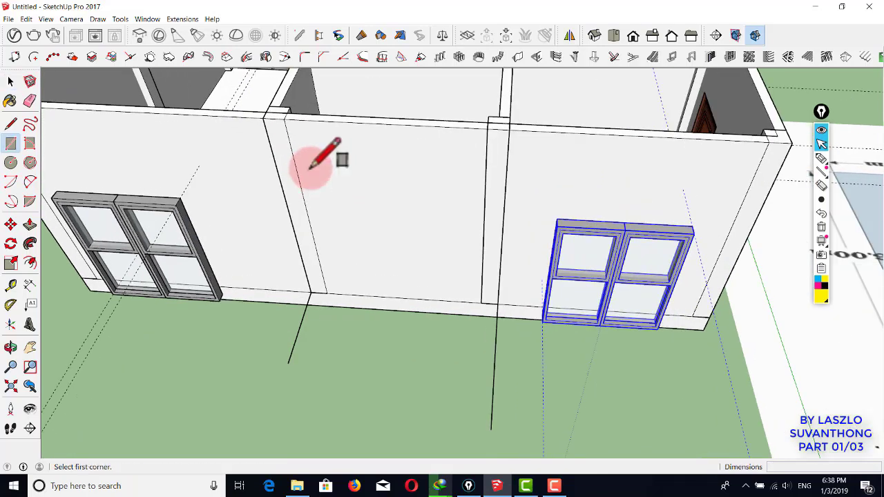
pyautogui.click(313, 147)
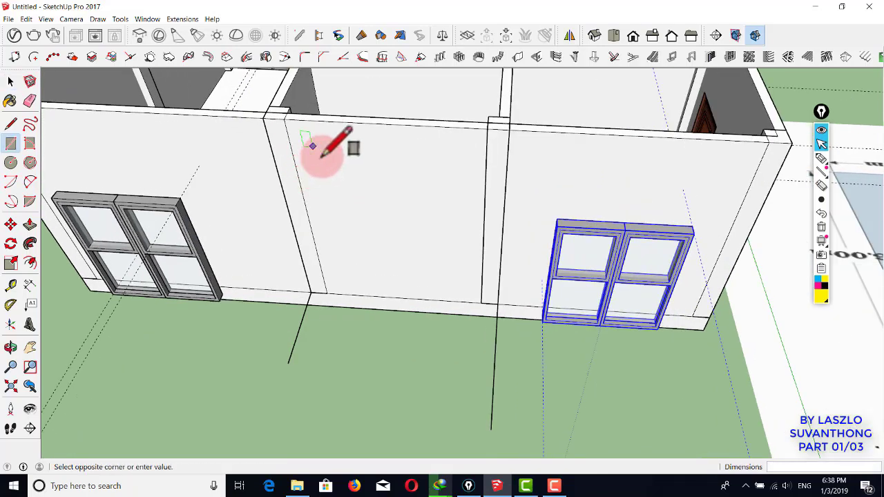
pyautogui.click(356, 178)
pyautogui.press('space')
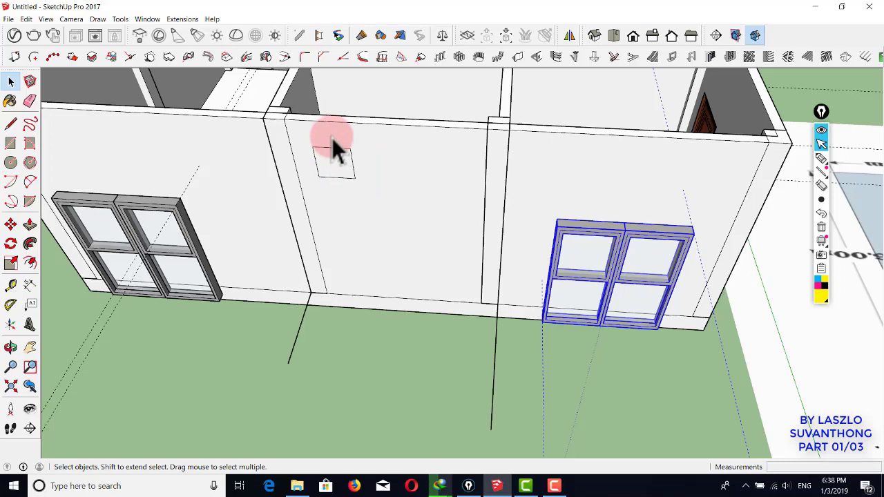
# - Push the small rectangle about 0.27 m into the wall to cut an opening
pyautogui.moveTo(355, 182); pyautogui.dragTo(342, 174, button='middle')
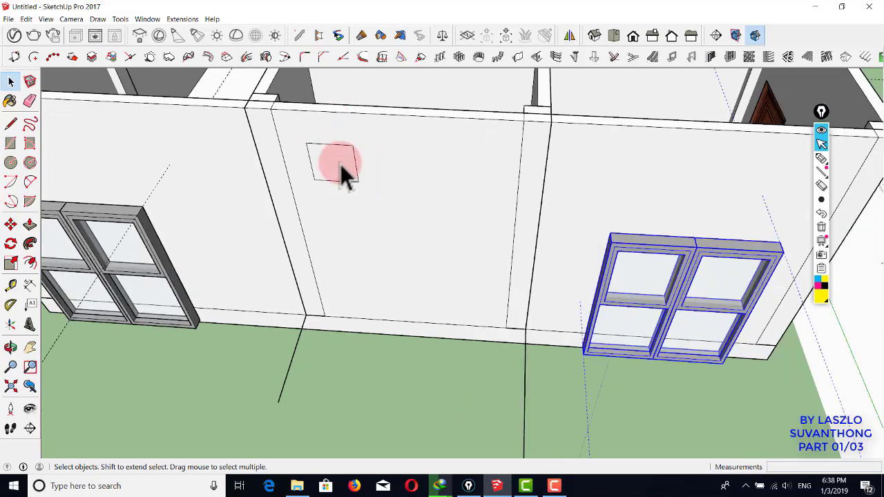
pyautogui.press('p')
pyautogui.moveTo(333, 178); pyautogui.dragTo(335, 159)
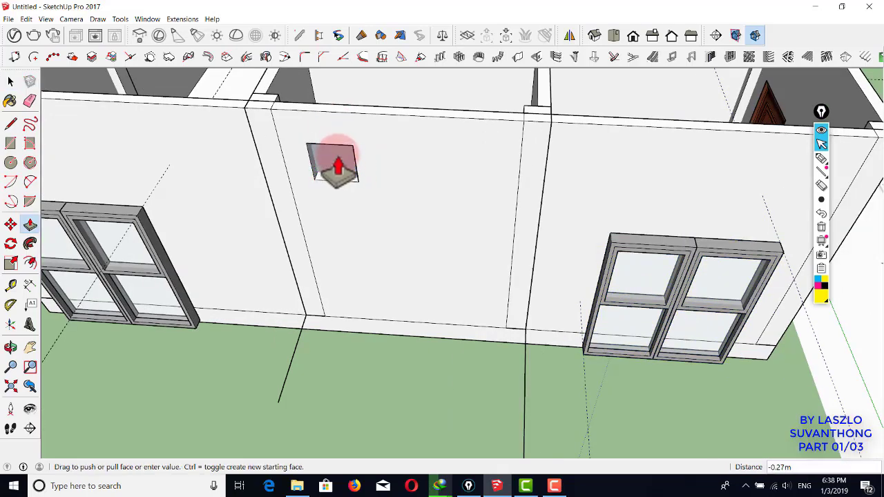
# - Finish cutting the small vent opening and draw a window-outline rectangle between the guides in both bays of the two-window wall
pyautogui.click(345, 162)
pyautogui.press('space')
pyautogui.scroll(-4, 346, 164)
pyautogui.keyDown('shift'); pyautogui.moveTo(403, 195); pyautogui.dragTo(404, 230, button='middle'); pyautogui.keyUp('shift')
pyautogui.moveTo(494, 186); pyautogui.dragTo(490, 309, button='middle')
pyautogui.press('r')
pyautogui.scroll(3, 523, 262)
pyautogui.click(558, 192)
pyautogui.click(475, 310)
pyautogui.click(511, 303)
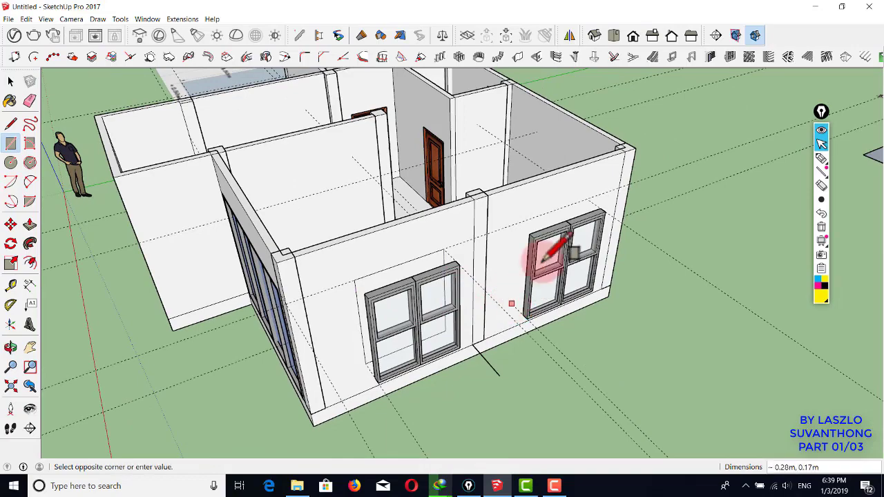
pyautogui.click(585, 197)
# - Draw 1.70 m by 1.46 m window outlines in the vent wall's first and third bays and on the end room's opposite wall
pyautogui.moveTo(586, 197); pyautogui.dragTo(444, 310, button='middle')
pyautogui.click(445, 325)
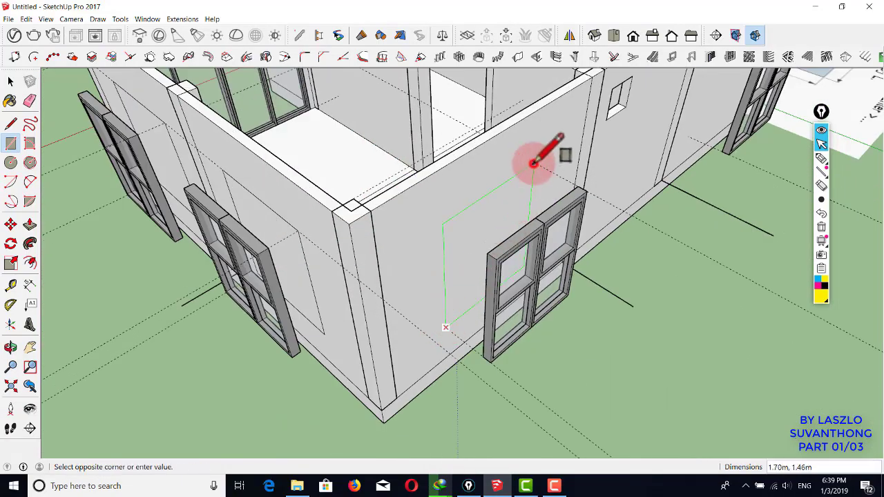
pyautogui.click(536, 161)
pyautogui.moveTo(537, 162); pyautogui.dragTo(443, 271, button='middle')
pyautogui.moveTo(529, 203); pyautogui.dragTo(586, 223, button='middle')
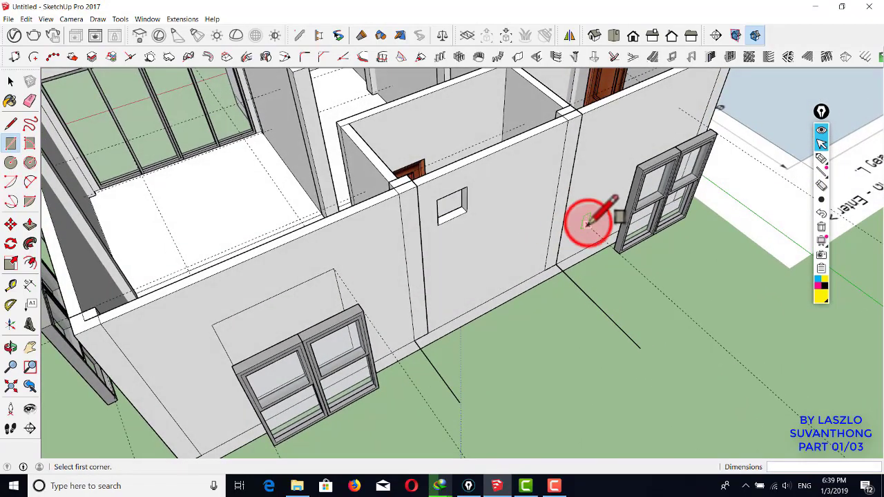
pyautogui.click(682, 107)
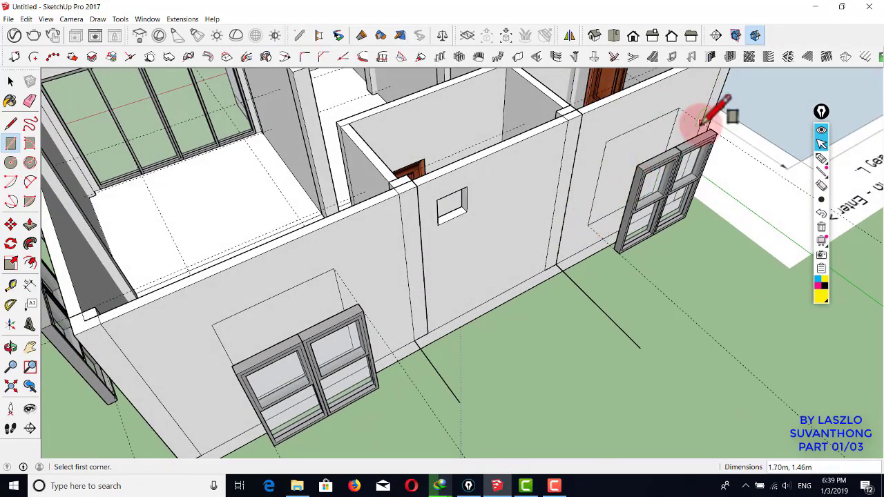
pyautogui.moveTo(691, 114); pyautogui.dragTo(511, 202, button='middle')
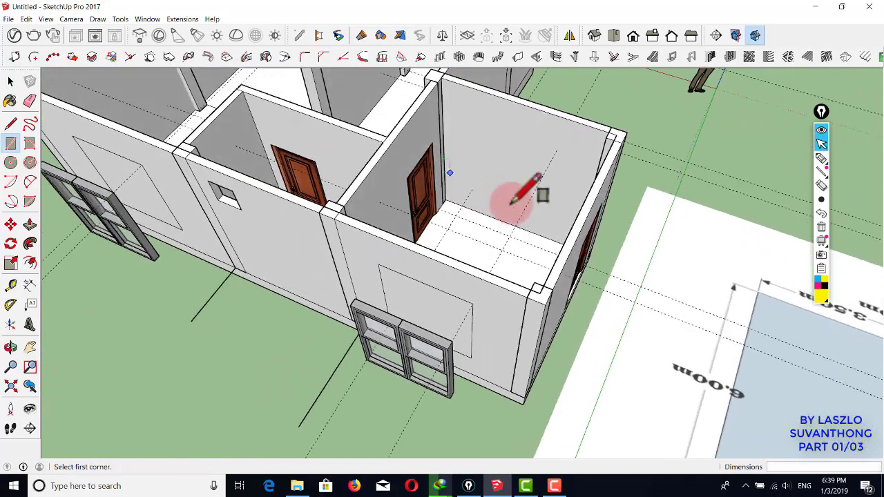
pyautogui.click(472, 189)
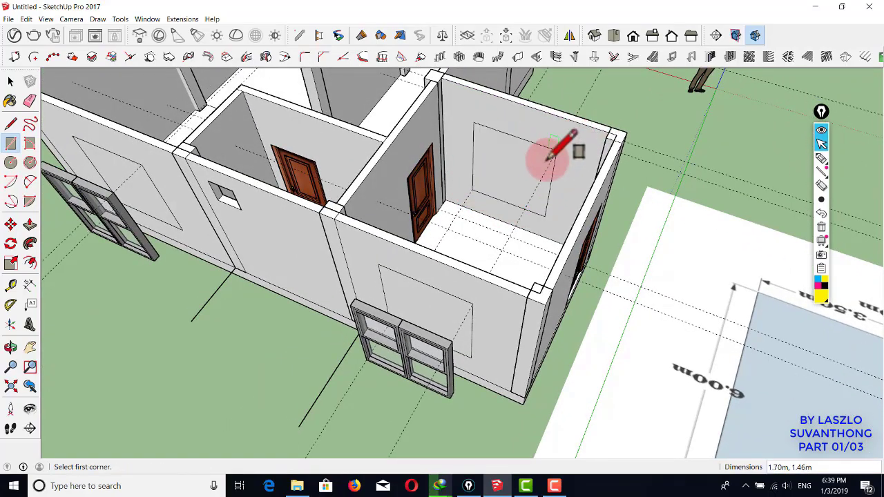
# - Push both window outlines on the two-window wall through the wall thickness to cut openings
pyautogui.moveTo(546, 160); pyautogui.dragTo(414, 192, button='middle')
pyautogui.press('p')
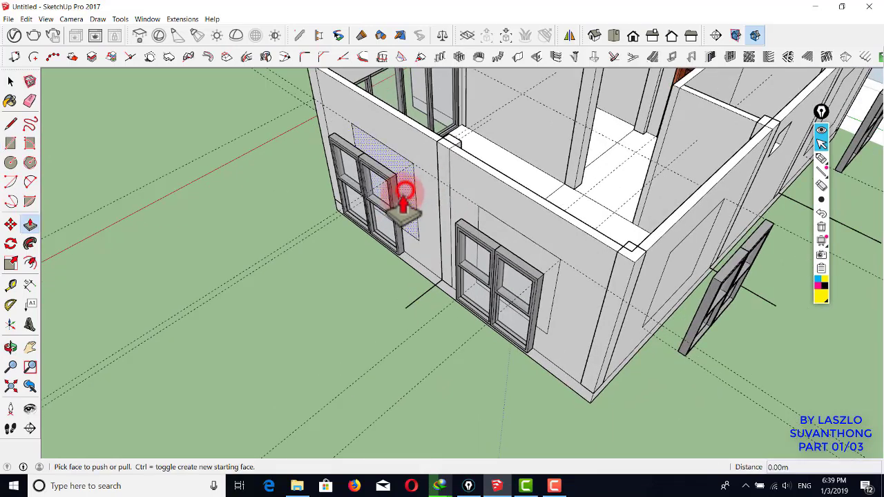
pyautogui.click(404, 195)
pyautogui.click(407, 176)
pyautogui.click(532, 255)
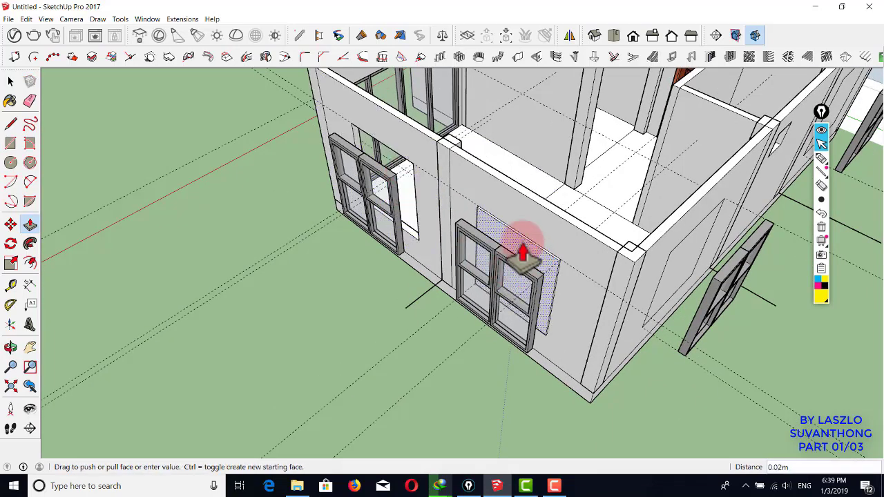
pyautogui.moveTo(523, 254); pyautogui.dragTo(550, 259)
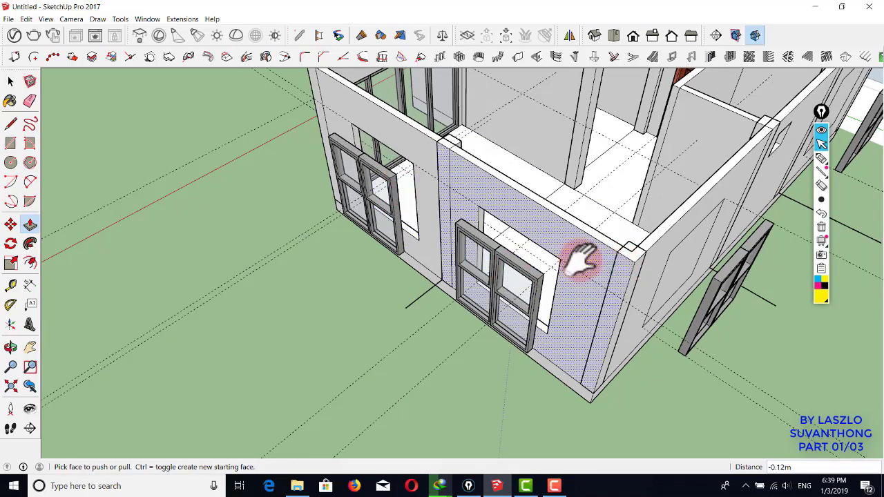
# - Push the two window outlines on the vent wall and the one on the end room's opposite wall through to cut openings
pyautogui.moveTo(581, 260); pyautogui.dragTo(456, 260, button='middle')
pyautogui.click(535, 266)
pyautogui.click(520, 265)
pyautogui.moveTo(543, 243); pyautogui.dragTo(294, 255, button='middle')
pyautogui.click(621, 203)
pyautogui.click(618, 202)
pyautogui.keyDown('shift'); pyautogui.moveTo(630, 145); pyautogui.dragTo(287, 289, button='middle'); pyautogui.keyUp('shift')
pyautogui.click(578, 184)
pyautogui.click(584, 178)
# - Move both double windows of the two-window wall together into their openings, matching the upper corner of the frame to the opening
pyautogui.press('space')
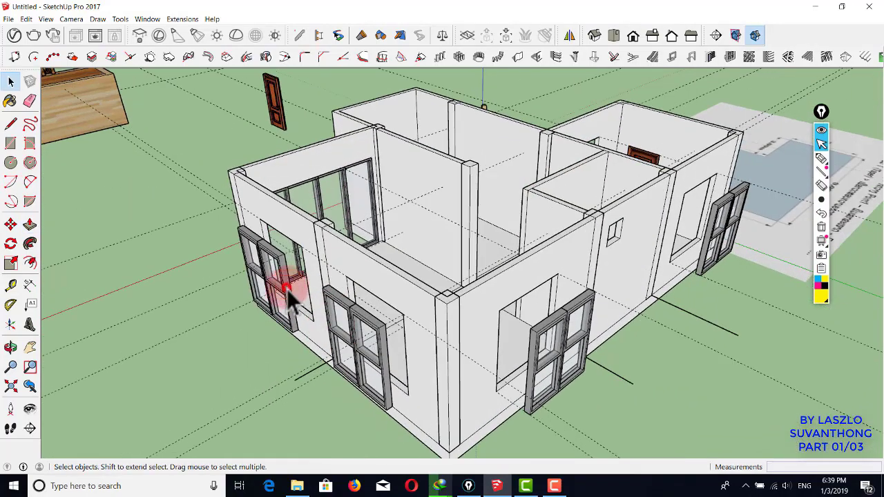
pyautogui.click(287, 288)
pyautogui.keyDown('shift'); pyautogui.click(374, 354); pyautogui.keyUp('shift')
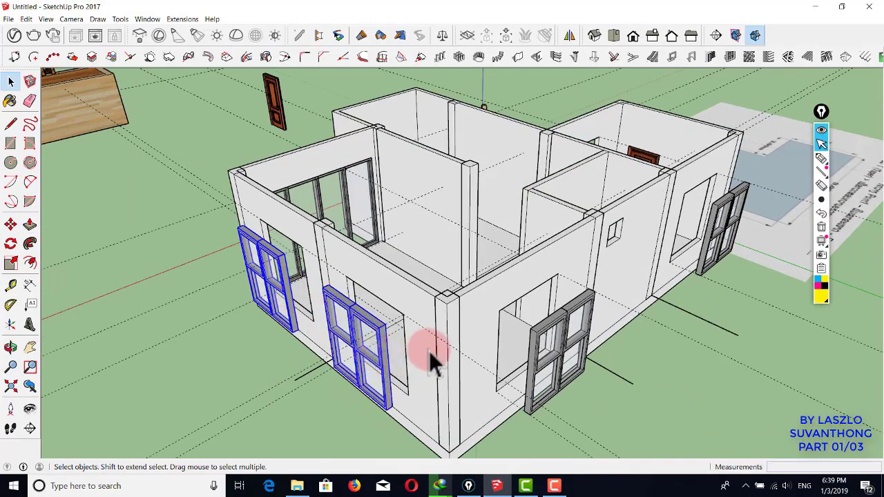
pyautogui.press('m')
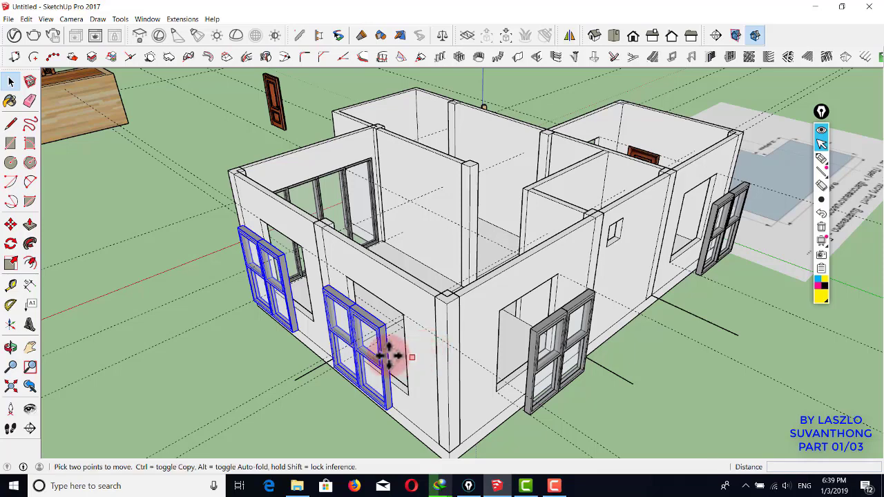
pyautogui.scroll(2, 380, 349)
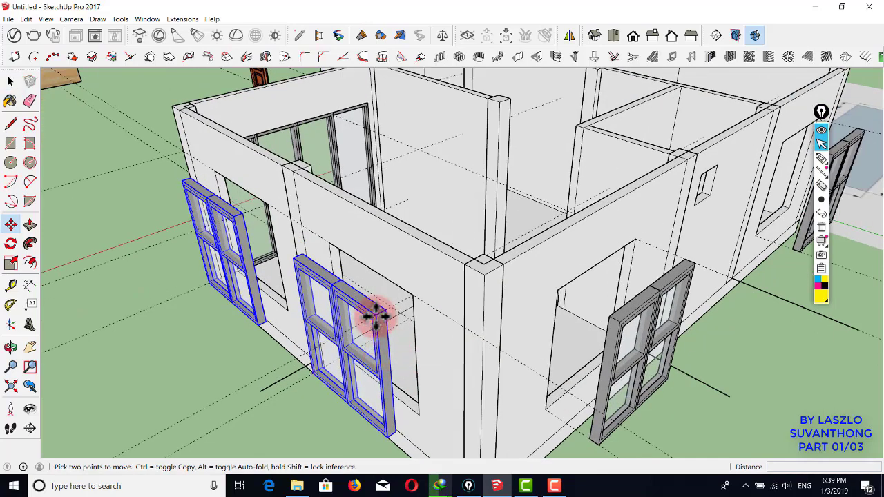
pyautogui.click(376, 316)
pyautogui.click(411, 298)
pyautogui.press('space')
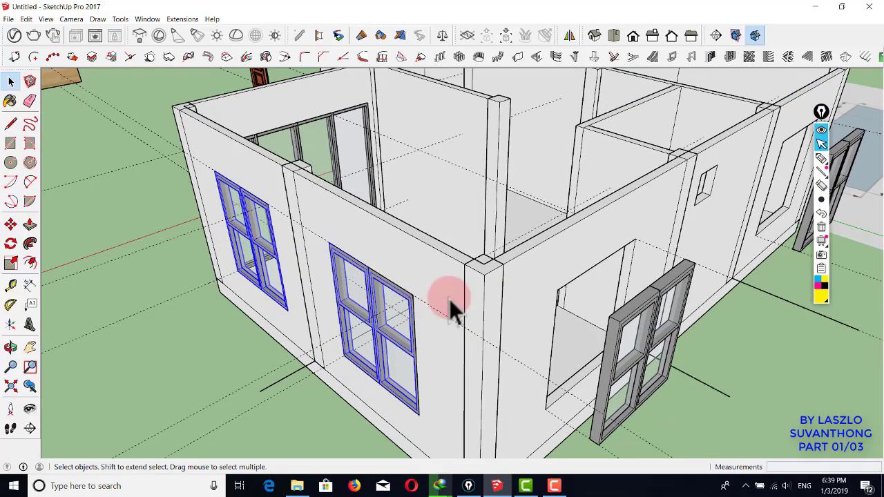
# - Move the double window in the vent wall's first bay into its opening, aligning the upper corners
pyautogui.scroll(-2, 587, 311)
pyautogui.keyDown('shift'); pyautogui.moveTo(594, 312); pyautogui.dragTo(489, 315, button='middle'); pyautogui.keyUp('shift')
pyautogui.click(516, 303)
pyautogui.press('m')
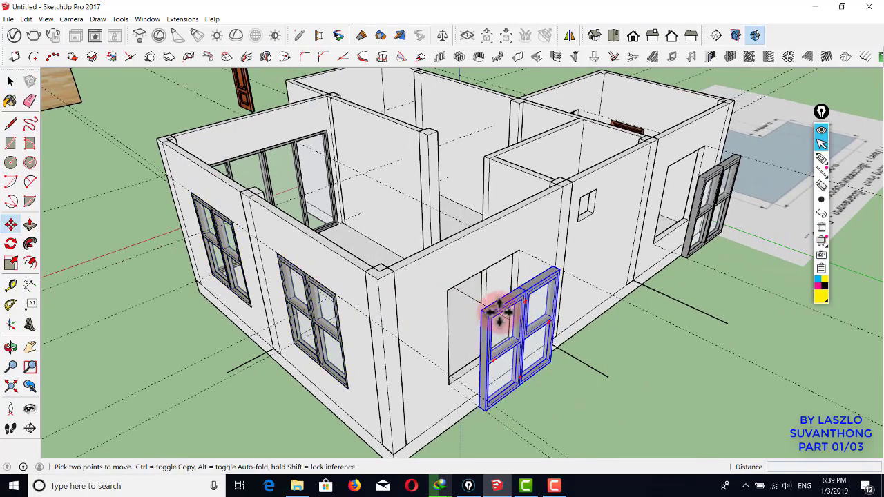
pyautogui.click(450, 294)
pyautogui.press('space')
# - Move the double window in the vent wall's third bay into its opening by the upper corner
pyautogui.moveTo(450, 292); pyautogui.dragTo(575, 243, button='middle')
pyautogui.press('m')
pyautogui.click(569, 246)
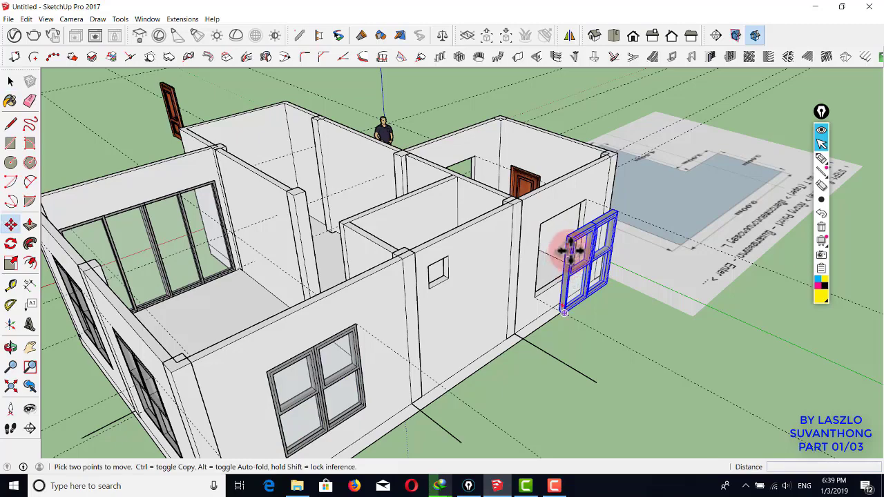
pyautogui.click(546, 222)
# - Copy the third-bay window about 3.12 m across the end room into the opening in the opposite wall
pyautogui.moveTo(541, 217); pyautogui.dragTo(518, 270, button='middle')
pyautogui.scroll(3, 517, 276)
pyautogui.click(514, 270)
pyautogui.press('ctrl')
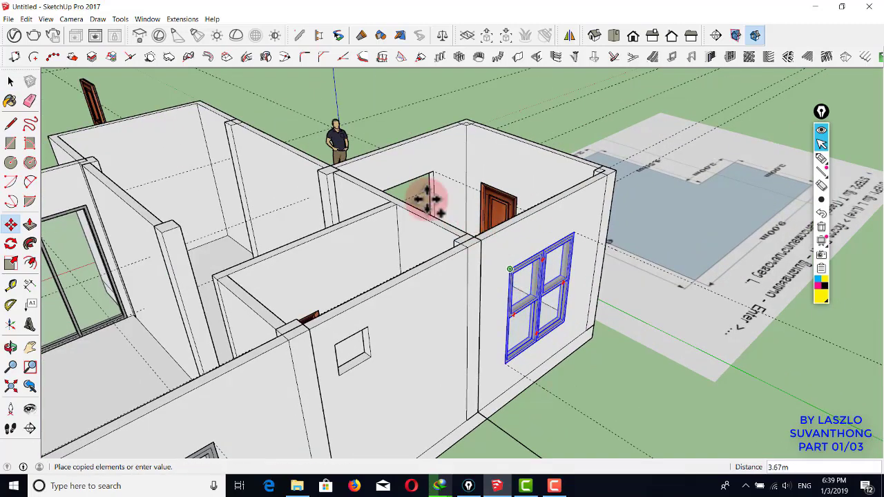
pyautogui.moveTo(421, 197); pyautogui.dragTo(395, 228, button='middle')
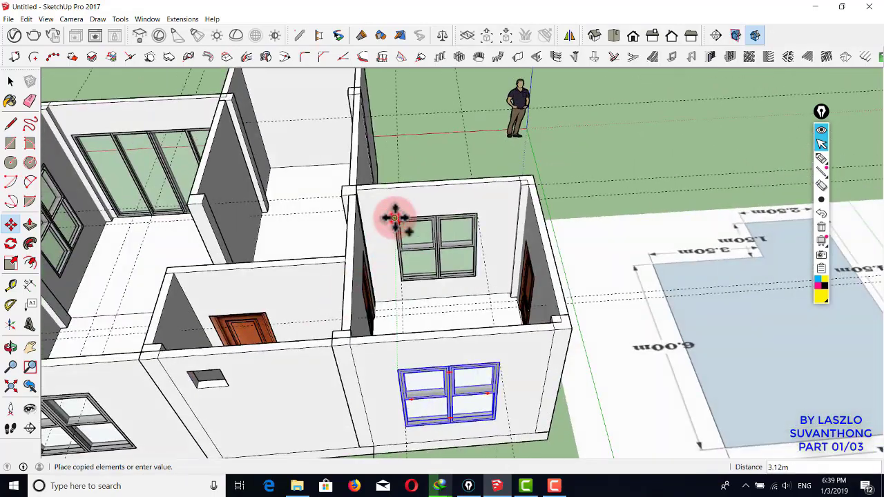
pyautogui.click(395, 225)
pyautogui.press('space')
# - Flip the copied window on the end room's opposite wall along the group's green axis
pyautogui.moveTo(602, 228); pyautogui.dragTo(296, 170, button='middle')
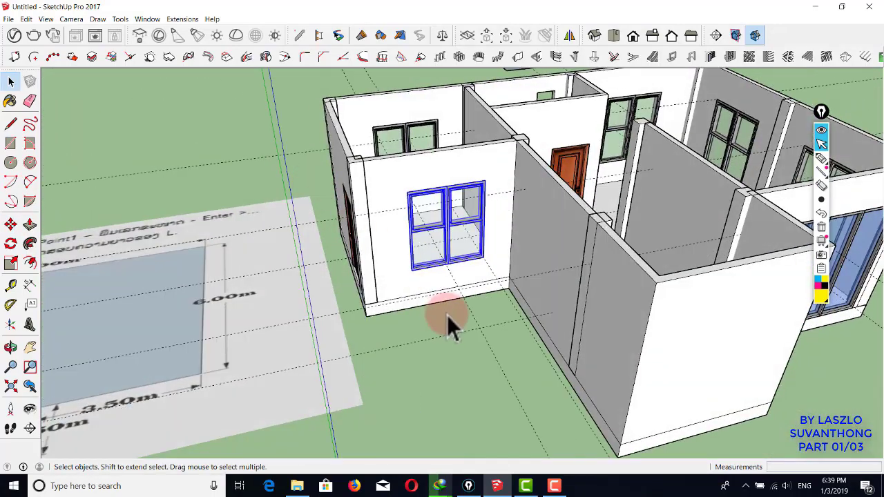
pyautogui.scroll(2, 447, 314)
pyautogui.click(446, 314)
pyautogui.scroll(3, 455, 210)
pyautogui.click(451, 272)
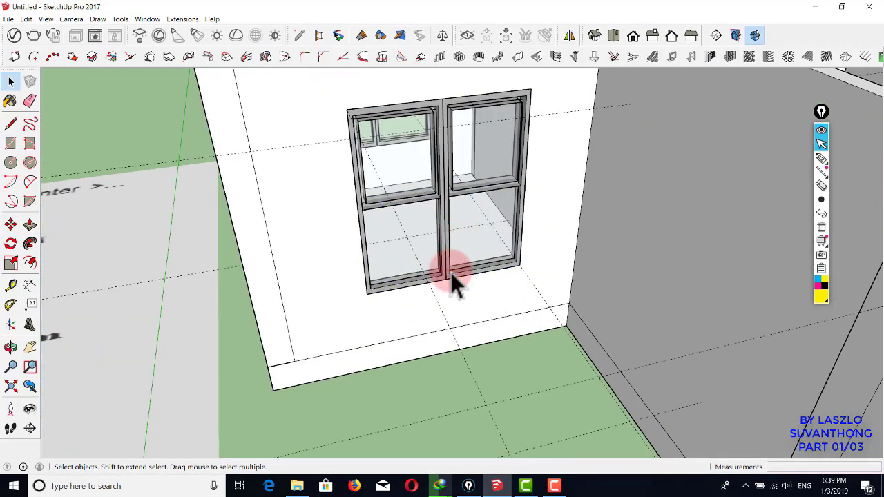
pyautogui.click(426, 185)
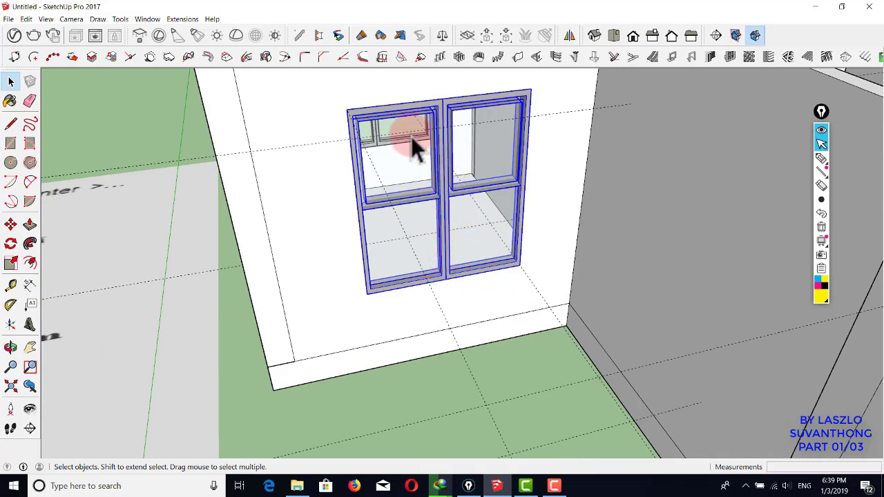
pyautogui.scroll(3, 414, 148)
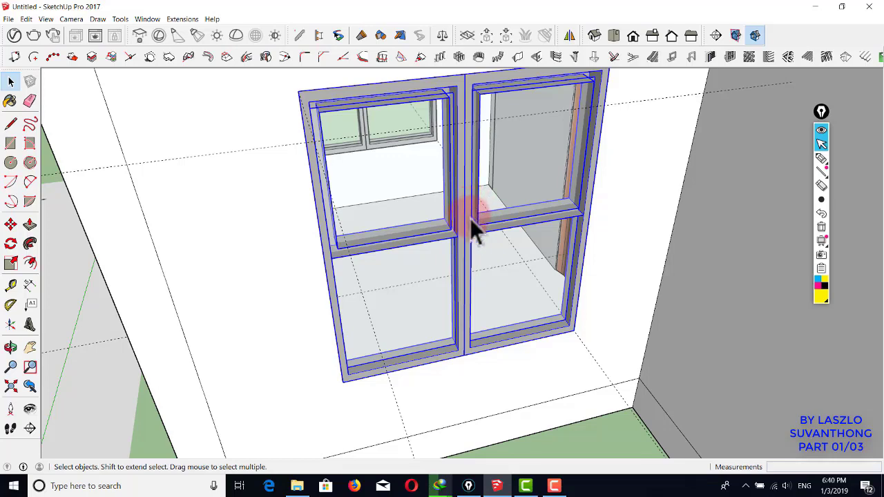
pyautogui.scroll(3, 475, 220)
pyautogui.rightClick(464, 236)
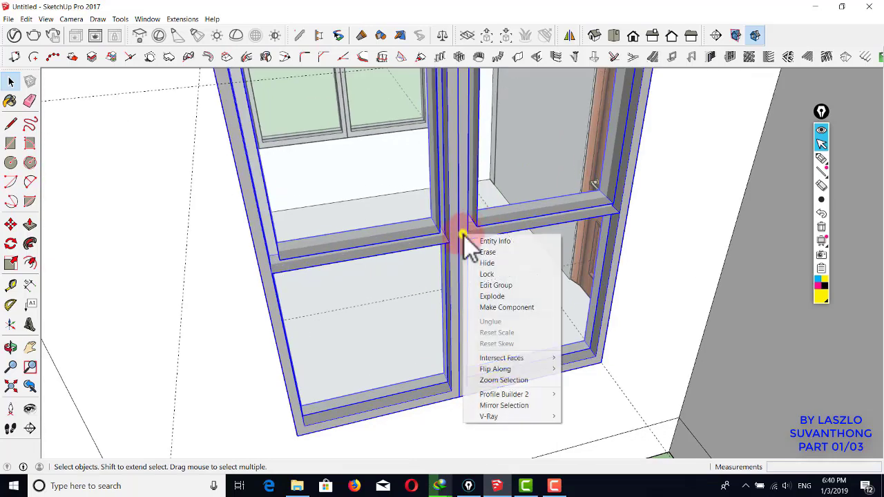
pyautogui.moveTo(528, 375)
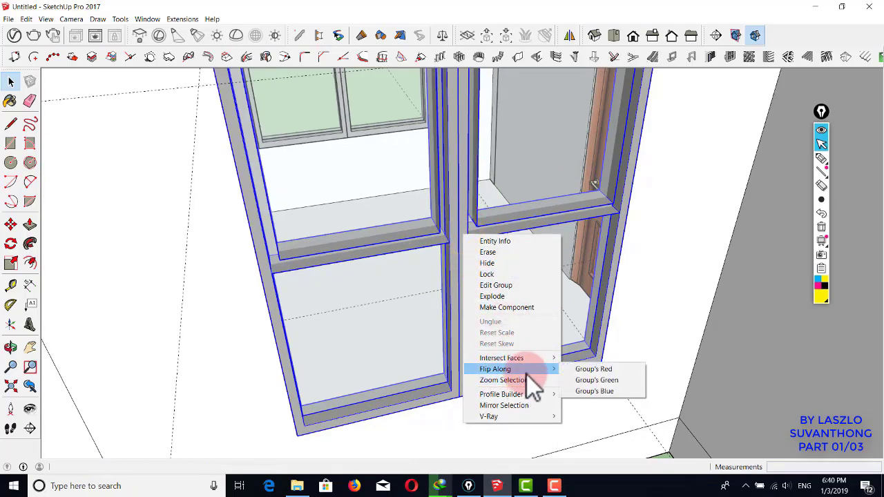
pyautogui.click(614, 377)
pyautogui.scroll(-6, 526, 271)
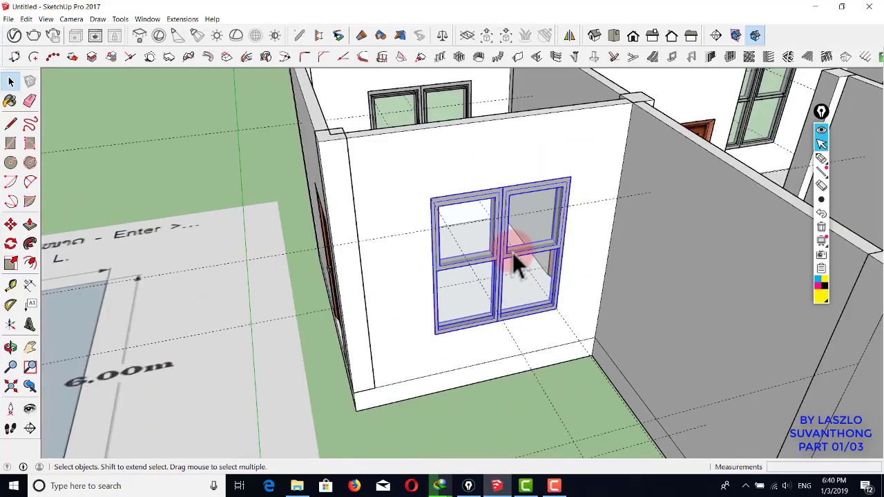
# - Examine the fitted windows on all outer walls of the house from several sides
pyautogui.scroll(-1, 506, 223)
pyautogui.moveTo(610, 244); pyautogui.dragTo(159, 148, button='middle')
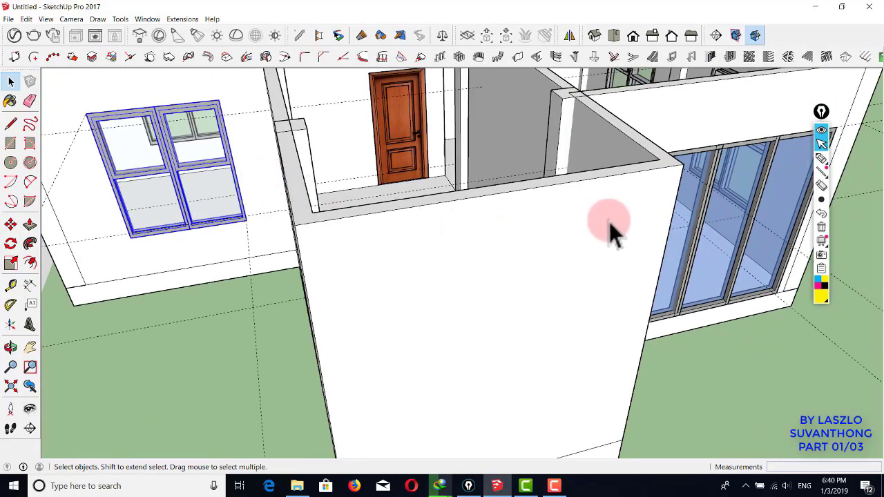
pyautogui.keyDown('shift'); pyautogui.moveTo(733, 201); pyautogui.dragTo(453, 247, button='middle'); pyautogui.keyUp('shift')
pyautogui.moveTo(511, 229); pyautogui.dragTo(173, 221, button='middle')
pyautogui.scroll(2, 524, 219)
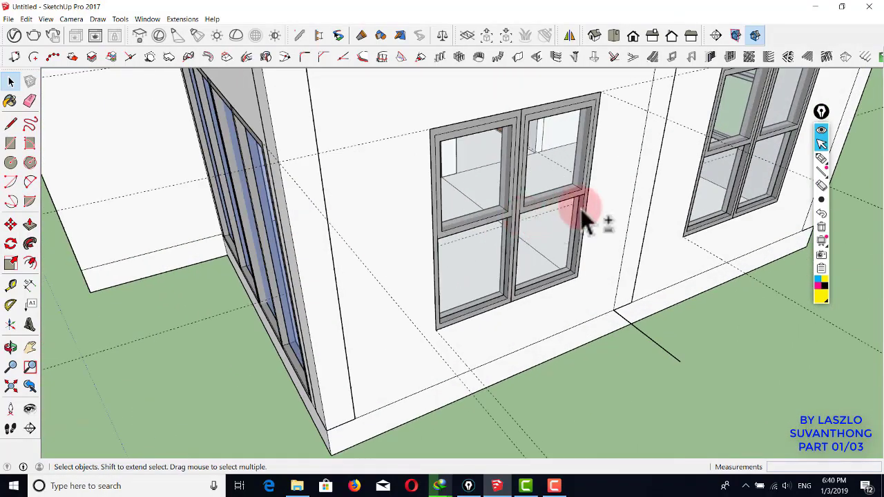
pyautogui.keyDown('shift'); pyautogui.moveTo(596, 208); pyautogui.dragTo(328, 222, button='middle'); pyautogui.keyUp('shift')
pyautogui.scroll(2, 488, 187)
pyautogui.scroll(-3, 488, 185)
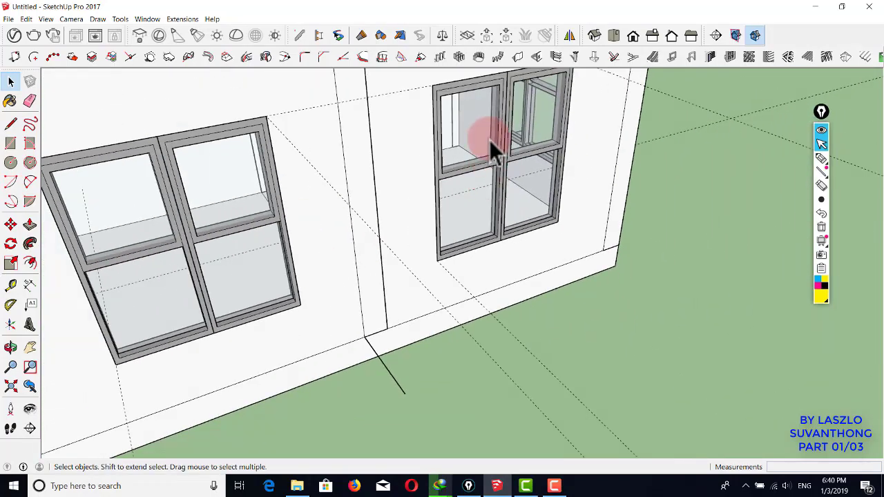
pyautogui.keyDown('shift'); pyautogui.moveTo(543, 170); pyautogui.dragTo(489, 271, button='middle'); pyautogui.keyUp('shift')
pyautogui.moveTo(489, 270); pyautogui.dragTo(419, 231, button='middle')
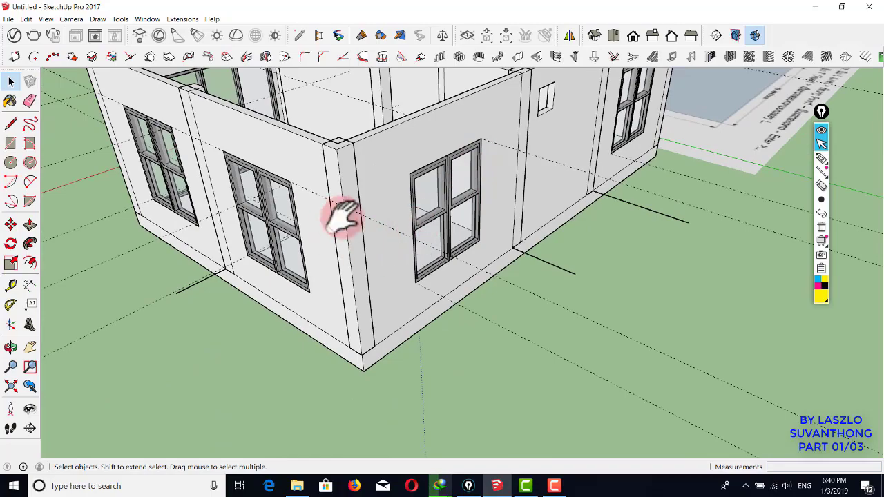
pyautogui.keyDown('shift'); pyautogui.moveTo(342, 217); pyautogui.dragTo(459, 233, button='middle'); pyautogui.keyUp('shift')
pyautogui.moveTo(223, 190); pyautogui.dragTo(636, 172, button='middle')
pyautogui.scroll(-3, 543, 176)
pyautogui.keyDown('shift'); pyautogui.moveTo(654, 253); pyautogui.dragTo(544, 240, button='middle'); pyautogui.keyUp('shift')
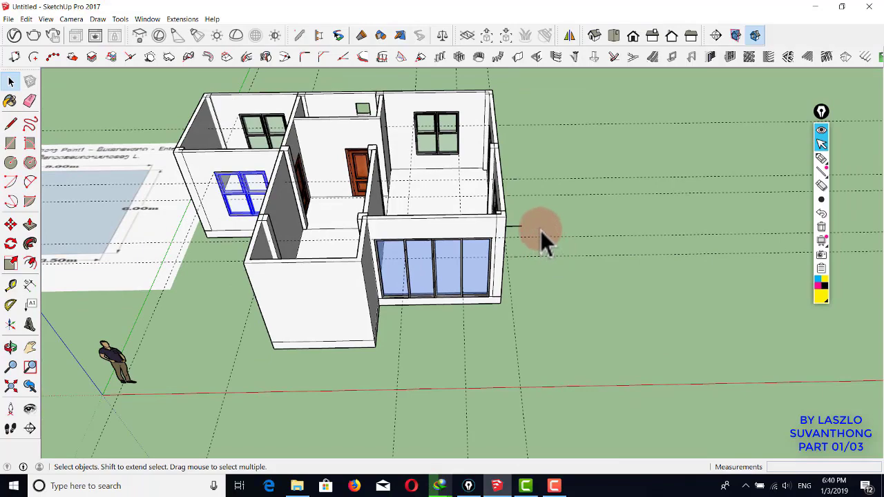
# - Copy the guide line from the first house's window wall about 27.78 m to the top of the second house's four-panel sliding door
pyautogui.moveTo(503, 208); pyautogui.dragTo(423, 189, button='middle')
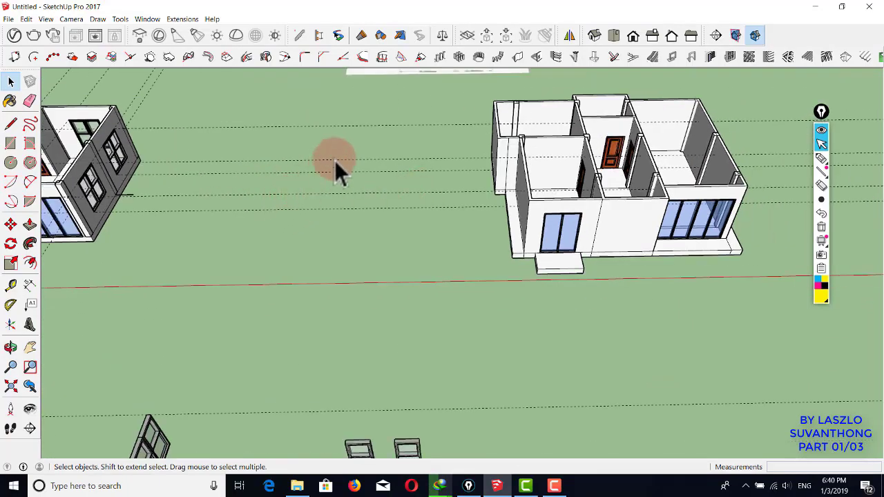
pyautogui.moveTo(272, 178); pyautogui.dragTo(225, 188, button='middle')
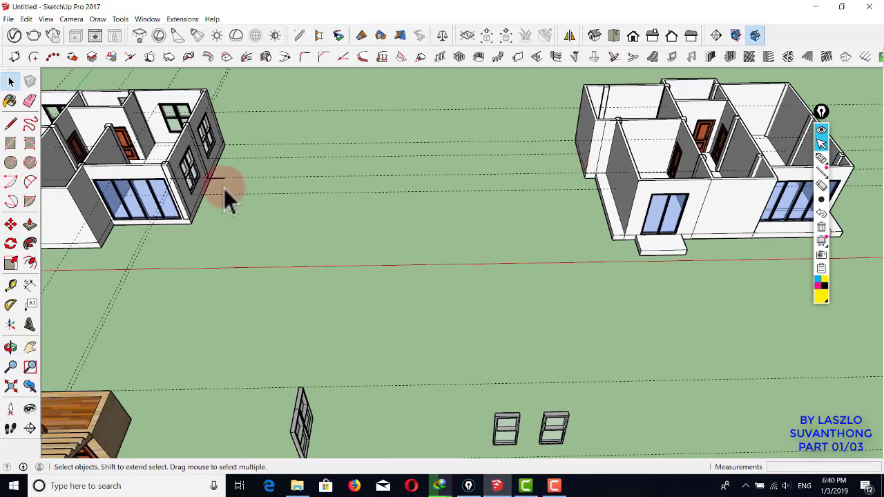
pyautogui.press('m')
pyautogui.click(180, 180)
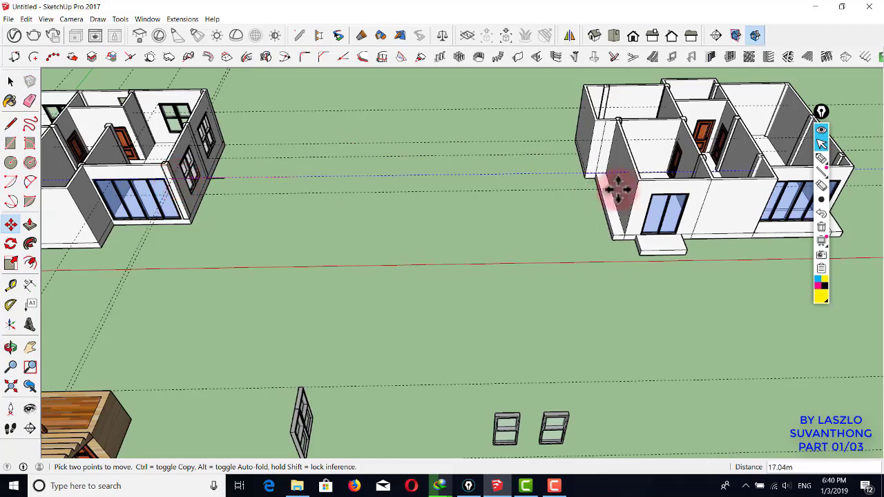
pyautogui.press('ctrl')
pyautogui.keyDown('shift'); pyautogui.moveTo(669, 185); pyautogui.dragTo(367, 182, button='middle'); pyautogui.keyUp('shift')
pyautogui.scroll(4, 513, 183)
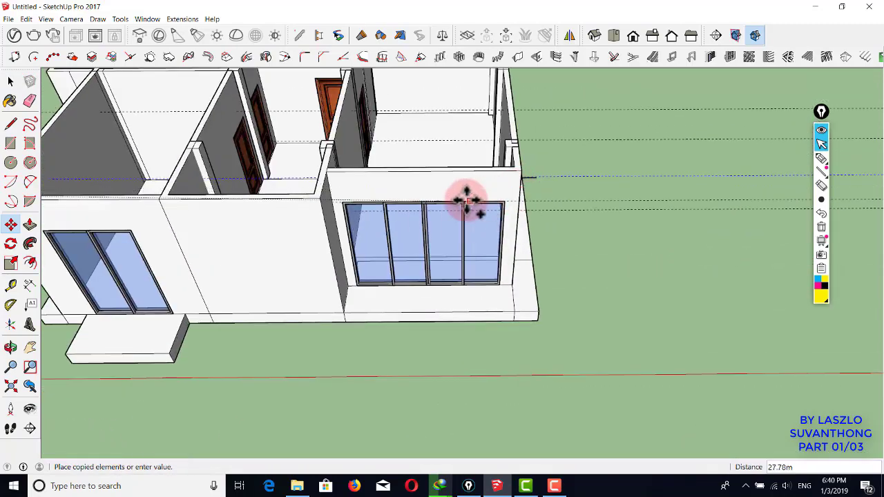
pyautogui.click(466, 204)
pyautogui.press('space')
pyautogui.scroll(-4, 464, 205)
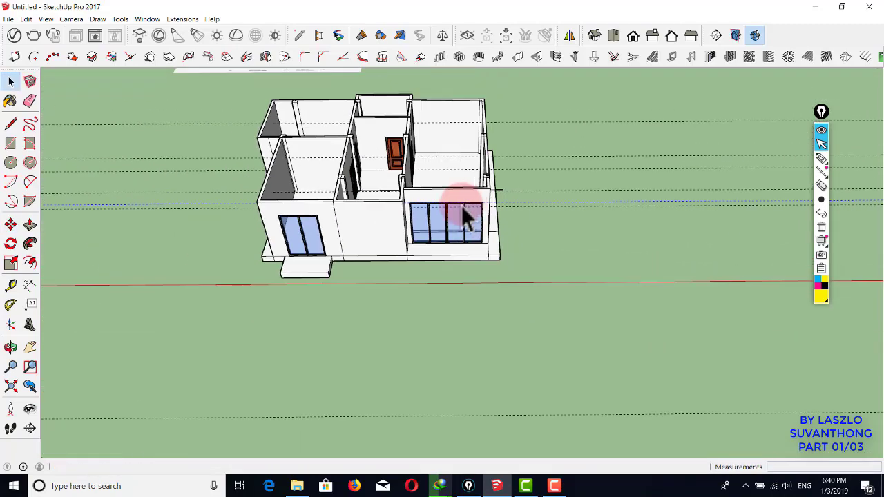
# - Delete the scale figure near the origin and the guide lines selected with it beside the first house
pyautogui.keyDown('shift'); pyautogui.moveTo(300, 188); pyautogui.dragTo(651, 194, button='middle'); pyautogui.keyUp('shift')
pyautogui.moveTo(213, 195); pyautogui.dragTo(463, 209, button='middle')
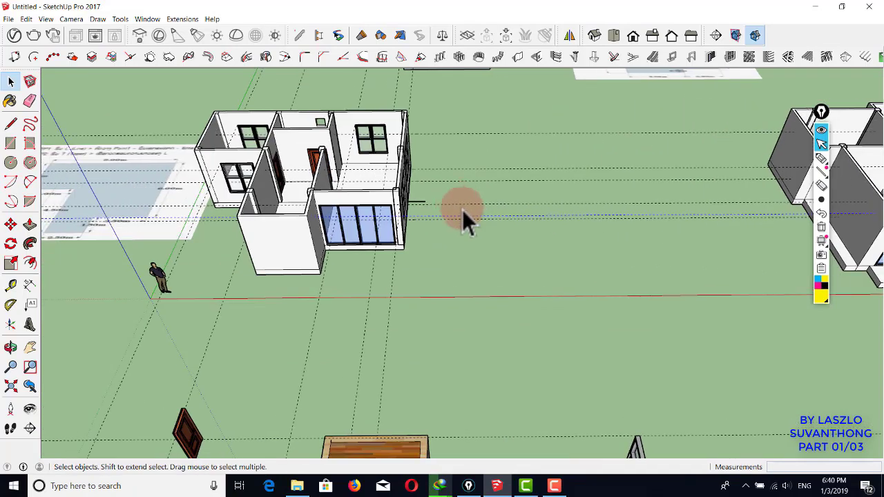
pyautogui.click(440, 282)
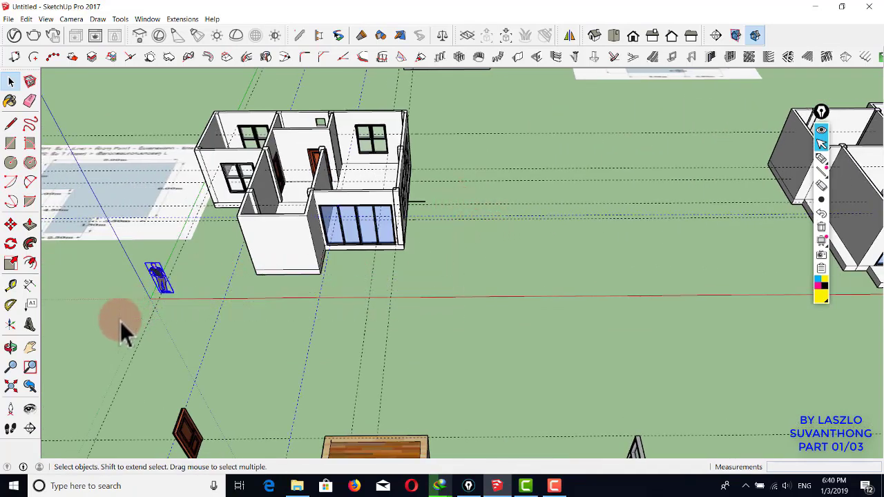
pyautogui.press('Delete')
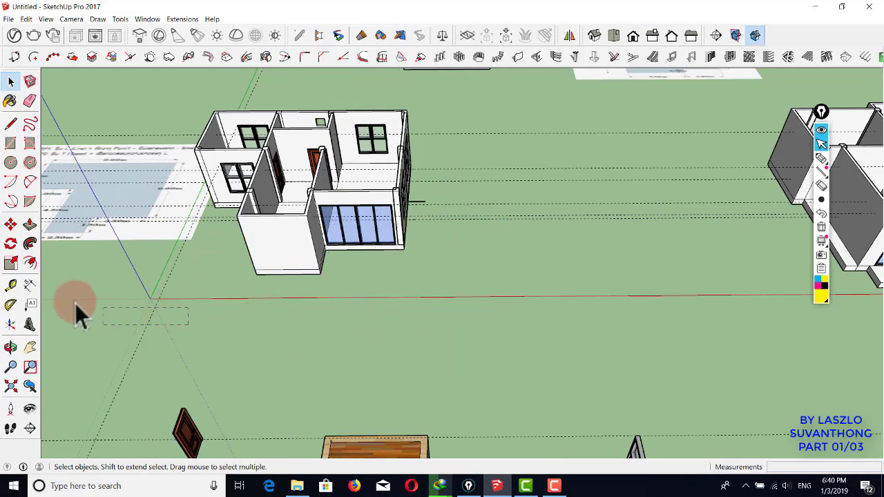
# - Copy the double window and its guides from the first house's side wall about 28.91 m to the second house's corner beside the four-panel sliding door
pyautogui.scroll(2, 442, 197)
pyautogui.moveTo(346, 200); pyautogui.dragTo(214, 174, button='middle')
pyautogui.scroll(4, 410, 172)
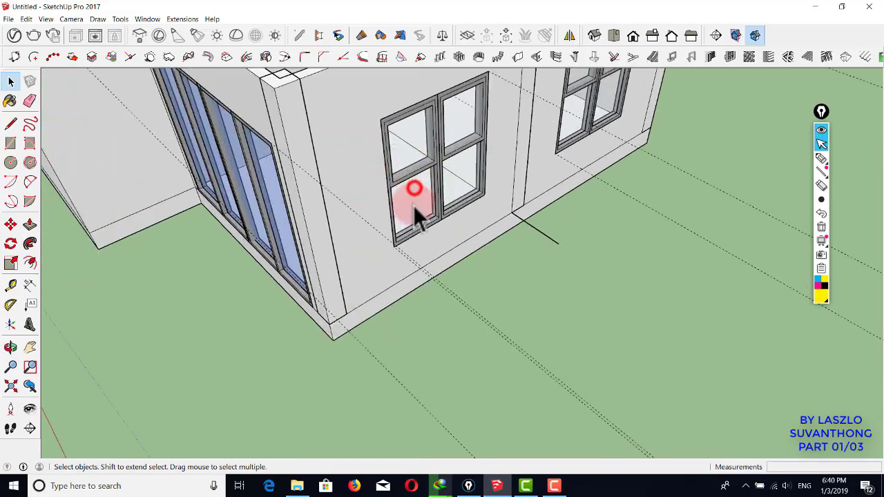
pyautogui.moveTo(446, 207); pyautogui.dragTo(493, 115, button='middle')
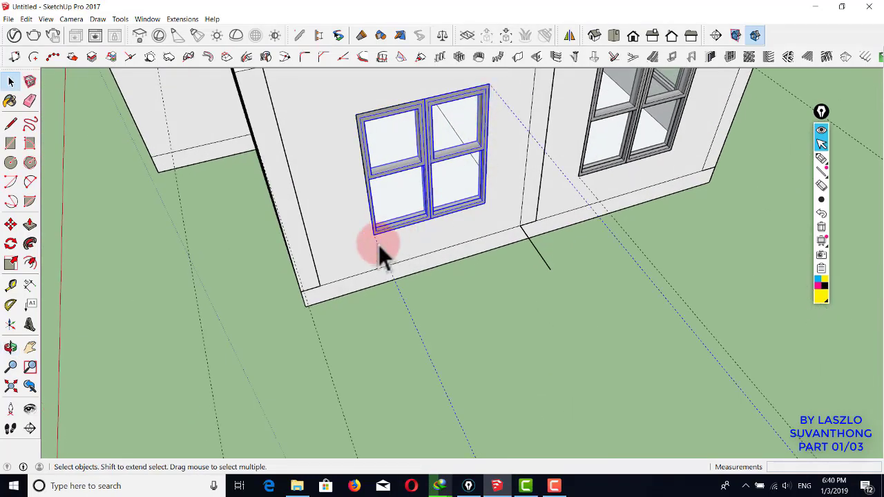
pyautogui.press('m')
pyautogui.click(425, 99)
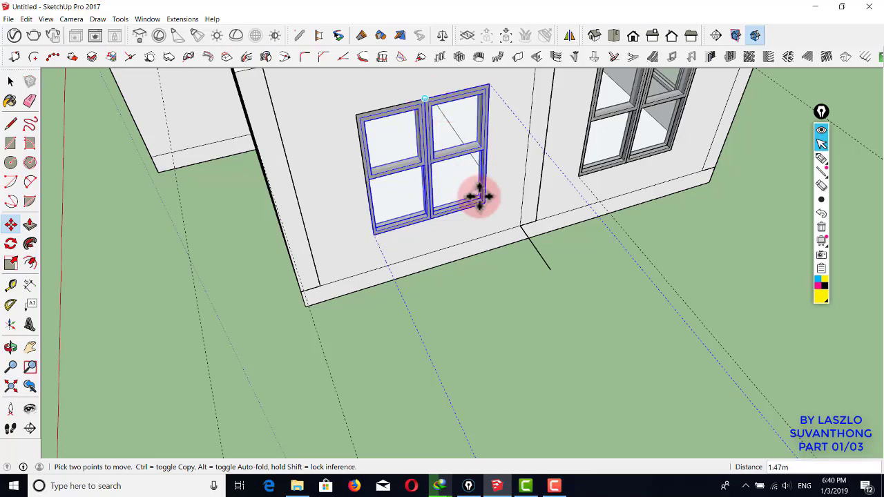
pyautogui.scroll(-5, 483, 196)
pyautogui.press('ctrl')
pyautogui.scroll(-2, 501, 188)
pyautogui.keyDown('shift'); pyautogui.moveTo(528, 319); pyautogui.dragTo(416, 83, button='middle'); pyautogui.keyUp('shift')
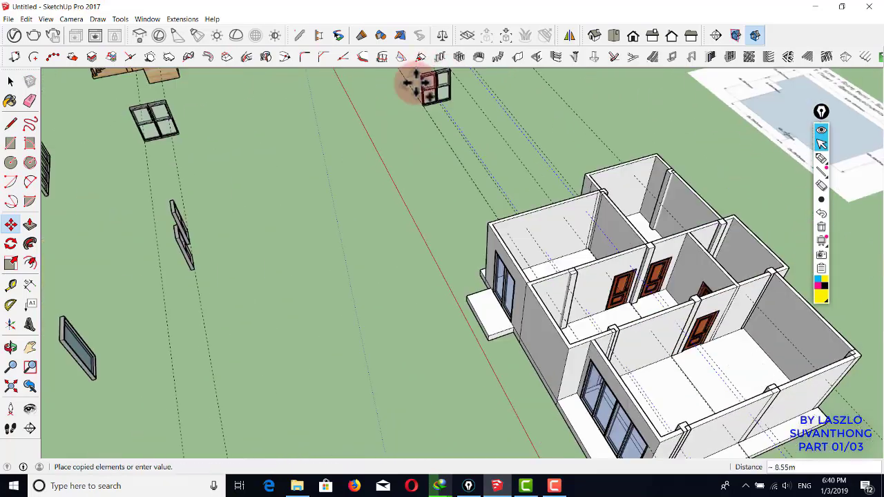
pyautogui.keyDown('shift'); pyautogui.moveTo(529, 203); pyautogui.dragTo(398, 76, button='middle'); pyautogui.keyUp('shift')
pyautogui.scroll(-3, 401, 89)
pyautogui.scroll(5, 381, 76)
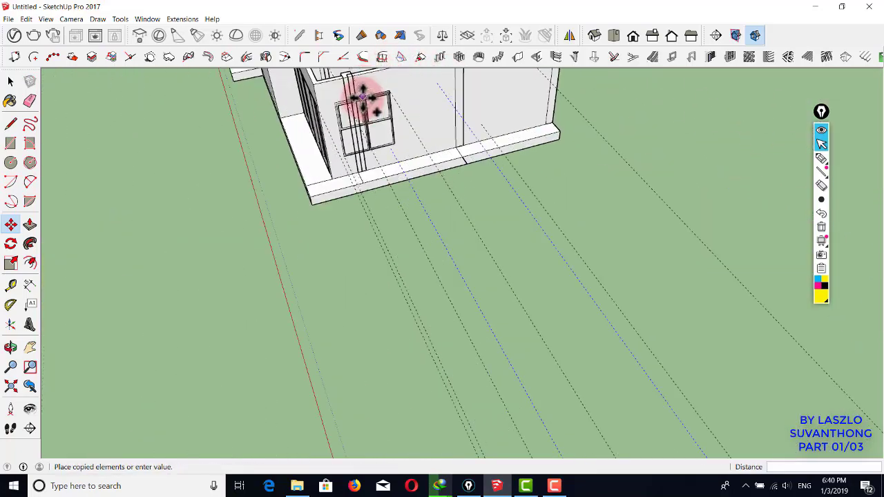
pyautogui.scroll(3, 383, 123)
pyautogui.keyDown('shift'); pyautogui.moveTo(389, 134); pyautogui.dragTo(397, 167, button='middle'); pyautogui.keyUp('shift')
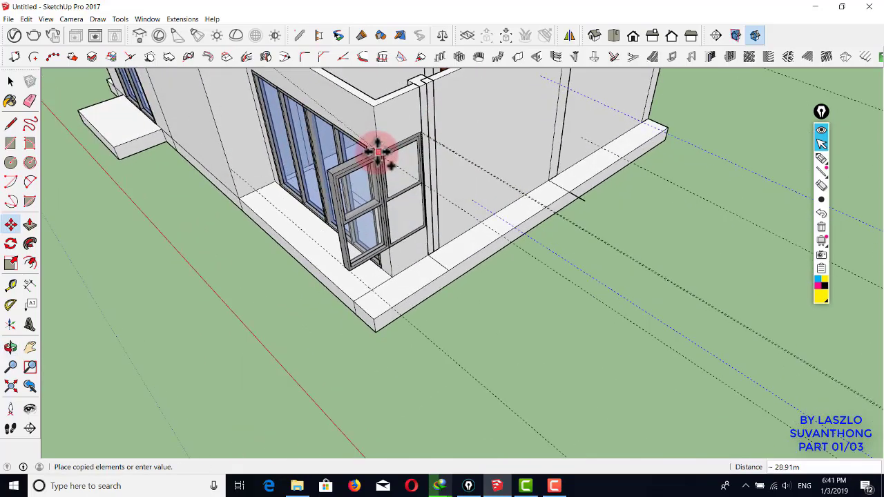
pyautogui.click(379, 155)
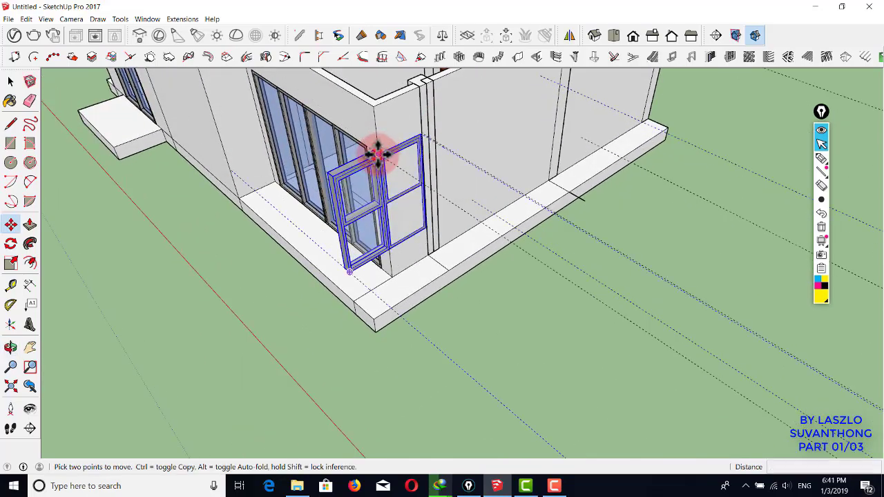
# - Move the copied window about 2.46 m away from the corner to the middle of the first bay, and pull it about 0.58 m out
pyautogui.click(378, 155)
pyautogui.moveTo(489, 109); pyautogui.dragTo(352, 123, button='middle')
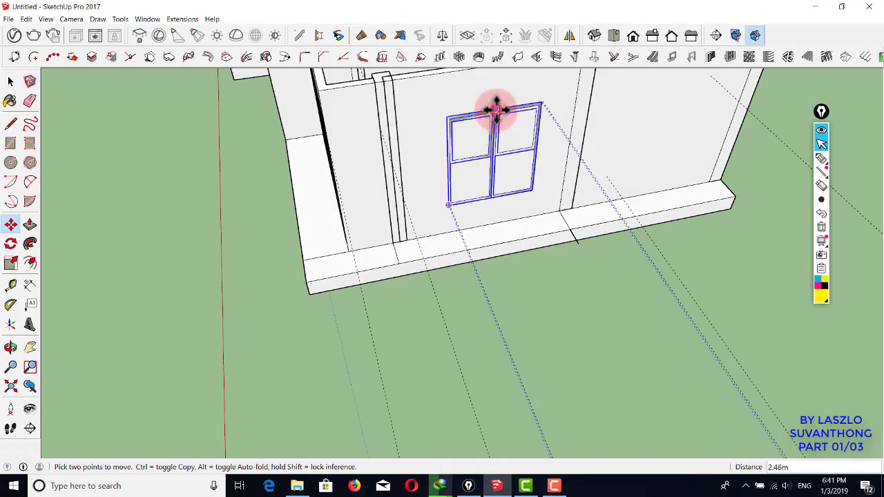
pyautogui.click(502, 119)
pyautogui.moveTo(504, 120); pyautogui.dragTo(471, 158, button='middle')
pyautogui.scroll(2, 471, 159)
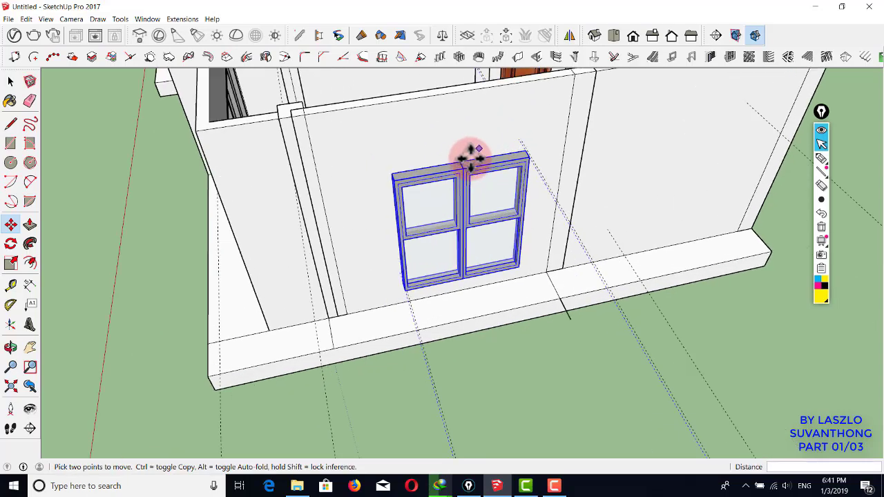
pyautogui.click(465, 168)
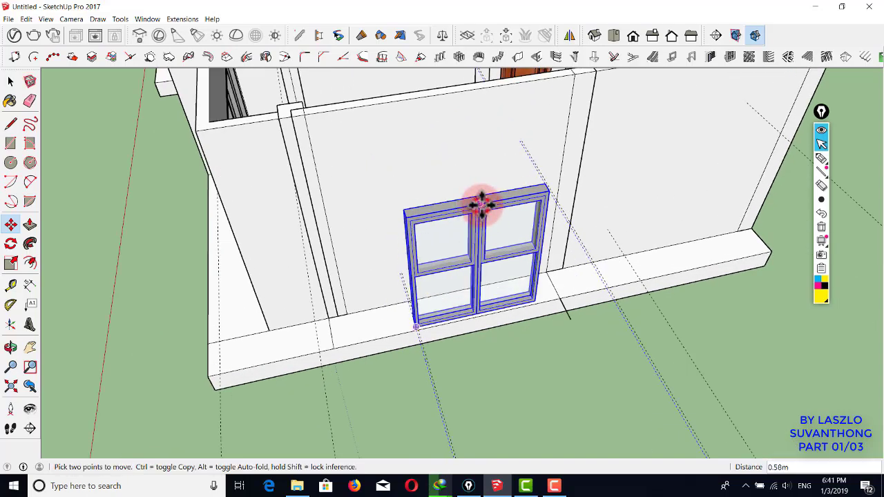
# - Copy the window about 2.91 m along the green axis in front of the side wall's second bay
pyautogui.press('ctrl')
pyautogui.moveTo(628, 173); pyautogui.dragTo(559, 184, button='middle')
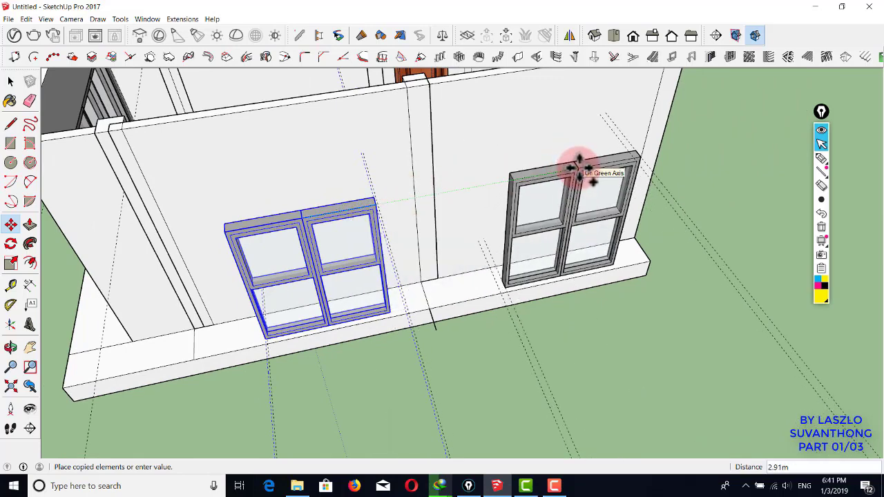
pyautogui.click(579, 166)
# - Copy the second-bay window along the green axis past the house's end corner and rotate the copy parallel to the rear wall
pyautogui.moveTo(579, 166); pyautogui.dragTo(406, 190, button='middle')
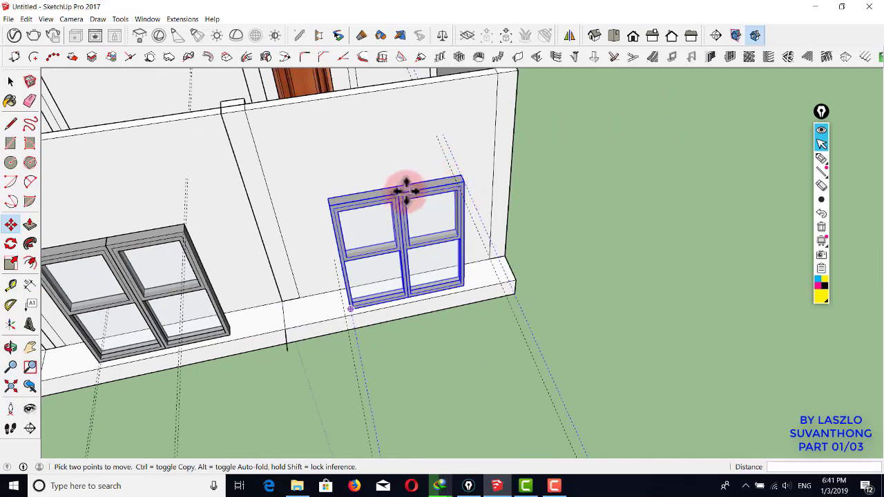
pyautogui.click(398, 194)
pyautogui.press('ctrl')
pyautogui.keyDown('shift'); pyautogui.moveTo(637, 153); pyautogui.dragTo(492, 185, button='middle'); pyautogui.keyUp('shift')
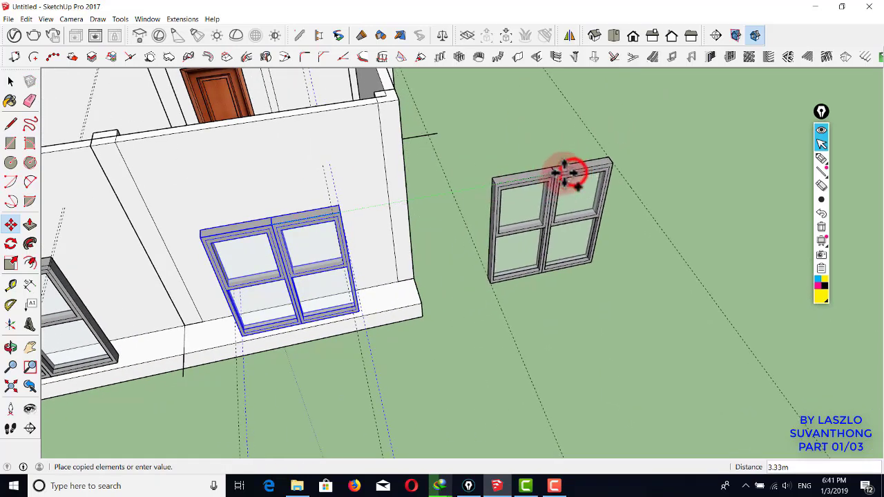
pyautogui.click(603, 158)
pyautogui.moveTo(604, 157); pyautogui.dragTo(444, 196, button='middle')
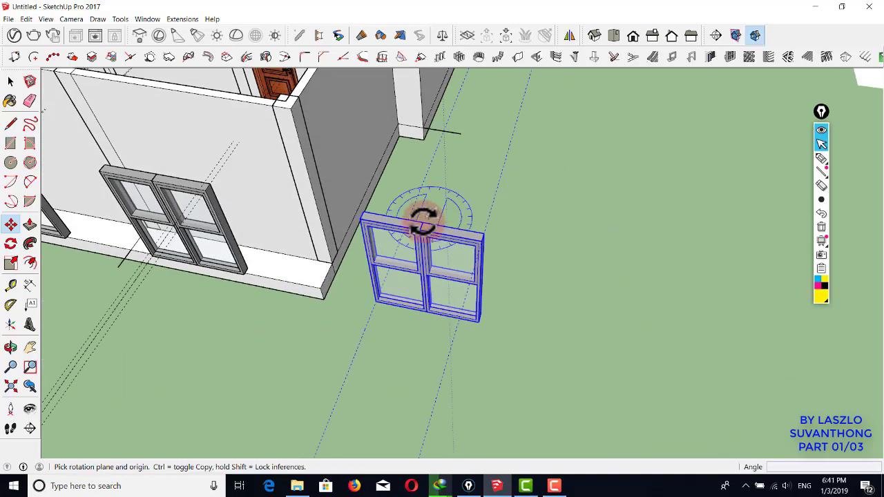
pyautogui.click(457, 235)
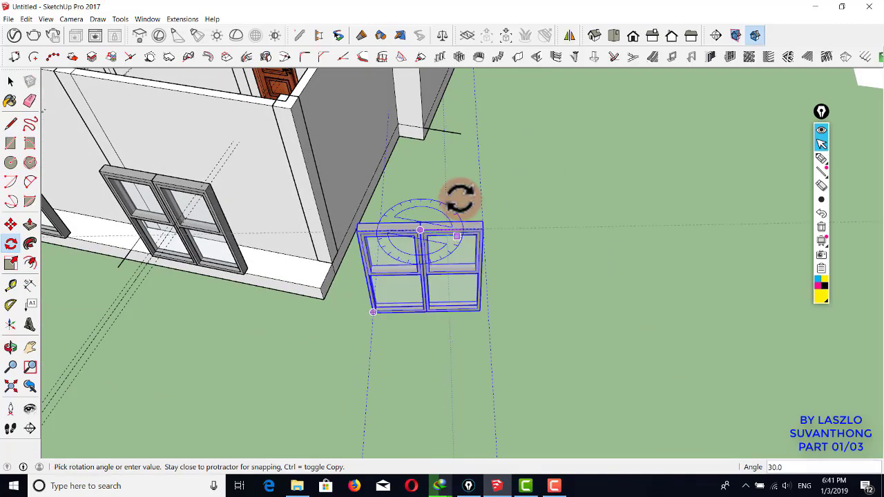
pyautogui.click(418, 174)
# - Move the rotated window about 2.64 m along the red axis in front of the rear wall's first bay
pyautogui.moveTo(409, 170); pyautogui.dragTo(335, 192, button='middle')
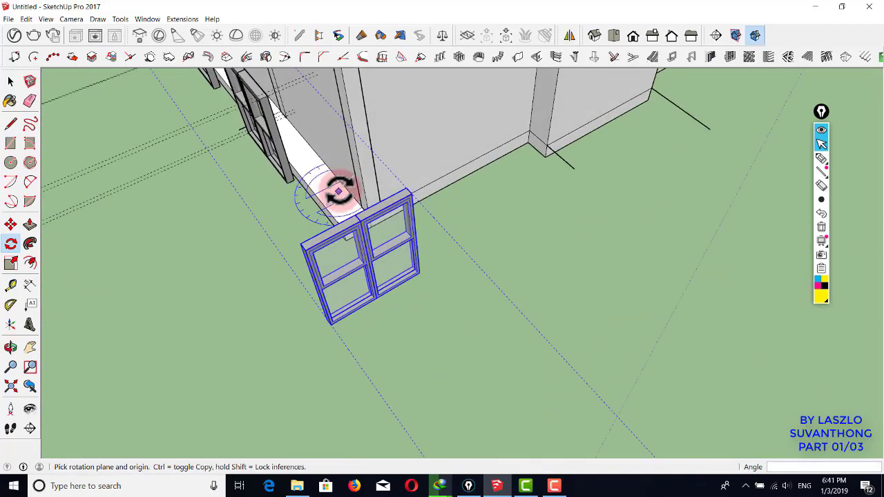
pyautogui.scroll(2, 389, 228)
pyautogui.press('m')
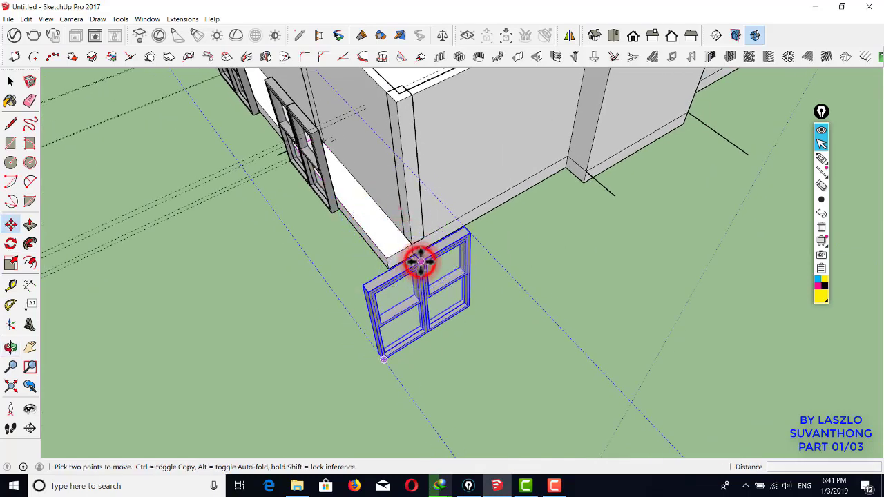
pyautogui.press('ctrl')
pyautogui.click(462, 243)
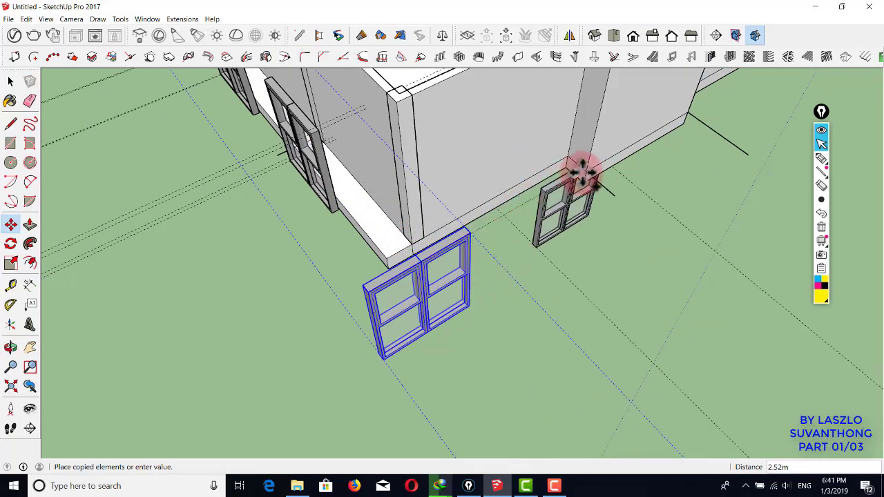
pyautogui.click(572, 181)
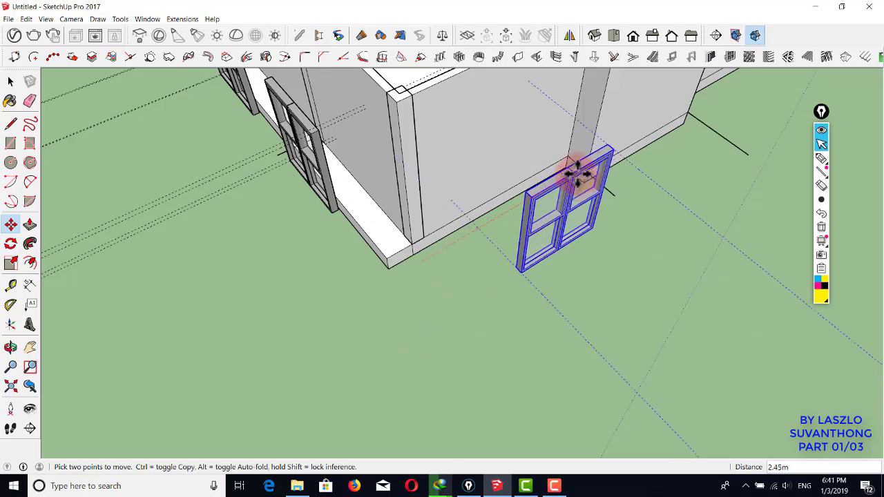
pyautogui.moveTo(572, 174); pyautogui.dragTo(457, 161, button='middle')
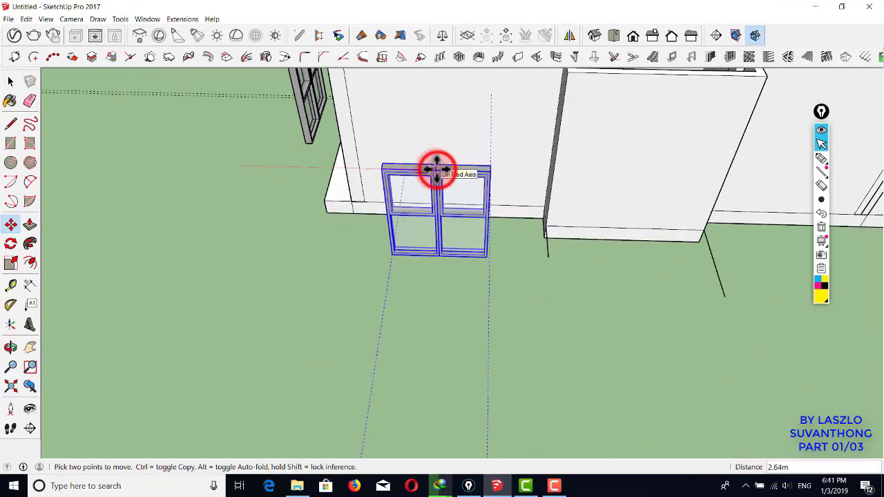
pyautogui.moveTo(449, 168); pyautogui.dragTo(355, 197, button='middle')
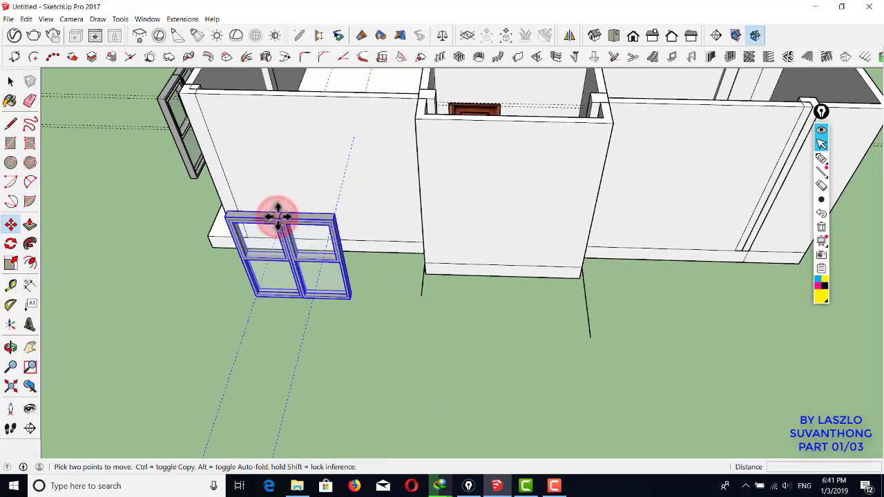
# - Copy the rear window about 6 m along the red axis in front of the bay beyond the projecting room
pyautogui.moveTo(555, 209); pyautogui.dragTo(328, 203, button='middle')
pyautogui.press('ctrl')
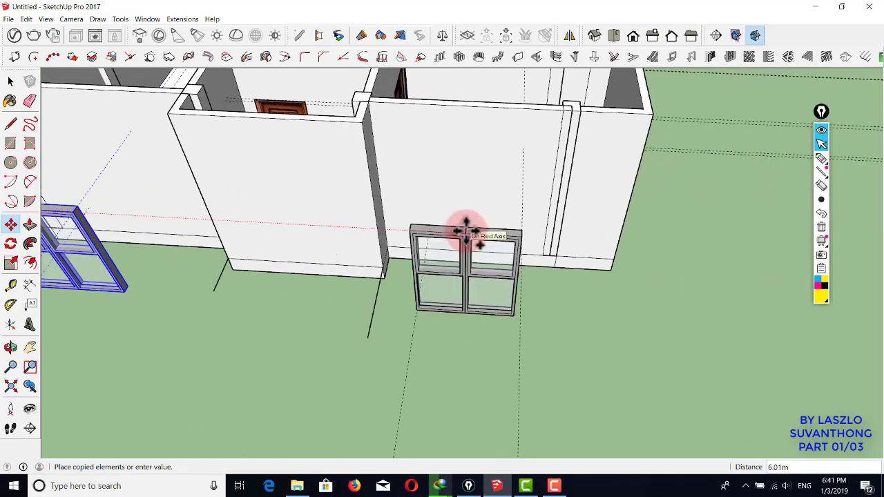
pyautogui.click(461, 231)
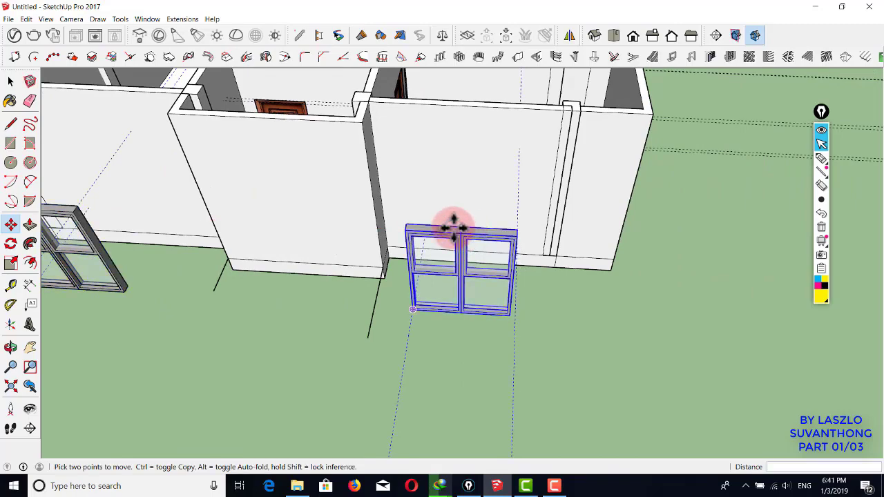
pyautogui.moveTo(456, 228); pyautogui.dragTo(335, 183, button='middle')
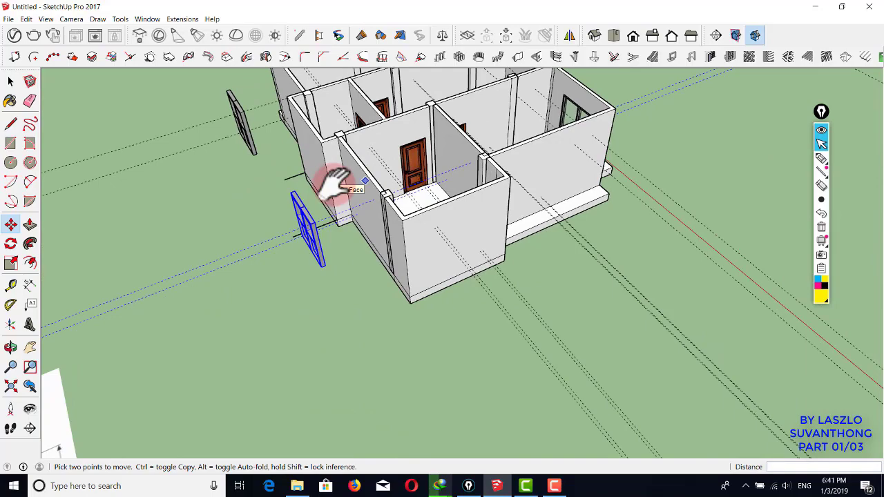
pyautogui.press('space')
# - Draw window-opening rectangles between the guide ends on the two rear wall bays flanking the projecting room
pyautogui.scroll(-1, 321, 185)
pyautogui.keyDown('shift'); pyautogui.moveTo(293, 183); pyautogui.dragTo(365, 211, button='middle'); pyautogui.keyUp('shift')
pyautogui.moveTo(362, 176); pyautogui.dragTo(457, 178, button='middle')
pyautogui.scroll(3, 342, 206)
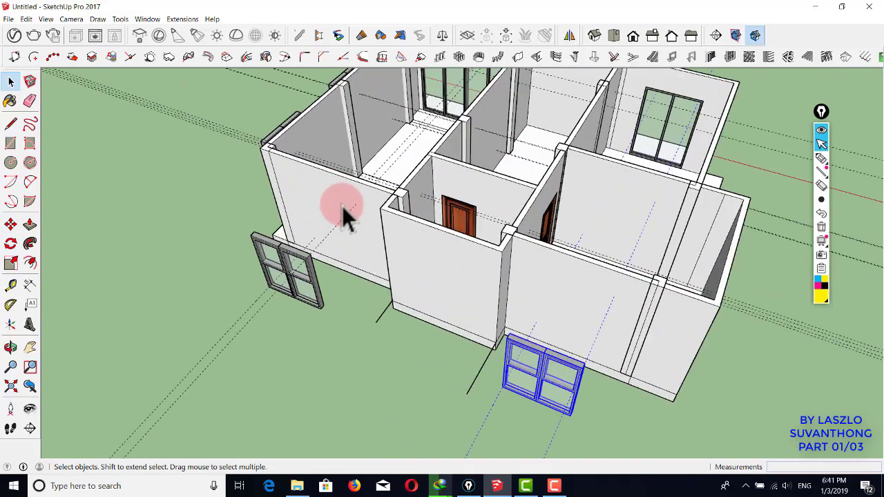
pyautogui.scroll(2, 342, 210)
pyautogui.click(363, 199)
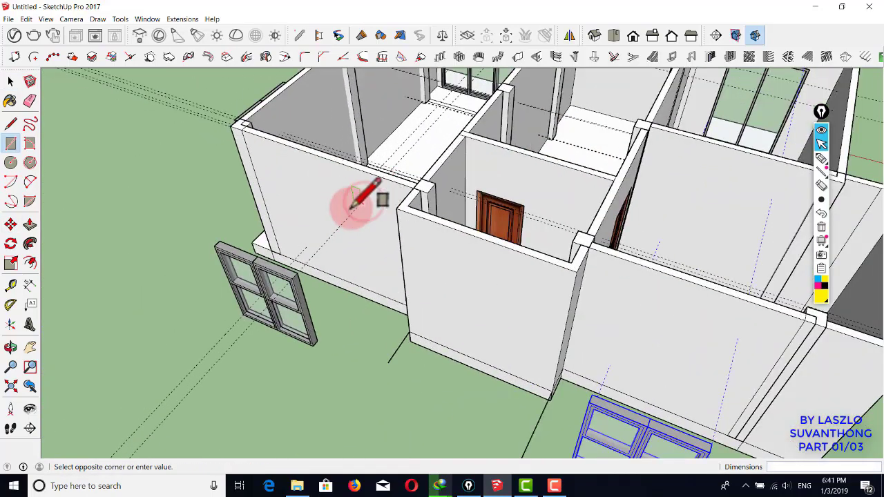
pyautogui.click(307, 247)
pyautogui.moveTo(352, 237)
pyautogui.mouseDown(button='middle')
pyautogui.moveTo(306, 117)
pyautogui.moveTo(290, 116)
pyautogui.mouseUp(button='middle')
pyautogui.click(563, 208)
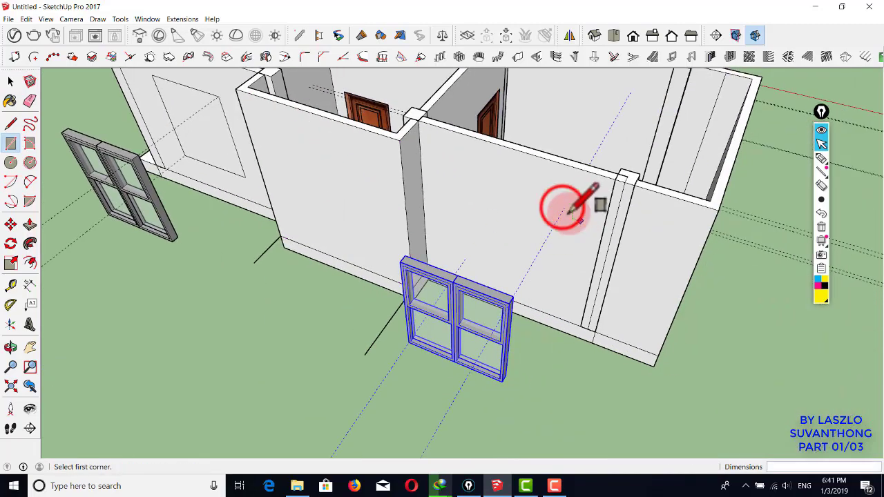
pyautogui.click(466, 261)
pyautogui.moveTo(533, 224); pyautogui.dragTo(434, 248, button='middle')
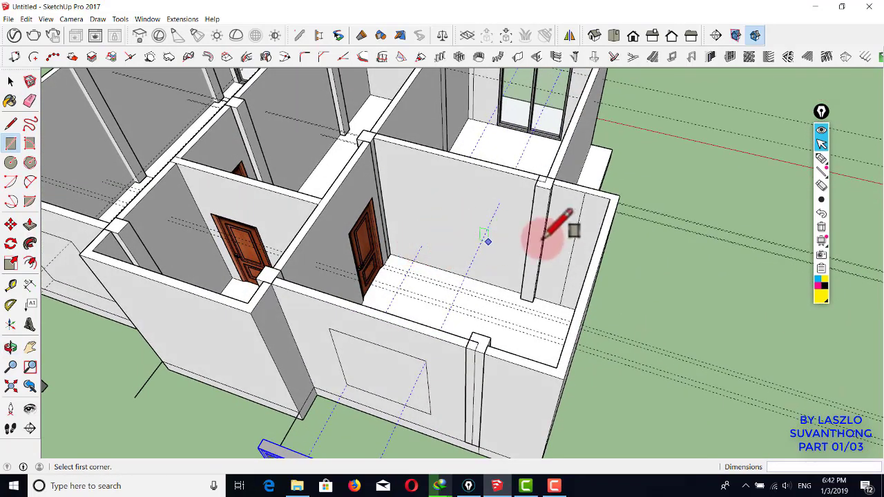
# - Draw a window-opening rectangle of about 1.73 by 1.55 m between the guide ends on the side wall's second bay
pyautogui.moveTo(539, 233)
pyautogui.mouseDown(button='middle')
pyautogui.moveTo(231, 159)
pyautogui.moveTo(389, 172)
pyautogui.moveTo(329, 169)
pyautogui.moveTo(631, 152)
pyautogui.moveTo(408, 148)
pyautogui.moveTo(543, 177)
pyautogui.mouseUp(button='middle')
pyautogui.press('space')
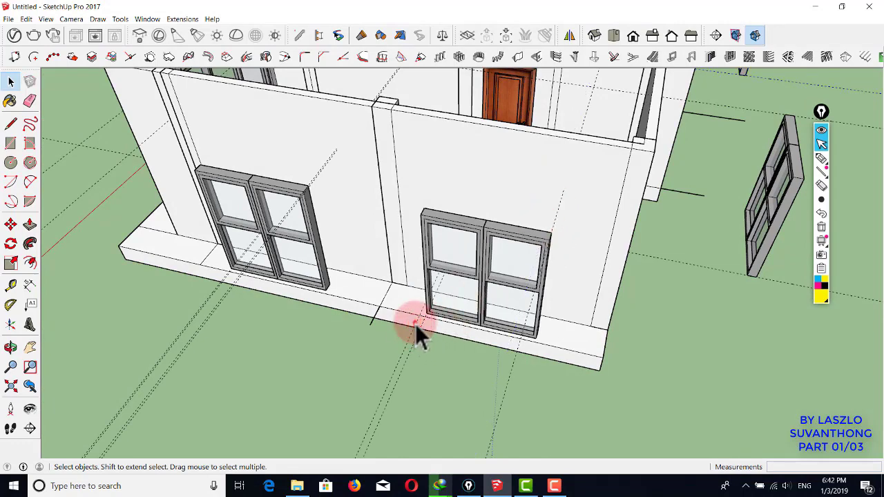
pyautogui.moveTo(416, 324); pyautogui.dragTo(549, 275, button='middle')
pyautogui.press('r')
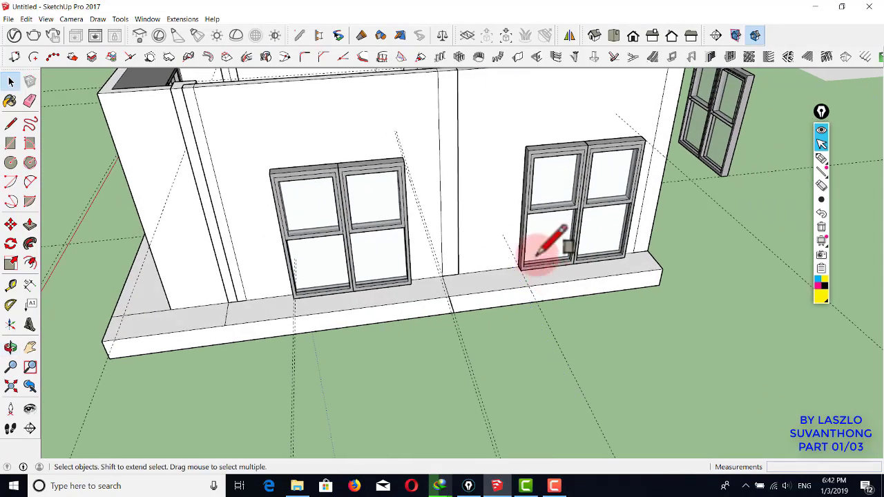
pyautogui.click(504, 234)
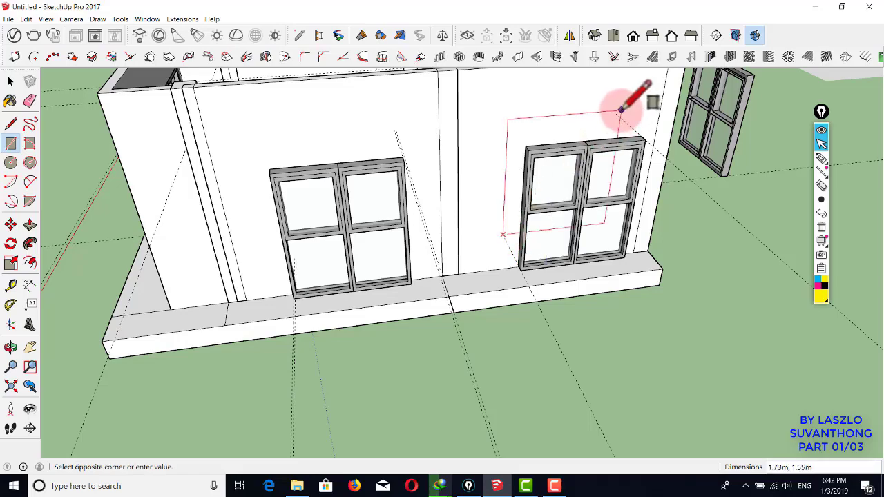
pyautogui.moveTo(446, 149); pyautogui.dragTo(567, 158, button='middle')
pyautogui.press('space')
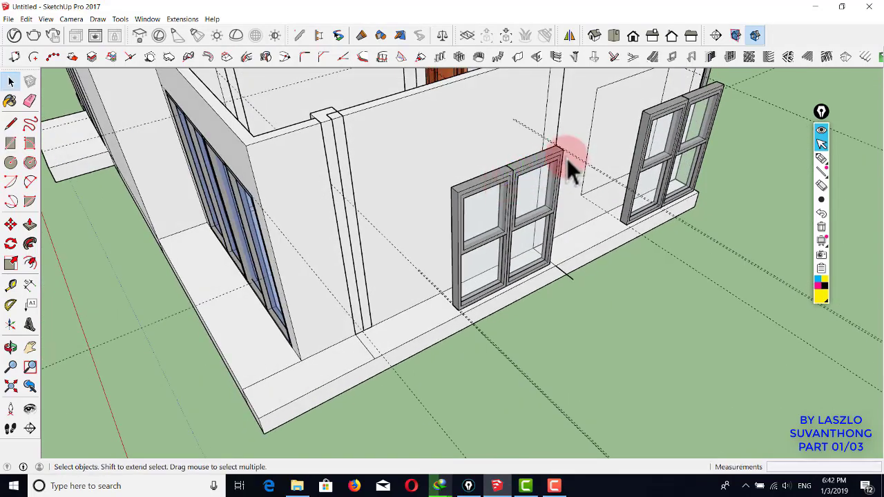
# - Draw a window-opening rectangle between the guide ends on the side wall's first bay, and delete the extra guide beside it
pyautogui.scroll(5, 426, 290)
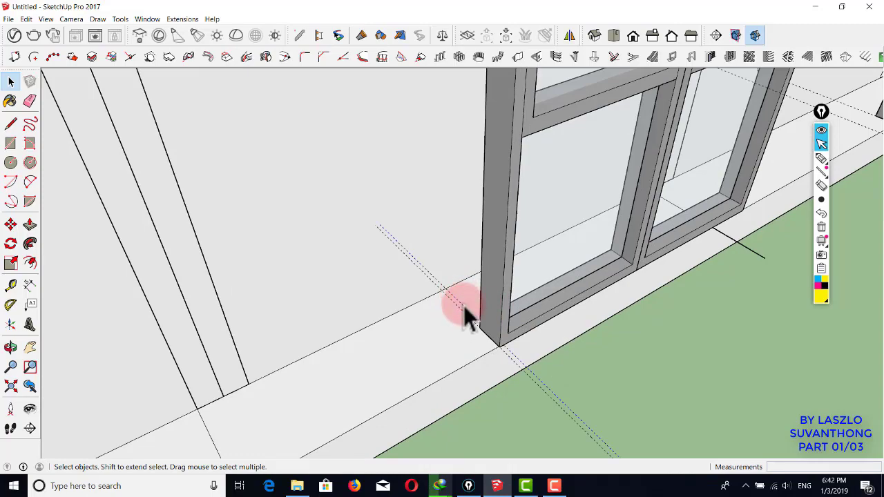
pyautogui.scroll(-6, 471, 276)
pyautogui.scroll(6, 550, 127)
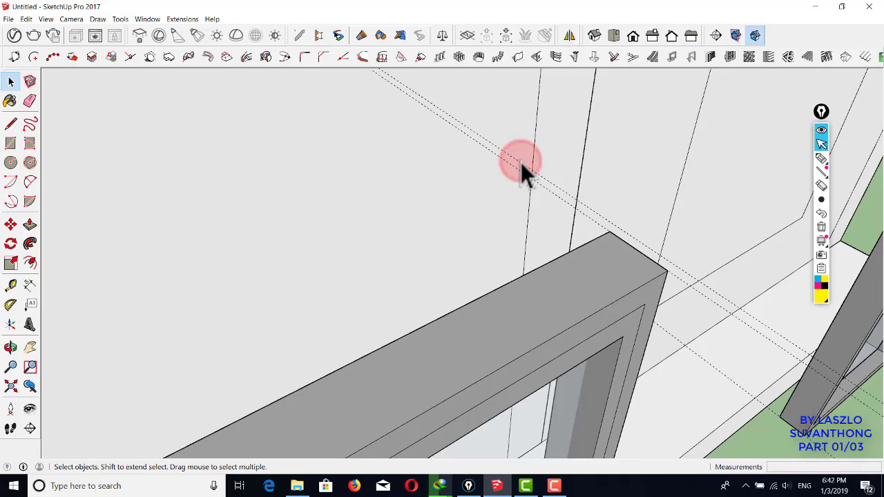
pyautogui.scroll(-6, 521, 162)
pyautogui.scroll(-4, 521, 162)
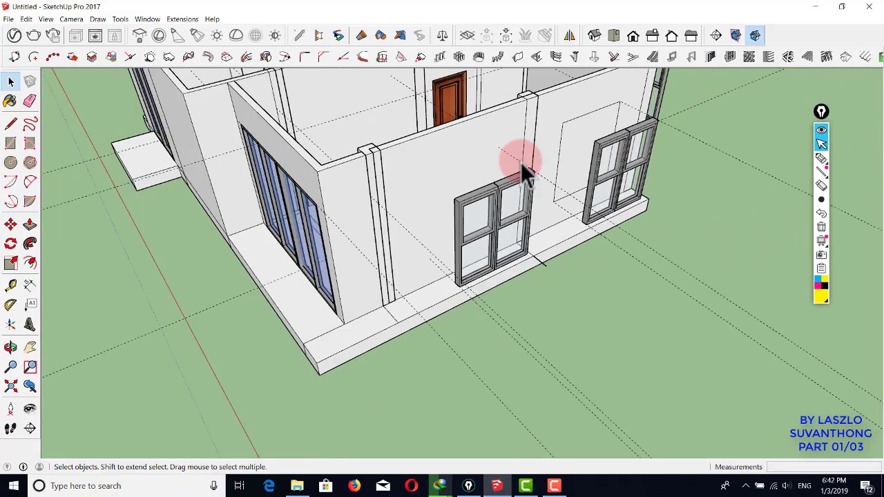
pyautogui.press('r')
pyautogui.click(498, 147)
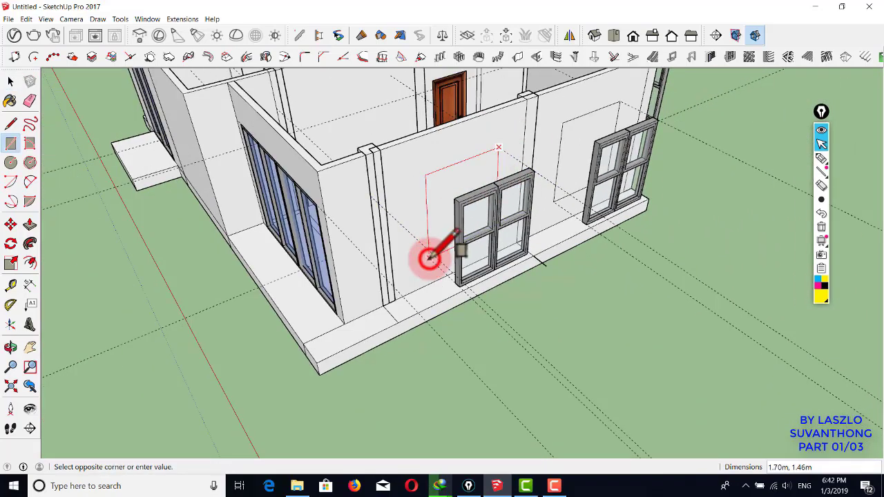
pyautogui.click(429, 258)
pyautogui.press('space')
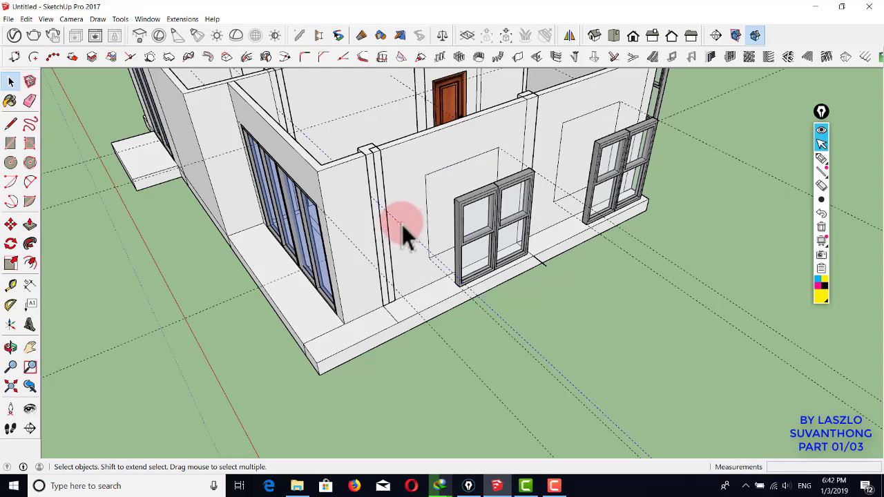
pyautogui.press('Delete')
pyautogui.click(470, 204)
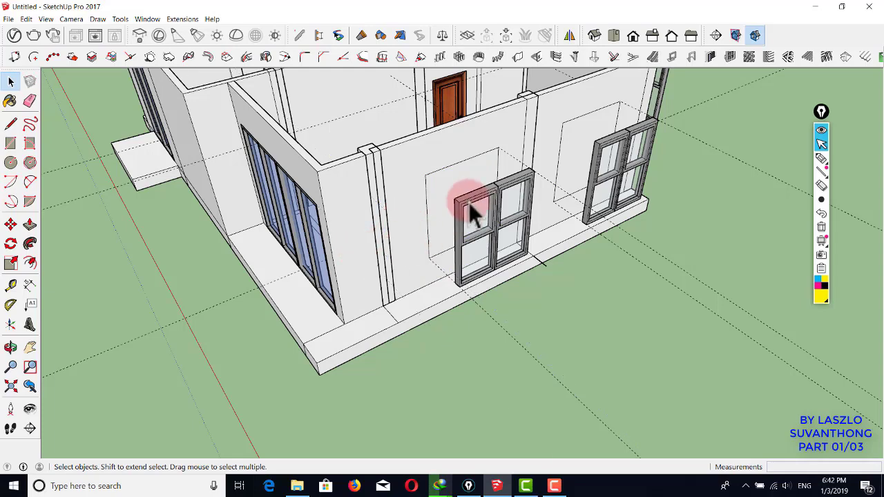
# - Push both window rectangles on the side wall through the wall thickness to cut the openings
pyautogui.moveTo(491, 162); pyautogui.dragTo(484, 204, button='middle')
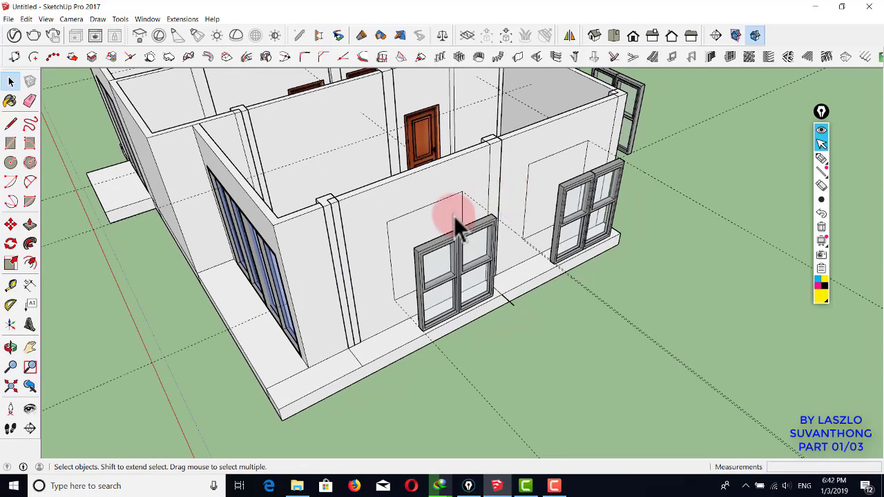
pyautogui.press('p')
pyautogui.scroll(2, 409, 213)
pyautogui.click(414, 234)
pyautogui.moveTo(434, 232)
pyautogui.mouseDown()
pyautogui.moveTo(410, 232)
pyautogui.moveTo(435, 233)
pyautogui.moveTo(423, 233)
pyautogui.mouseUp()
pyautogui.moveTo(480, 203); pyautogui.dragTo(539, 184, button='middle')
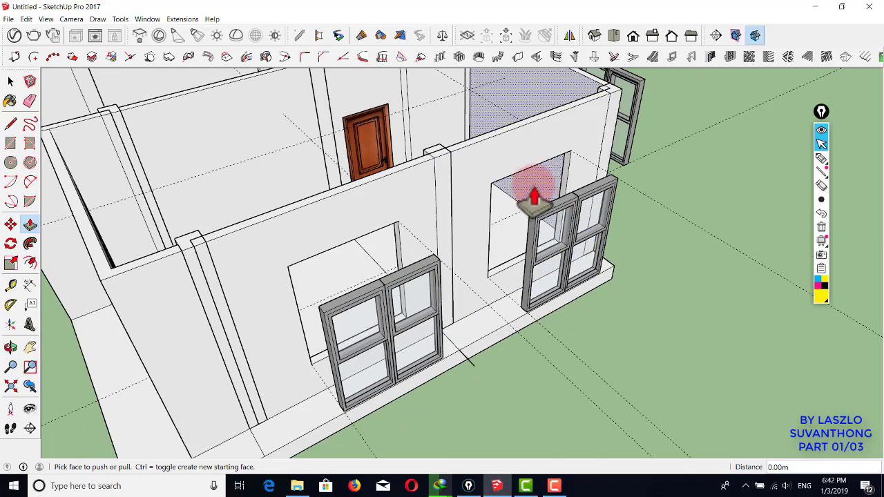
# - Push the two rear wall window rectangles flanking the projecting room through the wall, repeating the last push distance
pyautogui.moveTo(611, 169); pyautogui.dragTo(377, 205, button='middle')
pyautogui.doubleClick(479, 189)
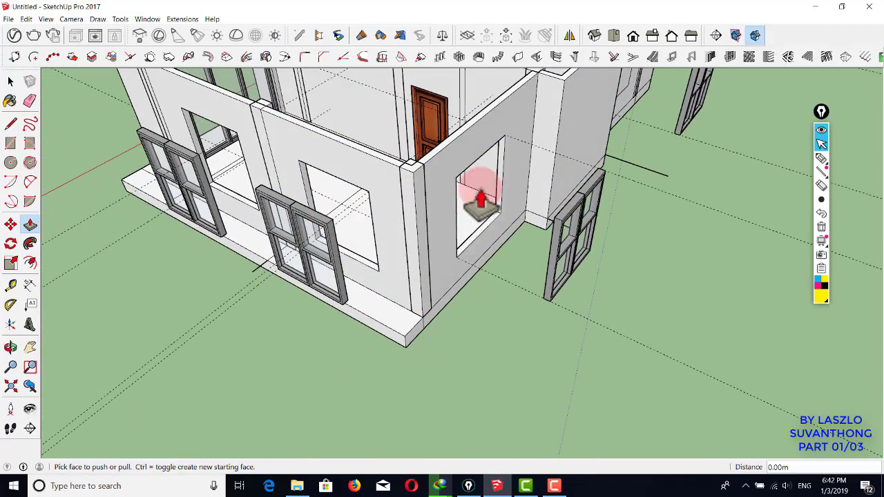
pyautogui.moveTo(561, 166); pyautogui.dragTo(431, 237, button='middle')
pyautogui.moveTo(573, 148); pyautogui.dragTo(479, 212, button='middle')
pyautogui.scroll(3, 480, 211)
pyautogui.doubleClick(481, 234)
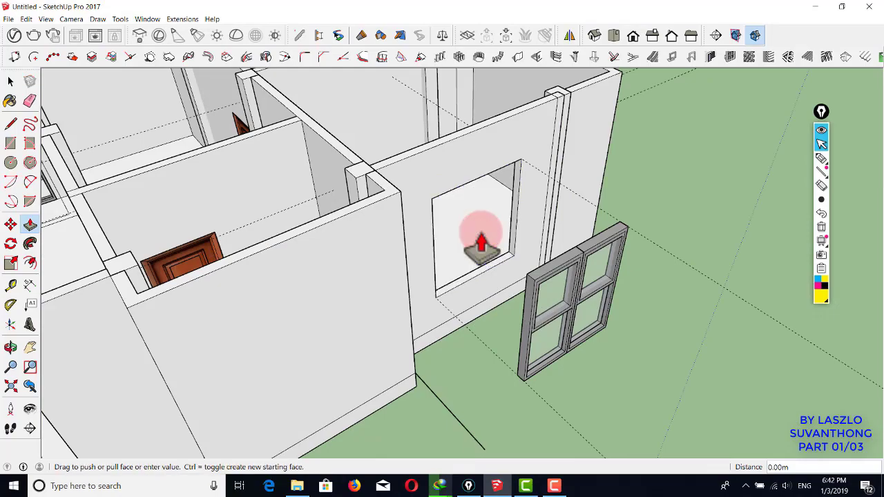
pyautogui.scroll(-1, 490, 207)
pyautogui.press('space')
pyautogui.scroll(-2, 506, 225)
pyautogui.scroll(-3, 508, 234)
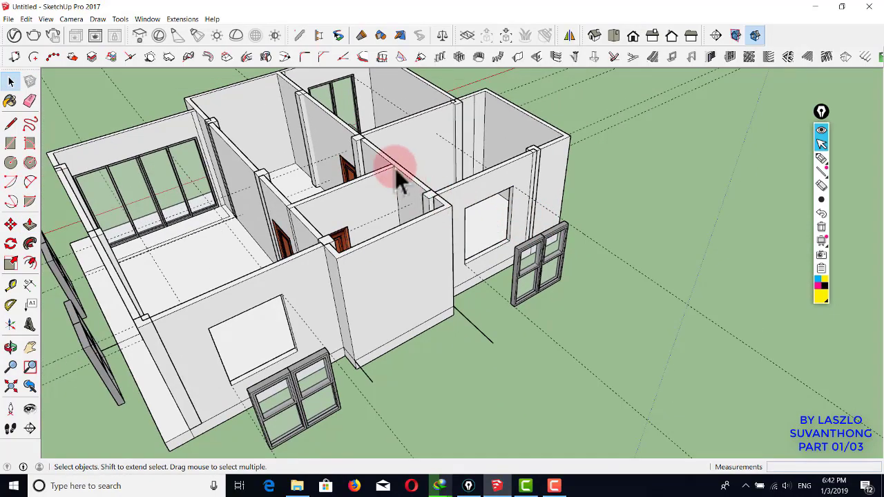
# - Draw a window-opening rectangle between the guide ends on the opposite side wall's bay at the rear corner
pyautogui.moveTo(395, 177); pyautogui.dragTo(413, 173, button='middle')
pyautogui.press('r')
pyautogui.scroll(3, 414, 188)
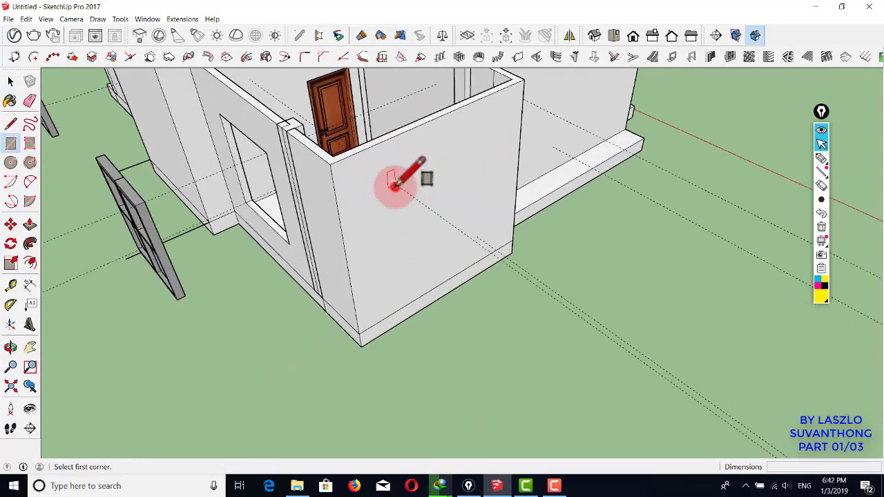
pyautogui.moveTo(395, 184); pyautogui.dragTo(500, 226)
pyautogui.press('space')
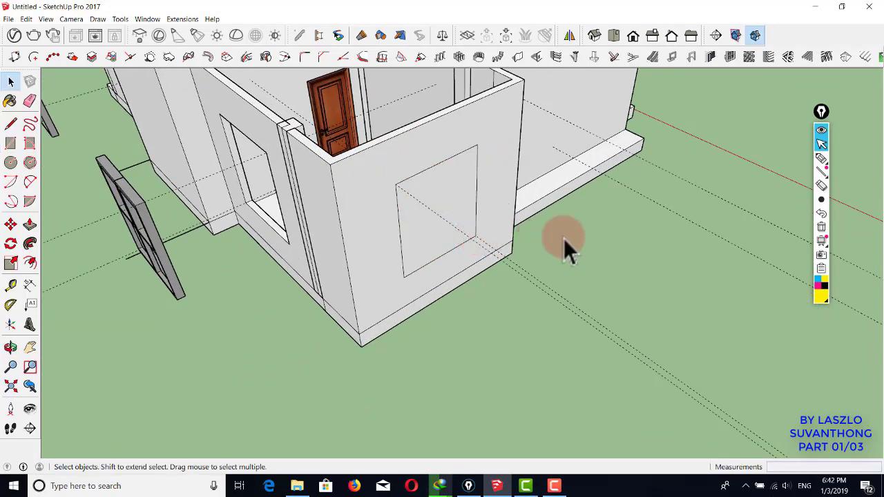
# - Try to cut the new window rectangle by repeating the last push distance, and undo each attempt
pyautogui.moveTo(564, 239); pyautogui.dragTo(517, 221, button='middle')
pyautogui.press('p')
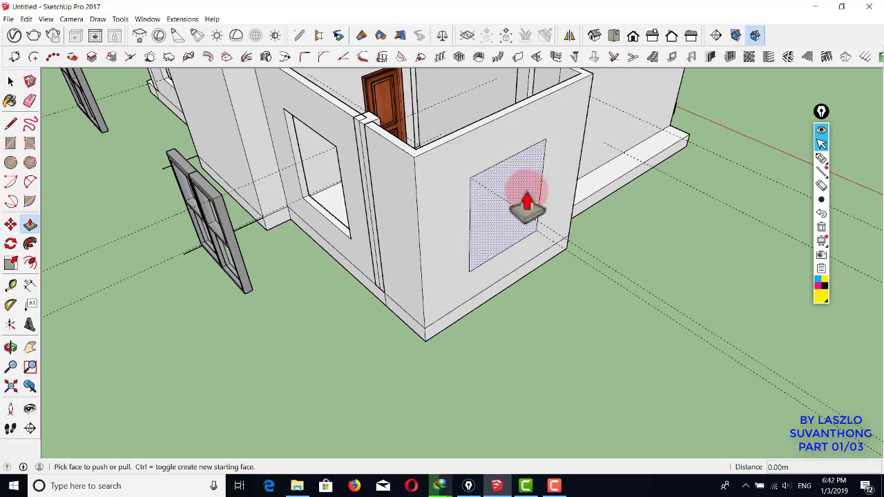
pyautogui.doubleClick(527, 191)
pyautogui.hotkey('ctrl', 'z')
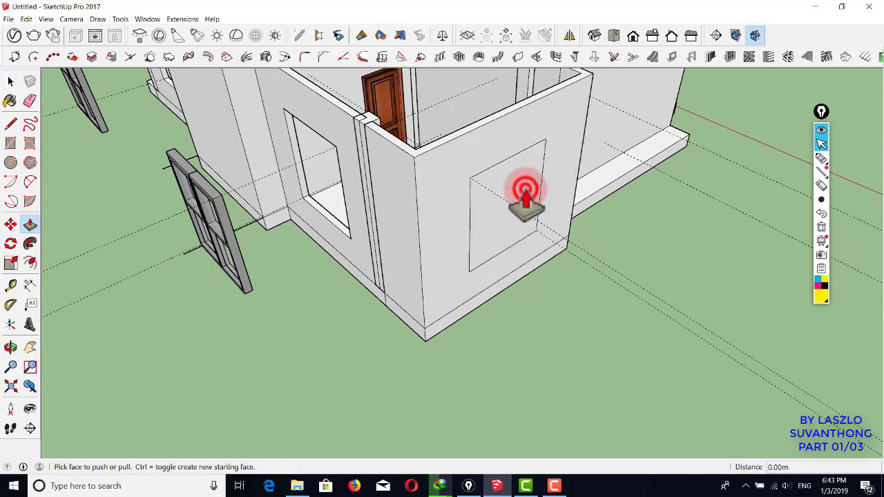
pyautogui.doubleClick(526, 191)
pyautogui.hotkey('ctrl', 'z')
# - Push the window rectangle on the opposite side wall's rear-corner bay inward to the wall's inner face
pyautogui.click(515, 186)
pyautogui.click(510, 199)
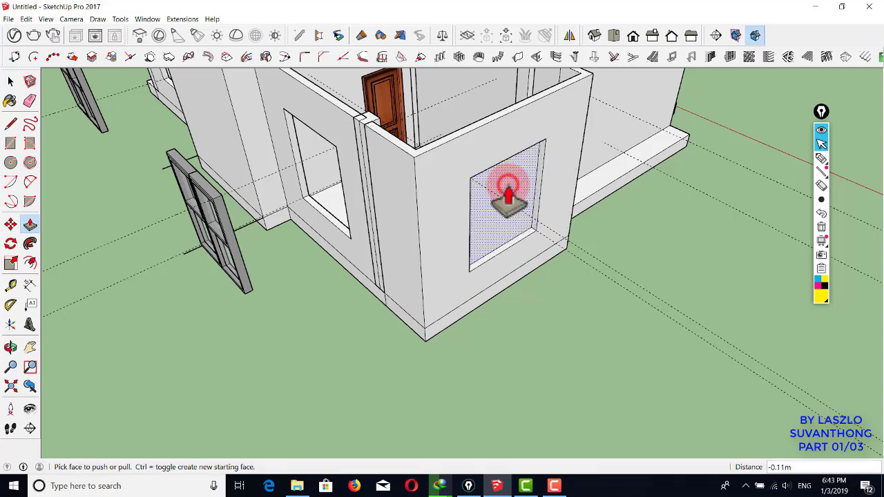
pyautogui.click(486, 209)
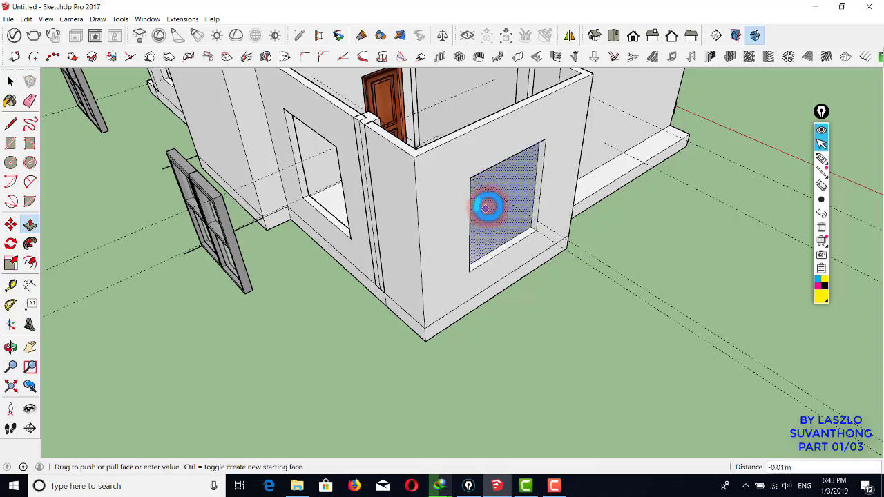
pyautogui.click(493, 208)
pyautogui.click(483, 205)
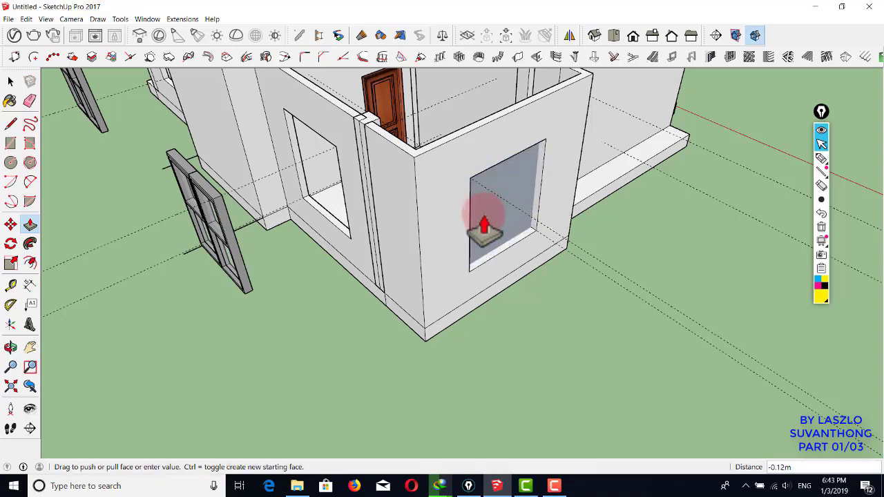
pyautogui.click(482, 215)
pyautogui.keyDown('shift'); pyautogui.moveTo(414, 157); pyautogui.dragTo(405, 172, button='middle'); pyautogui.keyUp('shift')
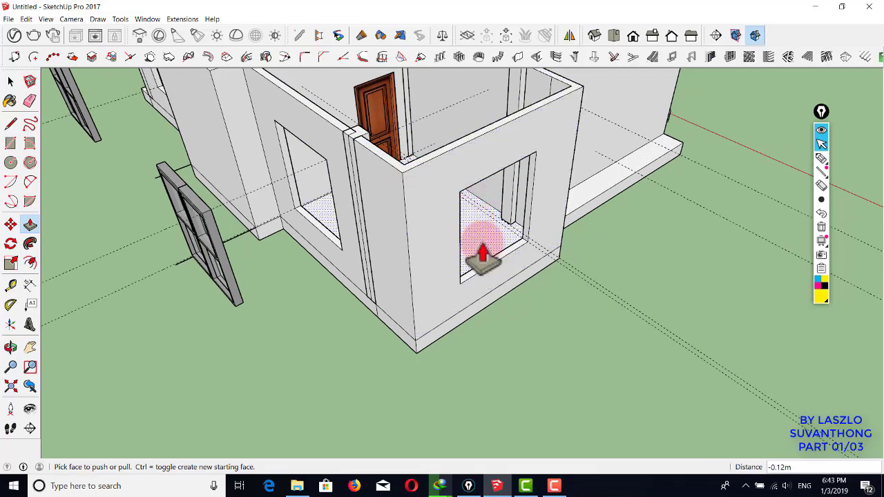
# - Draw a window-opening rectangle between the guide ends on the recessed wall next to that bay and push it through the wall
pyautogui.moveTo(503, 220); pyautogui.dragTo(451, 235, button='middle')
pyautogui.scroll(1, 451, 235)
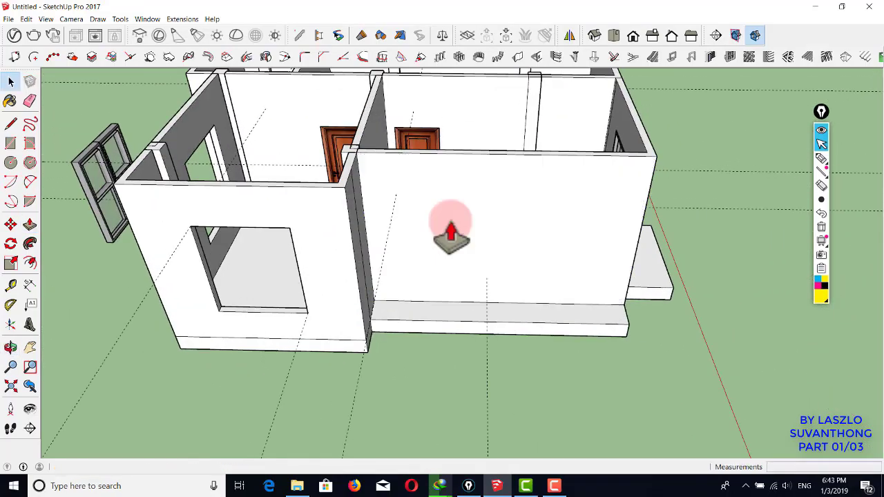
pyautogui.press('r')
pyautogui.click(396, 193)
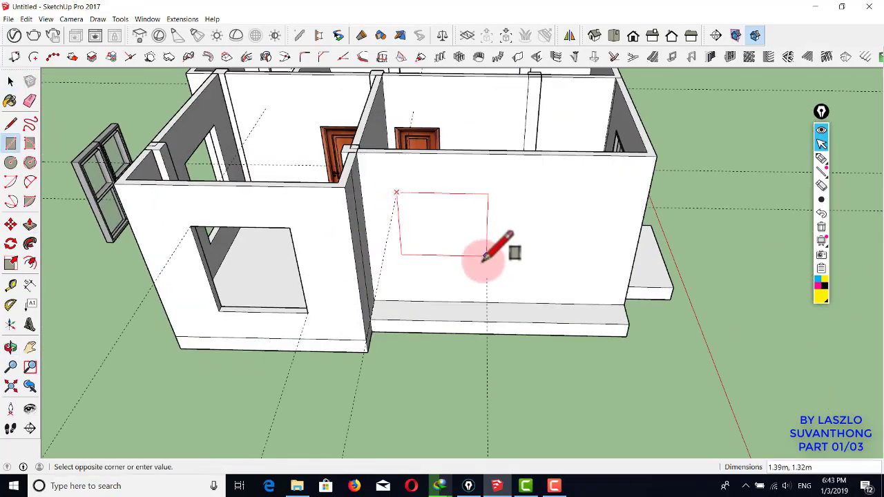
pyautogui.moveTo(487, 276); pyautogui.dragTo(434, 235, button='middle')
pyautogui.press('space')
pyautogui.scroll(2, 433, 230)
pyautogui.press('p')
pyautogui.moveTo(433, 247); pyautogui.dragTo(446, 229)
pyautogui.press('space')
# - Move the rear window nearest the two-bay side wall about 1.83 m by its upper corner into its wall opening
pyautogui.scroll(-3, 445, 225)
pyautogui.keyDown('shift'); pyautogui.moveTo(431, 185); pyautogui.dragTo(450, 203, button='middle'); pyautogui.keyUp('shift')
pyautogui.scroll(5, 435, 221)
pyautogui.click(397, 266)
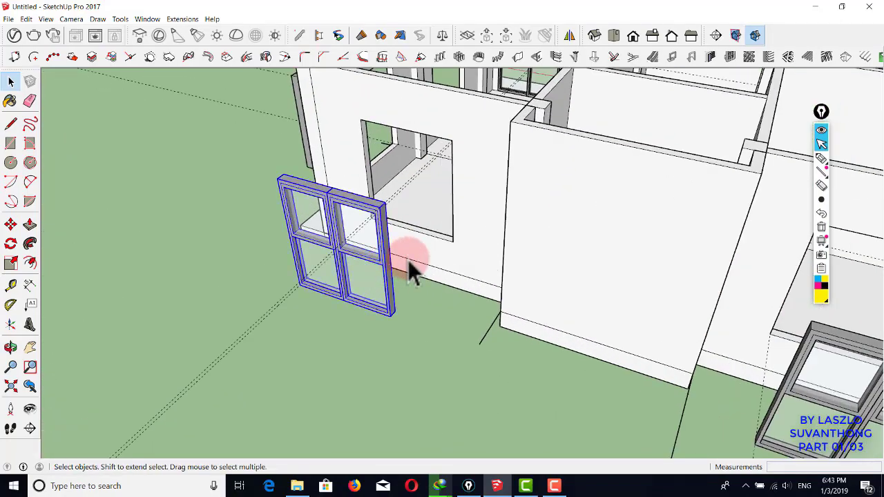
pyautogui.press('m')
pyautogui.click(380, 211)
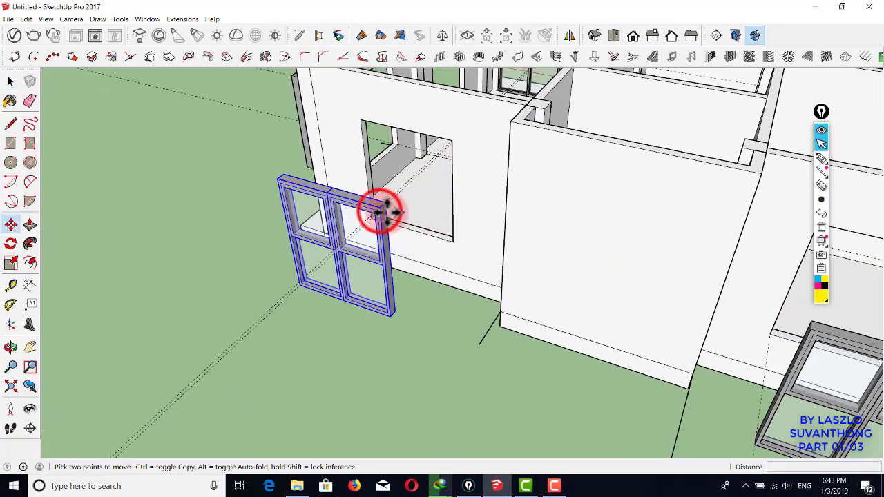
pyautogui.click(450, 142)
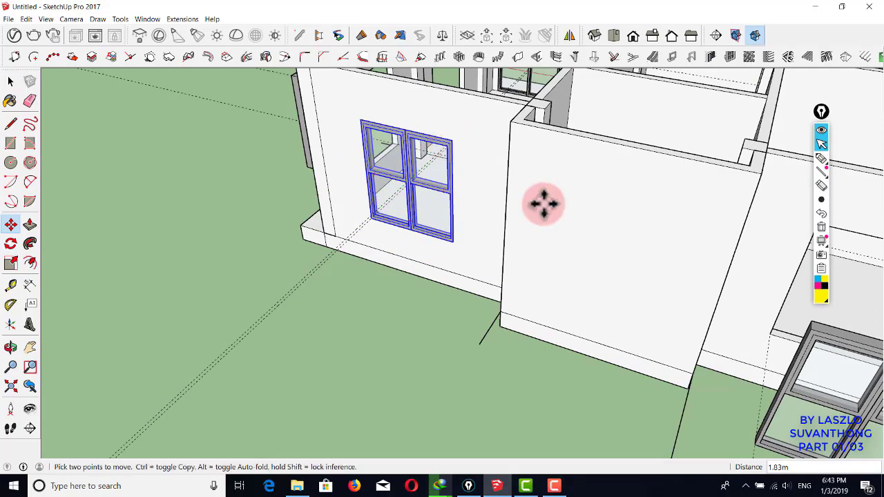
# - Move the other rear window, beyond the projecting room, by its upper corner into the matching corner of its opening
pyautogui.moveTo(629, 271); pyautogui.dragTo(582, 271, button='middle')
pyautogui.press('space')
pyautogui.click(629, 273)
pyautogui.press('m')
pyautogui.click(644, 275)
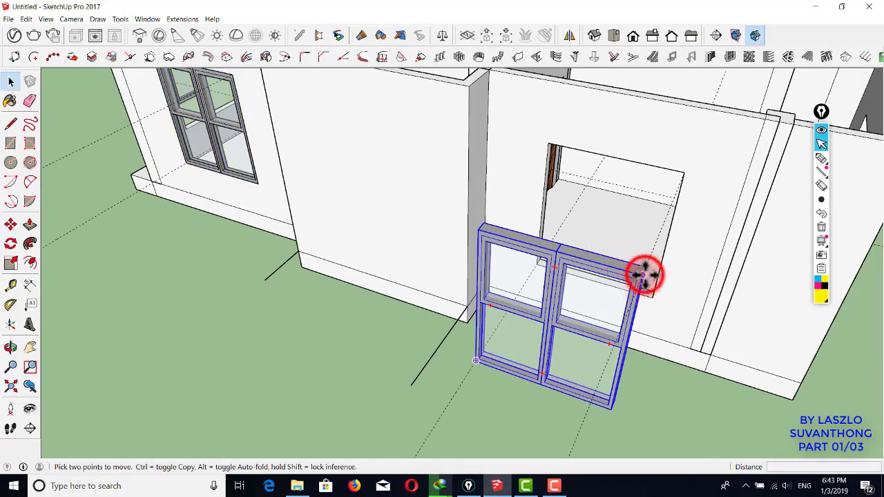
pyautogui.click(685, 174)
# - Move the side wall's window nearest the rear corner by its upper corner into that bay's opening
pyautogui.scroll(-2, 628, 228)
pyautogui.keyDown('shift'); pyautogui.moveTo(408, 172); pyautogui.dragTo(697, 242, button='middle'); pyautogui.keyUp('shift')
pyautogui.scroll(3, 438, 227)
pyautogui.press('space')
pyautogui.click(442, 232)
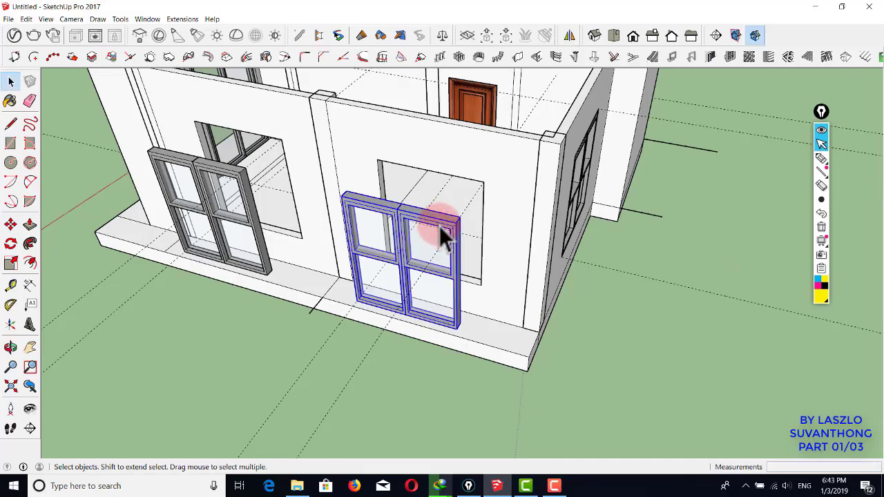
pyautogui.press('m')
pyautogui.click(456, 223)
pyautogui.click(480, 183)
pyautogui.scroll(-2, 387, 204)
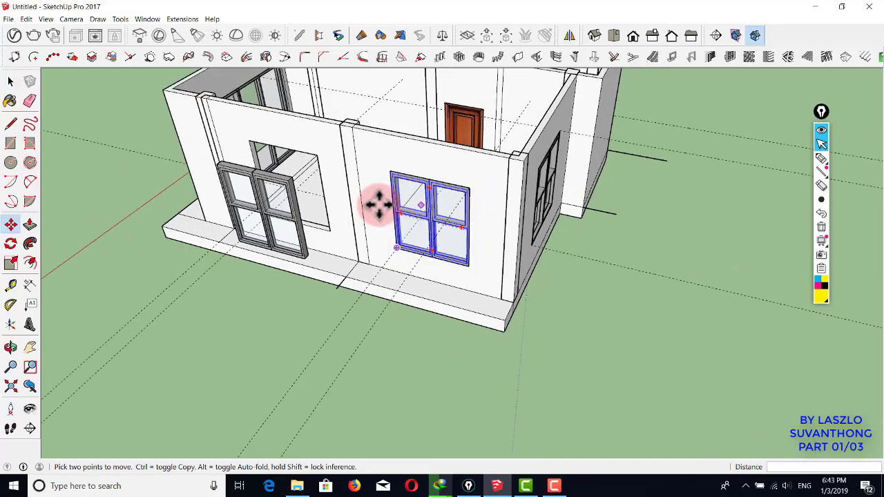
# - Move the window in front of the side wall's first bay into its opening and align its upper corner
pyautogui.moveTo(379, 204); pyautogui.dragTo(405, 228, button='middle')
pyautogui.scroll(2, 415, 228)
pyautogui.press('space')
pyautogui.click(422, 221)
pyautogui.press('m')
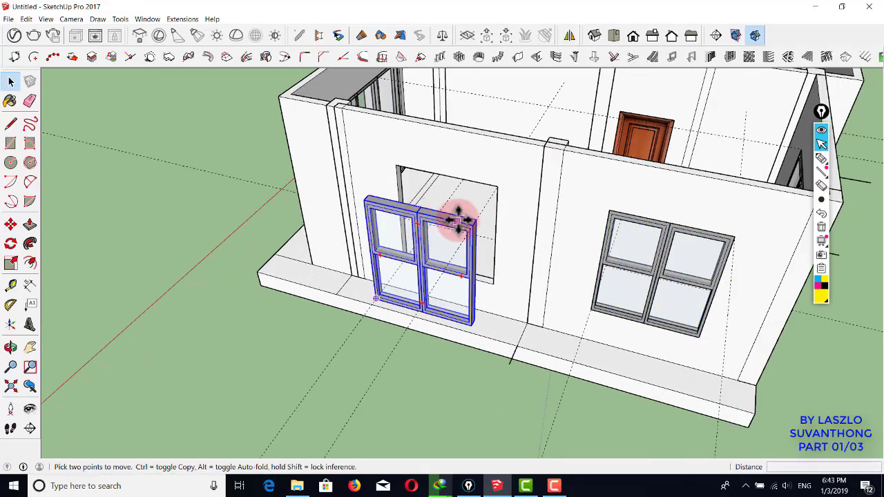
pyautogui.click(467, 225)
pyautogui.click(503, 188)
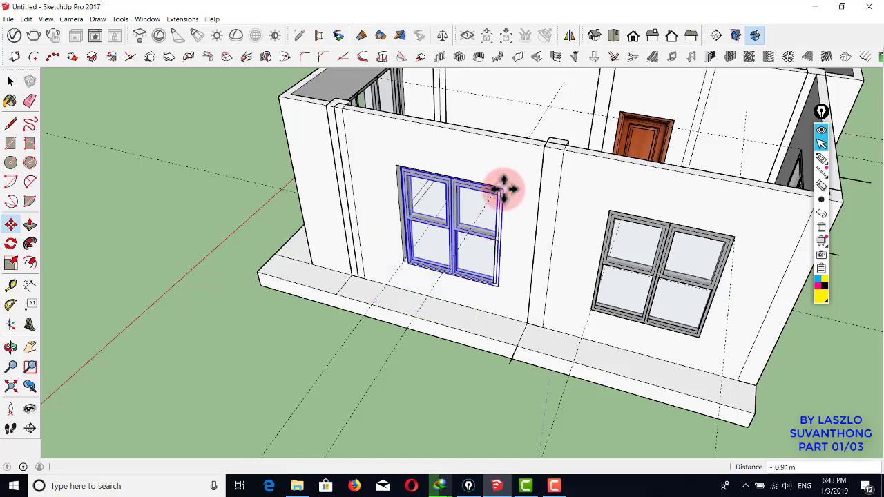
pyautogui.scroll(2, 503, 190)
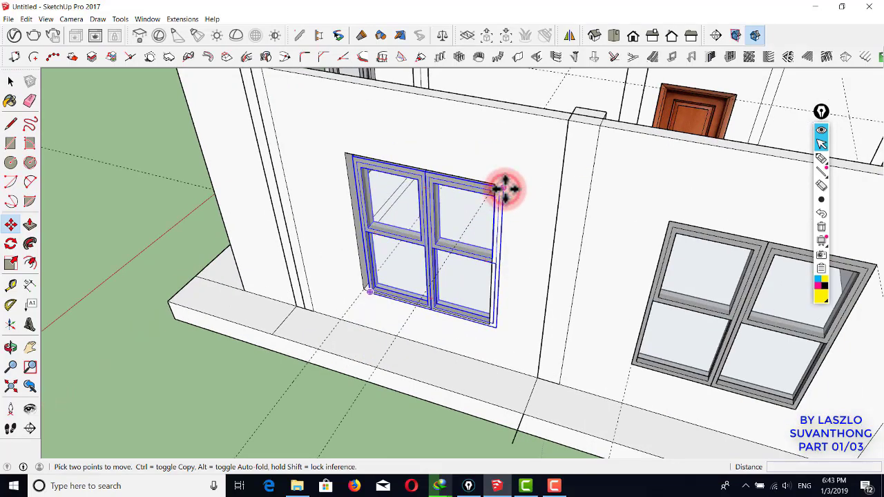
pyautogui.click(505, 188)
# - Copy the fitted side window across the house into the opening of the opposite side wall's rear-corner bay
pyautogui.scroll(-2, 493, 183)
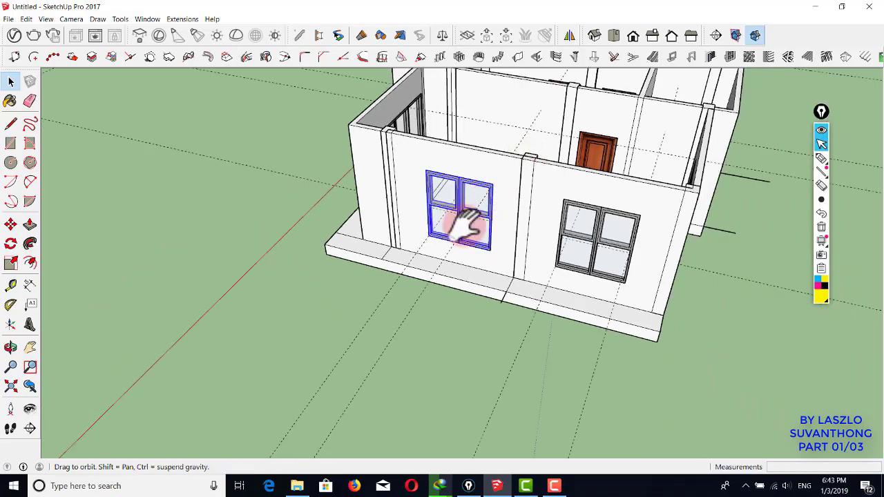
pyautogui.moveTo(465, 226); pyautogui.dragTo(311, 221, button='middle')
pyautogui.moveTo(606, 216); pyautogui.dragTo(321, 159, button='middle')
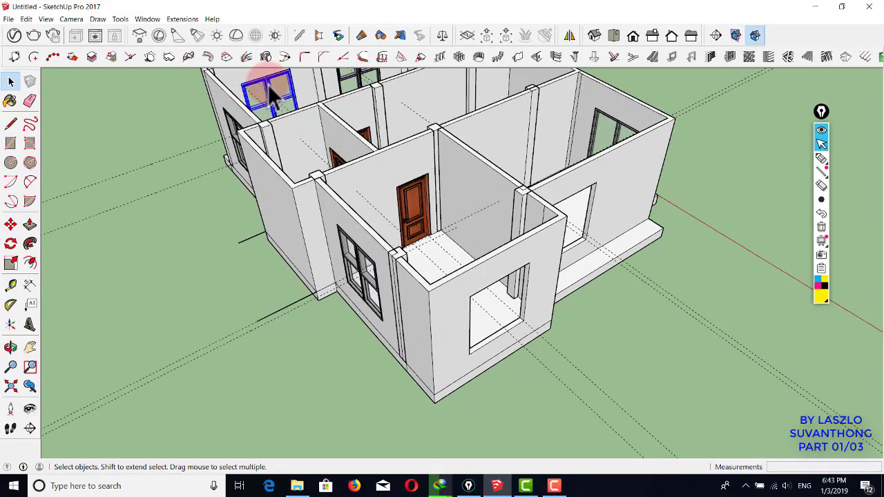
pyautogui.press('m')
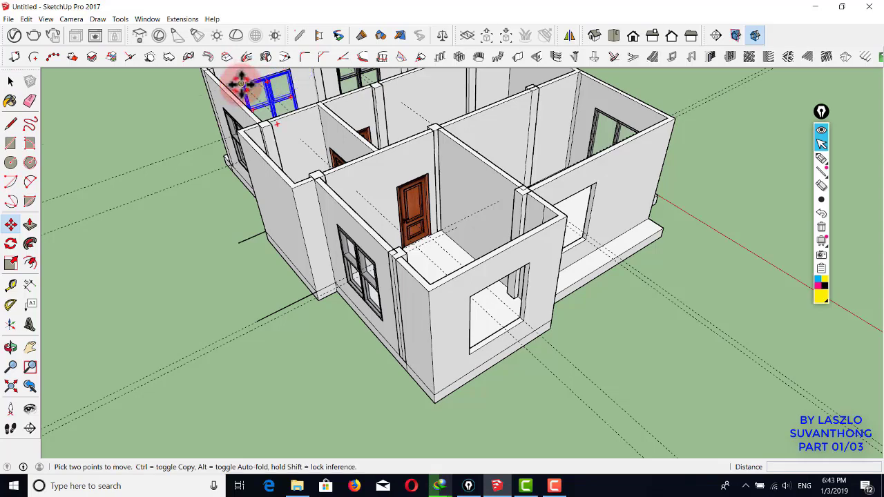
pyautogui.click(241, 84)
pyautogui.press('ctrl')
pyautogui.scroll(3, 492, 309)
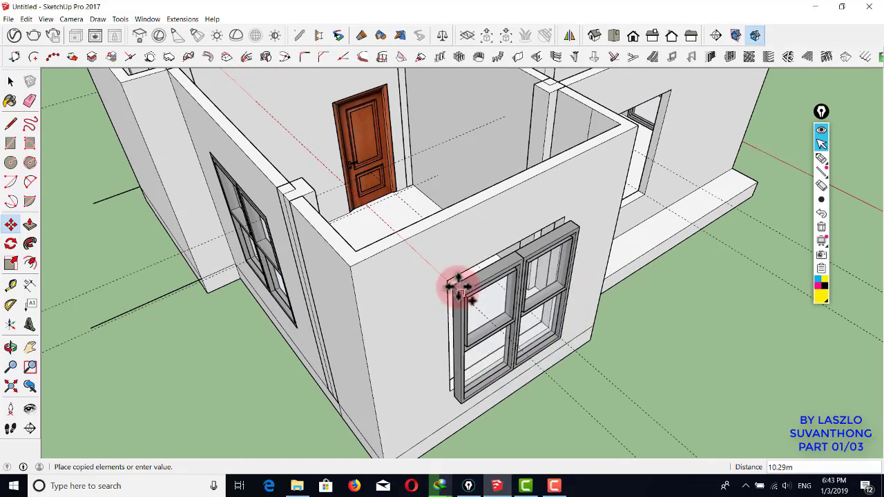
pyautogui.click(446, 286)
# - Place window copies in the openings of the projecting room's outer wall and the recessed wall next to it
pyautogui.press('ctrl')
pyautogui.click(446, 280)
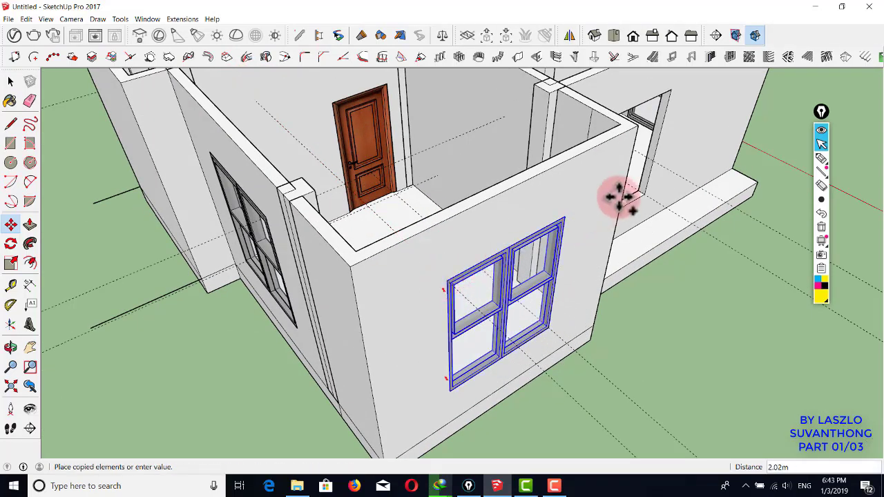
pyautogui.moveTo(617, 198); pyautogui.dragTo(444, 158, button='middle')
pyautogui.click(365, 133)
pyautogui.press('space')
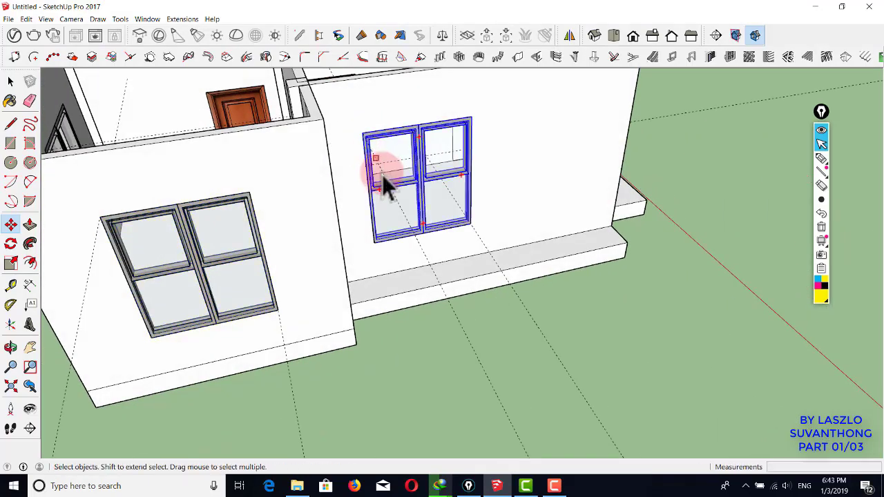
# - Flip the window in the projecting room's wall along the group's green axis
pyautogui.moveTo(385, 177); pyautogui.dragTo(419, 205, button='middle')
pyautogui.rightClick(346, 249)
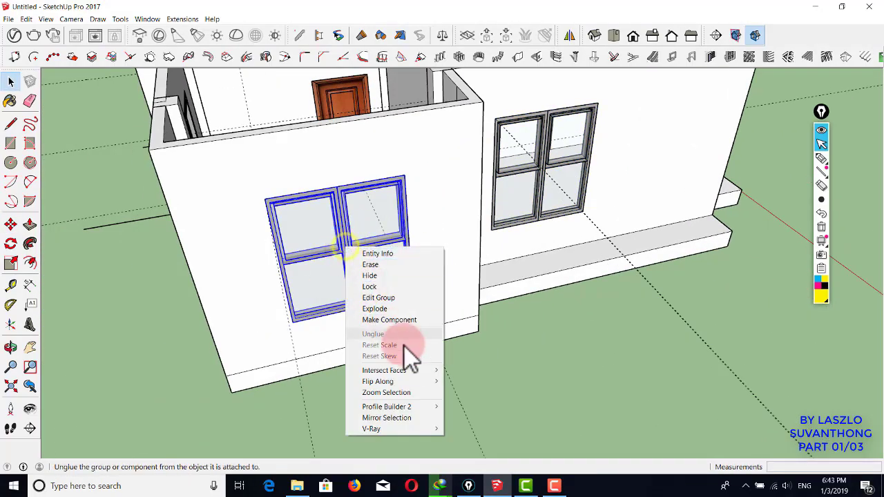
pyautogui.moveTo(410, 385)
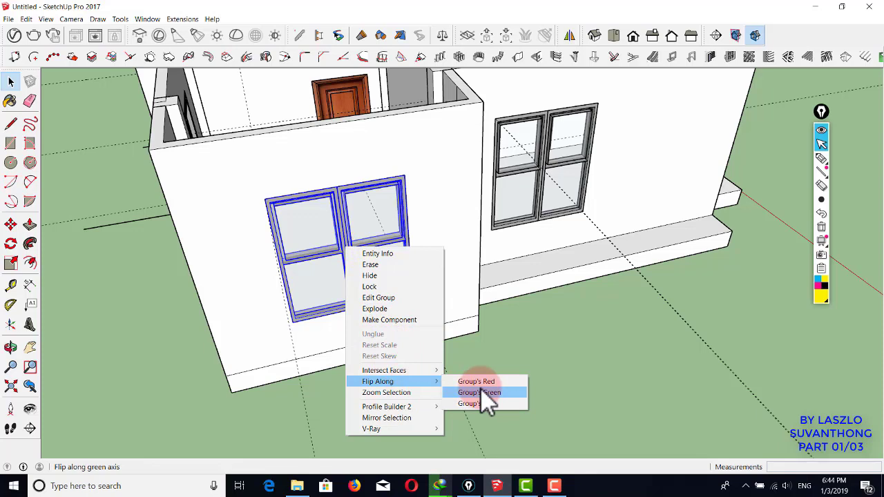
pyautogui.click(480, 391)
# - Flip the recessed wall's window along the group's red axis and along its green axis
pyautogui.rightClick(541, 166)
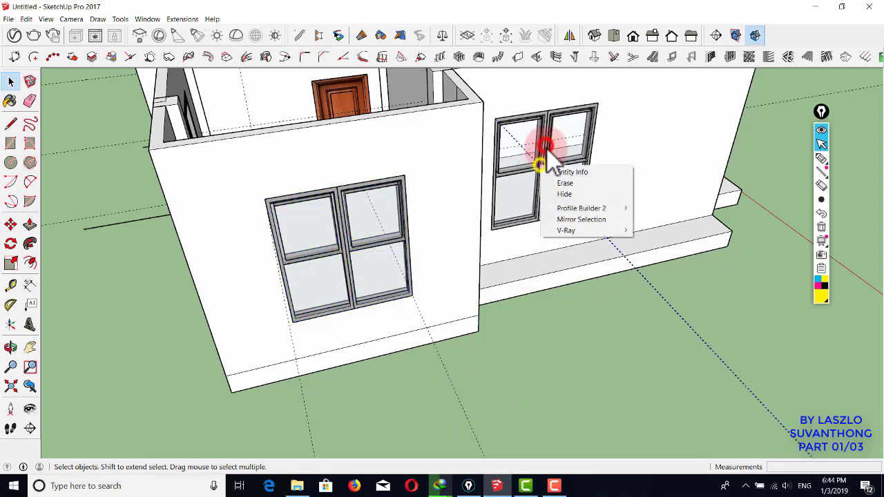
pyautogui.click(541, 145)
pyautogui.rightClick(541, 144)
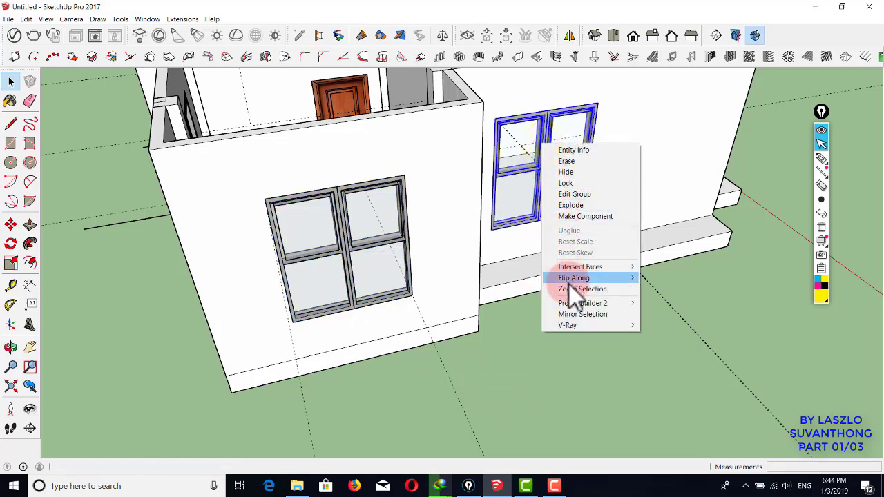
pyautogui.moveTo(568, 279)
pyautogui.click(671, 278)
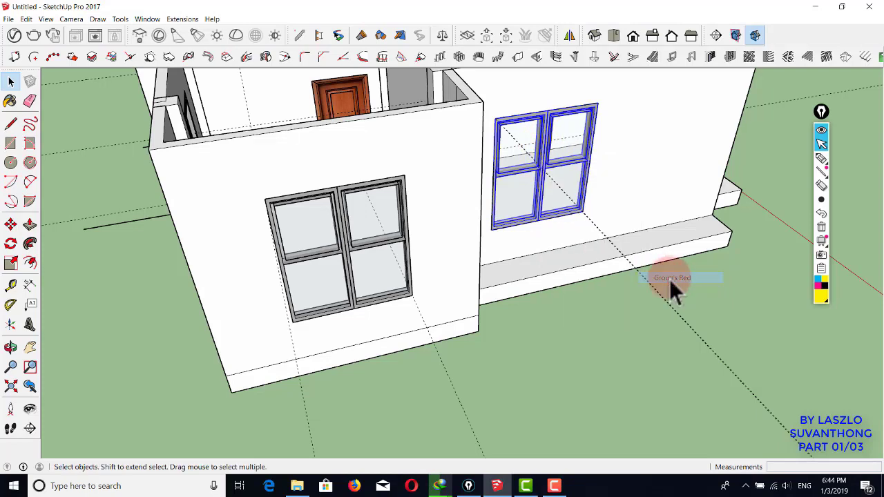
pyautogui.rightClick(544, 132)
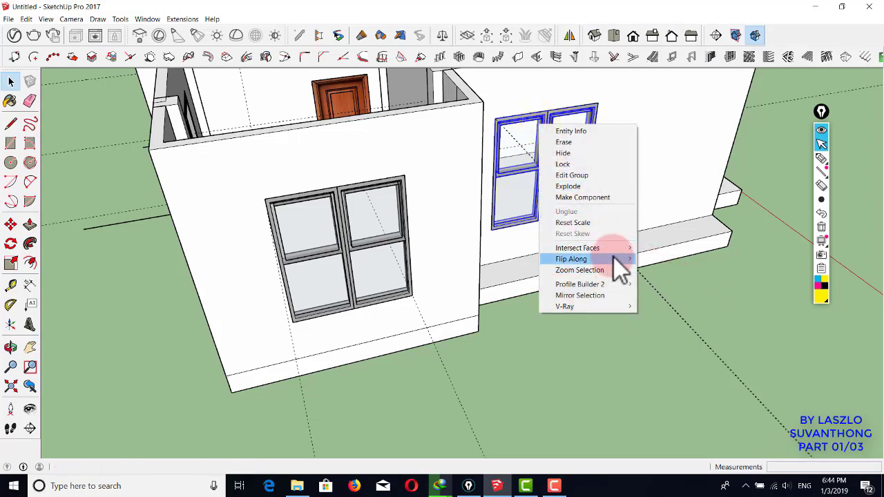
pyautogui.moveTo(614, 260)
pyautogui.click(674, 271)
# - Flip the projecting room's window along its green axis once more
pyautogui.rightClick(347, 242)
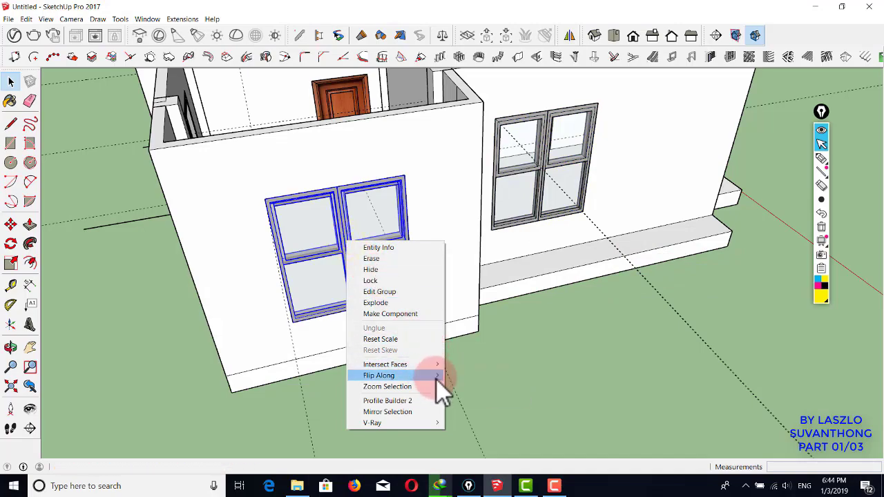
pyautogui.moveTo(445, 379)
pyautogui.click(479, 388)
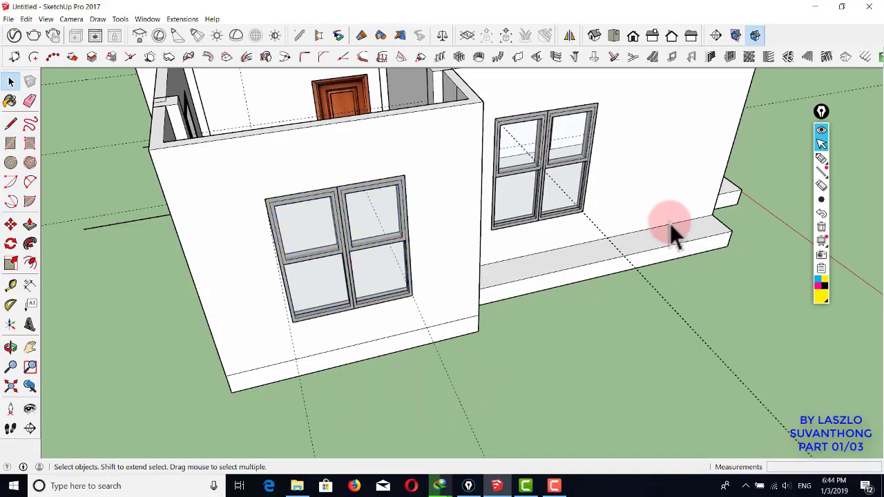
# - Move the wooden staircase by its lower front corner from the loose components over to the first house
pyautogui.moveTo(515, 196); pyautogui.dragTo(381, 186, button='middle')
pyautogui.scroll(-4, 383, 186)
pyautogui.moveTo(553, 180); pyautogui.dragTo(476, 267, button='middle')
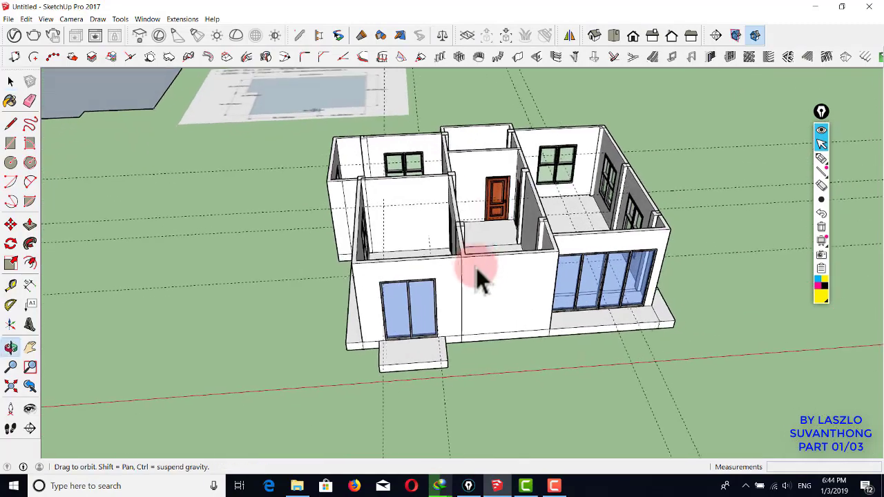
pyautogui.moveTo(523, 223); pyautogui.dragTo(394, 224, button='middle')
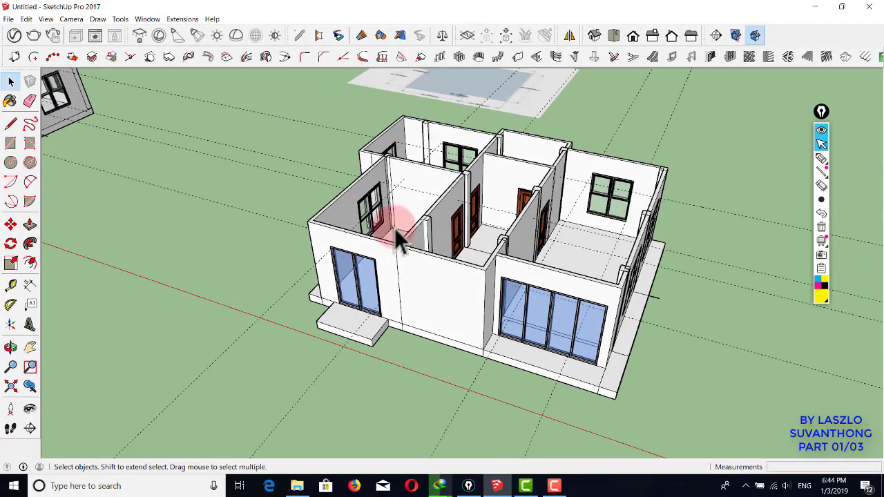
pyautogui.scroll(-2, 379, 186)
pyautogui.keyDown('shift'); pyautogui.moveTo(316, 203); pyautogui.dragTo(614, 252, button='middle'); pyautogui.keyUp('shift')
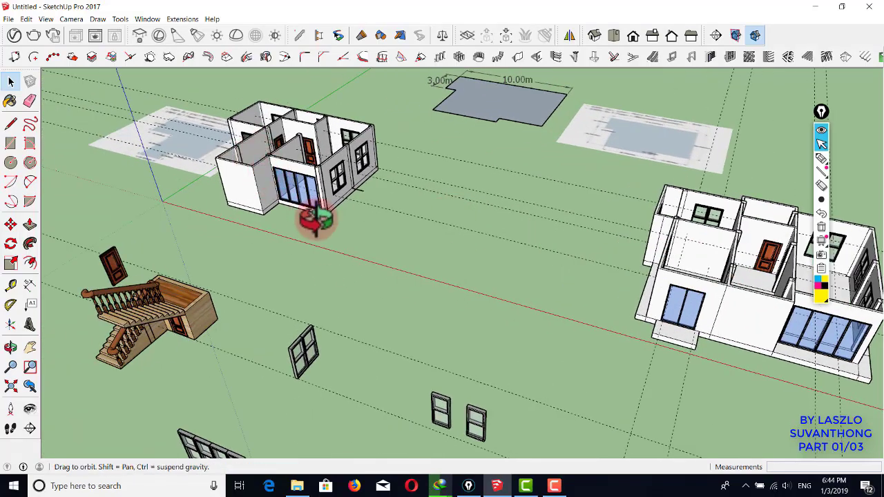
pyautogui.moveTo(315, 219); pyautogui.dragTo(328, 322, button='middle')
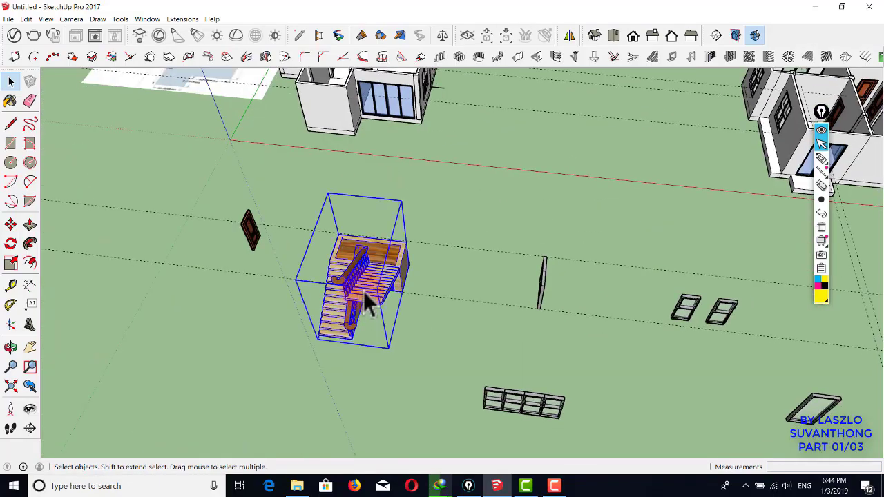
pyautogui.moveTo(366, 301); pyautogui.dragTo(365, 251, button='middle')
pyautogui.press('m')
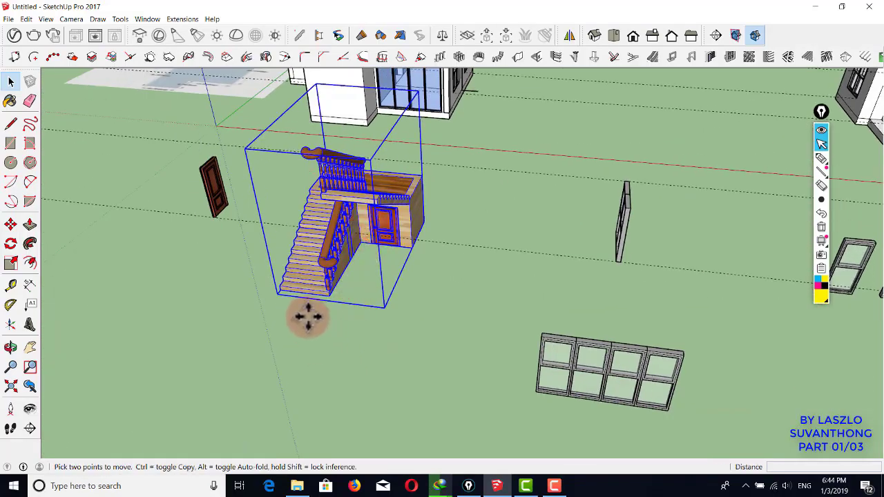
pyautogui.click(332, 298)
pyautogui.keyDown('shift'); pyautogui.moveTo(414, 198); pyautogui.dragTo(448, 324, button='middle'); pyautogui.keyUp('shift')
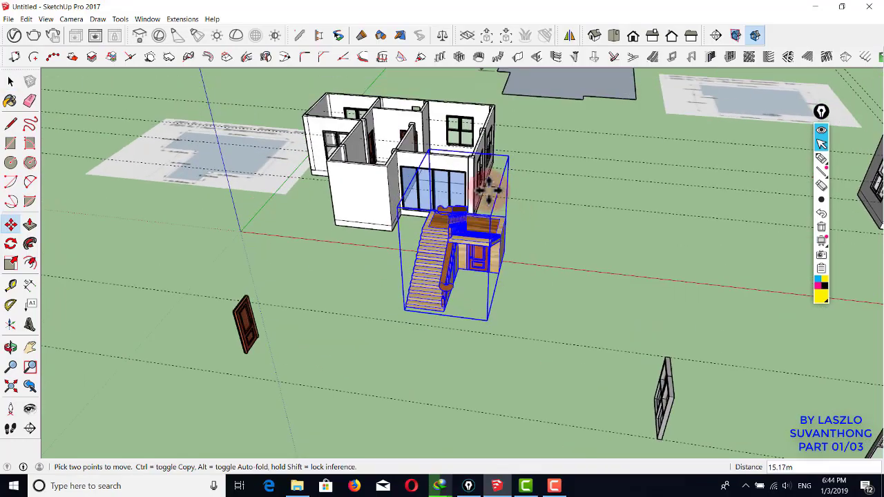
# - Seat the staircase on the wall tops of the first house's projecting stair room, at its outer corner
pyautogui.moveTo(493, 185); pyautogui.dragTo(362, 131, button='middle')
pyautogui.scroll(3, 375, 107)
pyautogui.scroll(5, 374, 107)
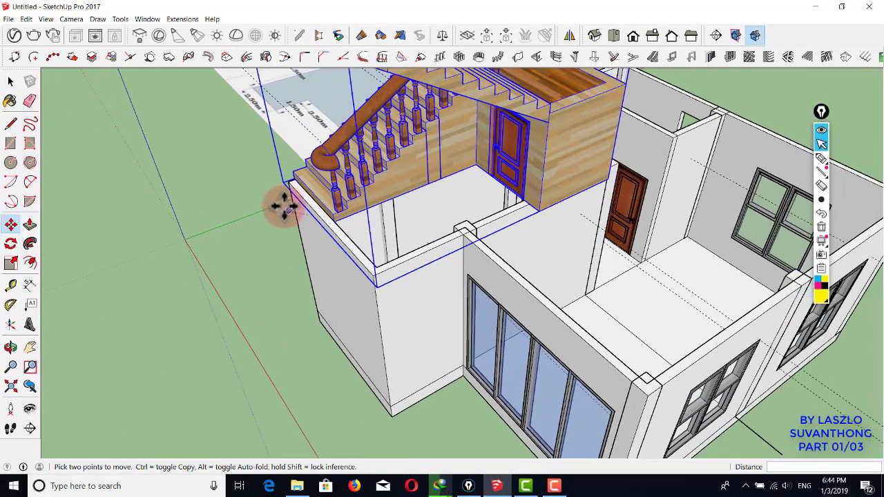
pyautogui.moveTo(283, 206); pyautogui.dragTo(414, 219, button='middle')
pyautogui.scroll(3, 388, 243)
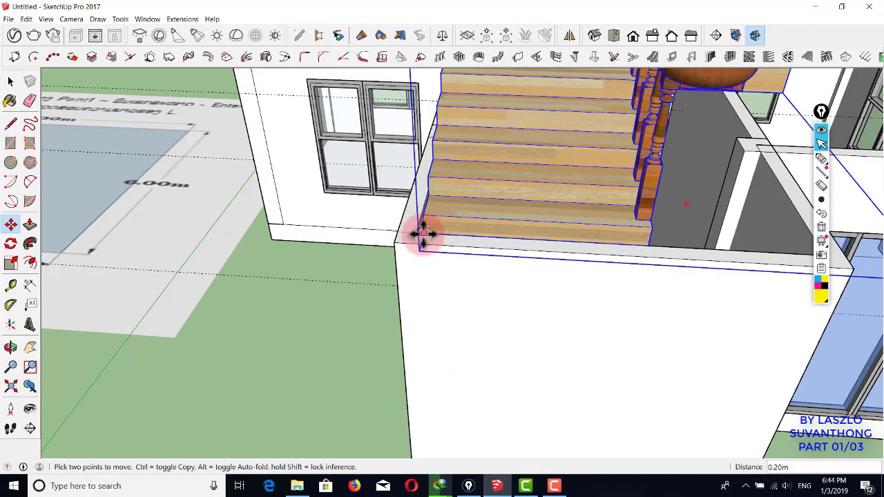
pyautogui.click(420, 234)
pyautogui.moveTo(421, 234); pyautogui.dragTo(417, 216, button='middle')
pyautogui.press('space')
# - Lower the staircase 3.00 m from the wall tops onto the first house's floor
pyautogui.press('m')
pyautogui.click(443, 207)
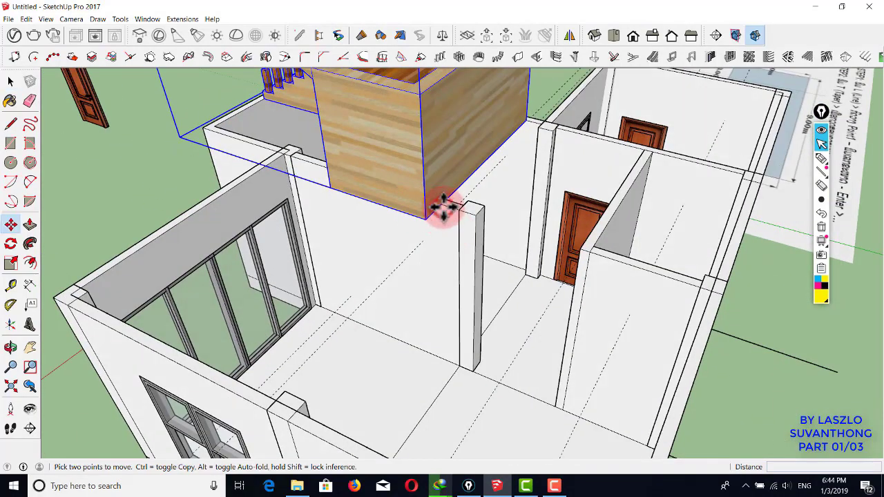
pyautogui.click(445, 359)
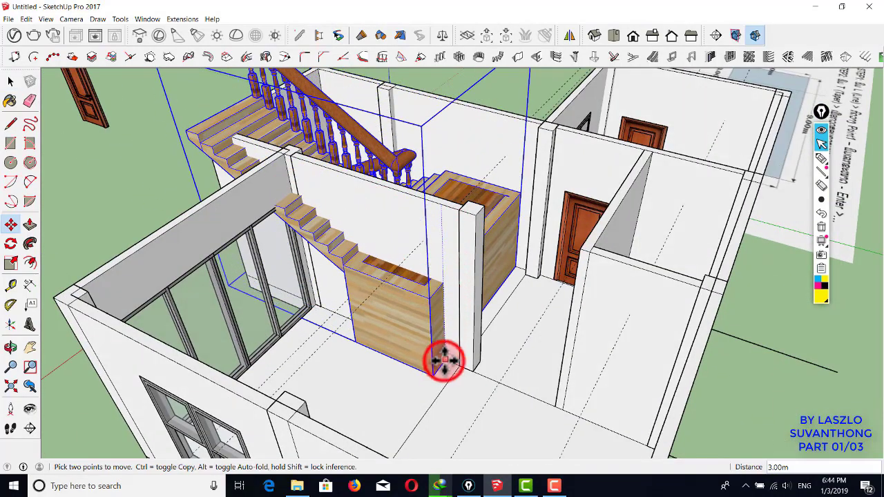
pyautogui.press('space')
# - Flip the staircase along the group's green axis so its first steps face the hall
pyautogui.rightClick(432, 347)
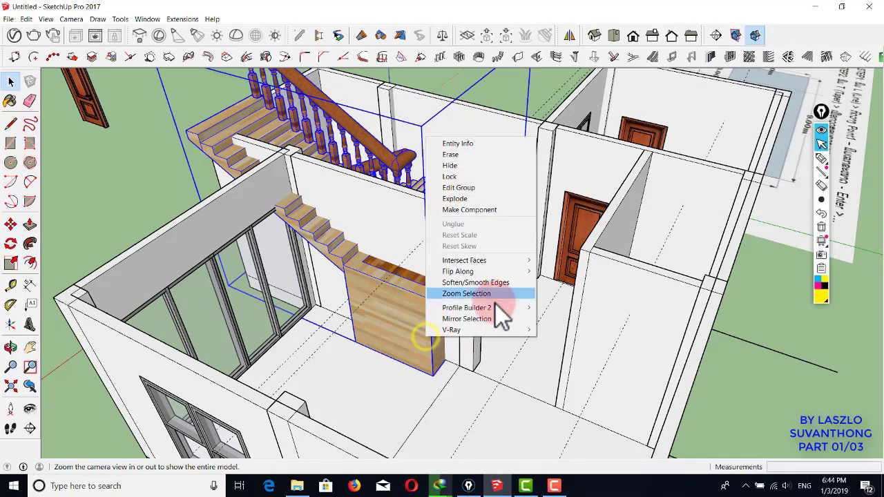
pyautogui.moveTo(509, 272)
pyautogui.click(584, 284)
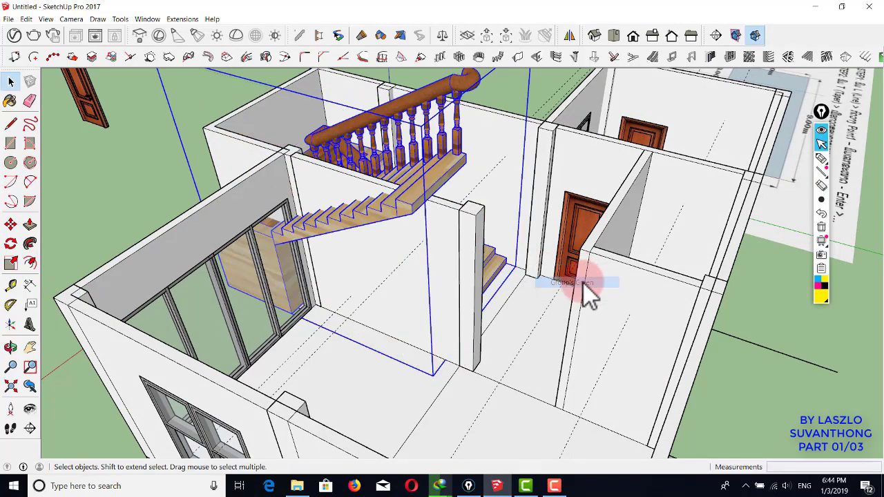
pyautogui.moveTo(392, 233); pyautogui.dragTo(344, 256, button='middle')
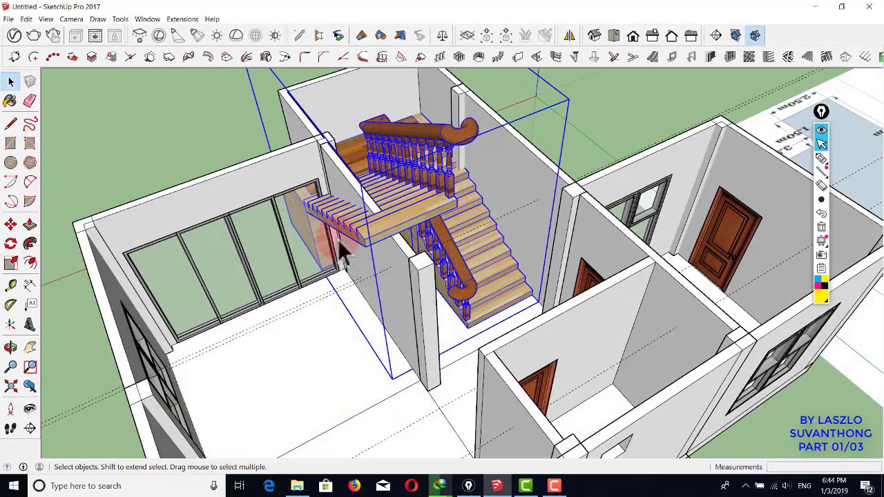
# - Scale the staircase along its red axis to about 0.87 to fit it beside the stair room's inner wall
pyautogui.press('s')
pyautogui.scroll(1, 326, 214)
pyautogui.click(315, 205)
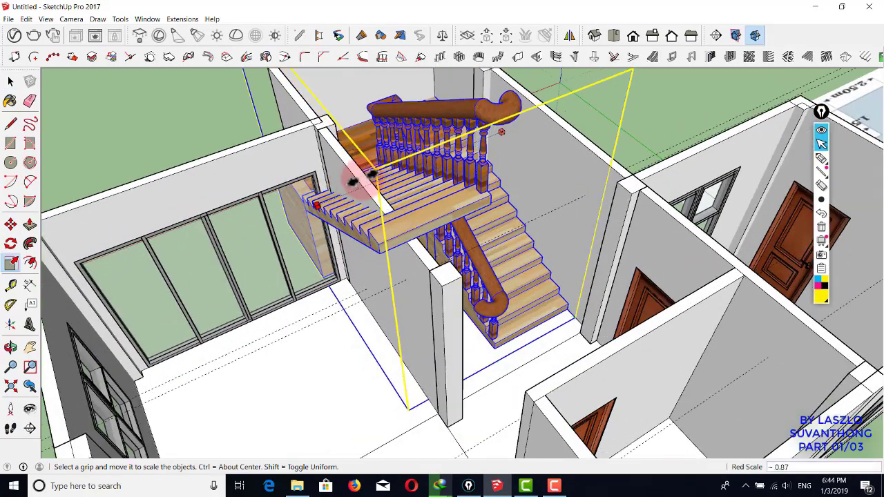
pyautogui.click(366, 173)
pyautogui.press('space')
# - Move the staircase 0.15 m inward so it no longer protrudes through the stair room's outer wall
pyautogui.moveTo(405, 187); pyautogui.dragTo(499, 188, button='middle')
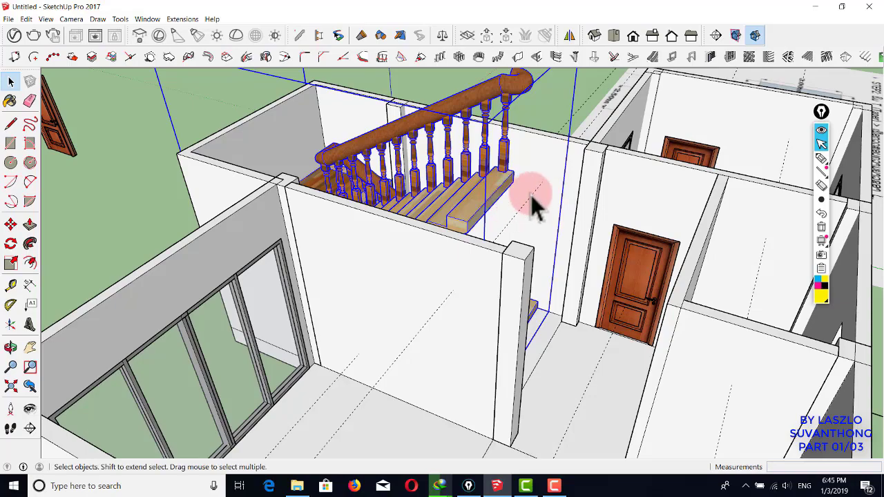
pyautogui.scroll(2, 528, 201)
pyautogui.scroll(-2, 477, 204)
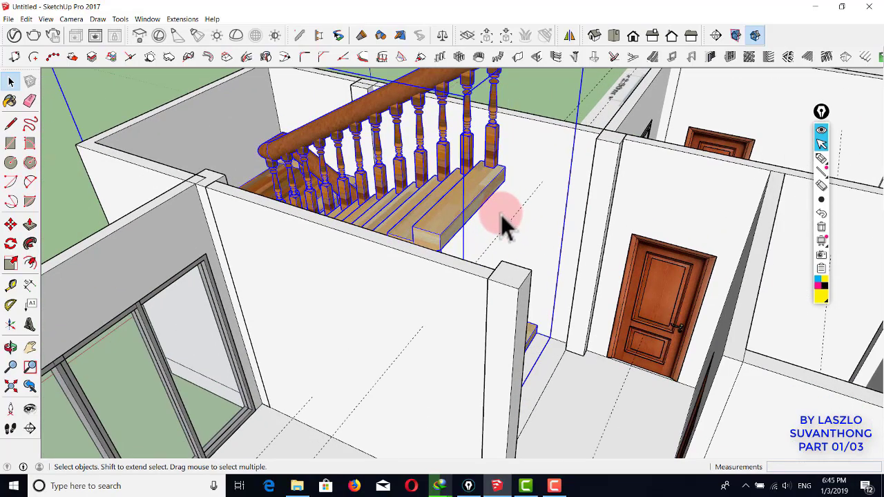
pyautogui.moveTo(499, 227); pyautogui.dragTo(591, 283, button='middle')
pyautogui.scroll(-2, 464, 249)
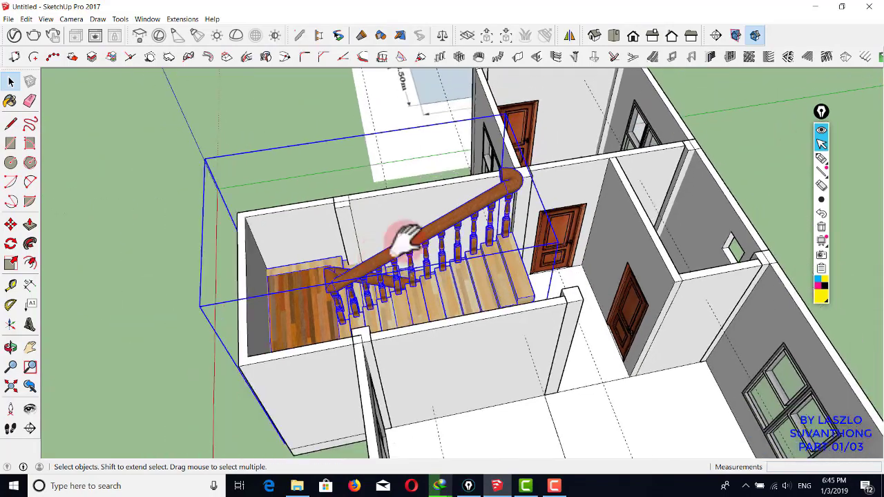
pyautogui.moveTo(405, 237); pyautogui.dragTo(504, 225, button='middle')
pyautogui.scroll(2, 469, 366)
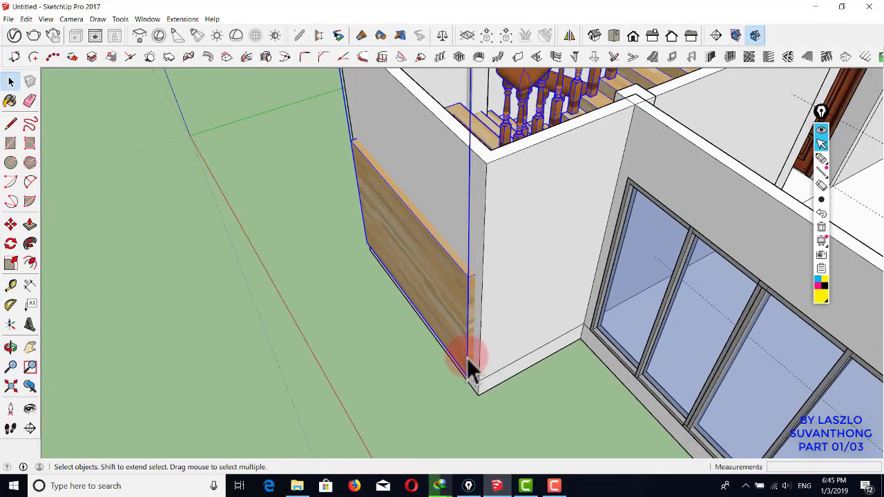
pyautogui.press('m')
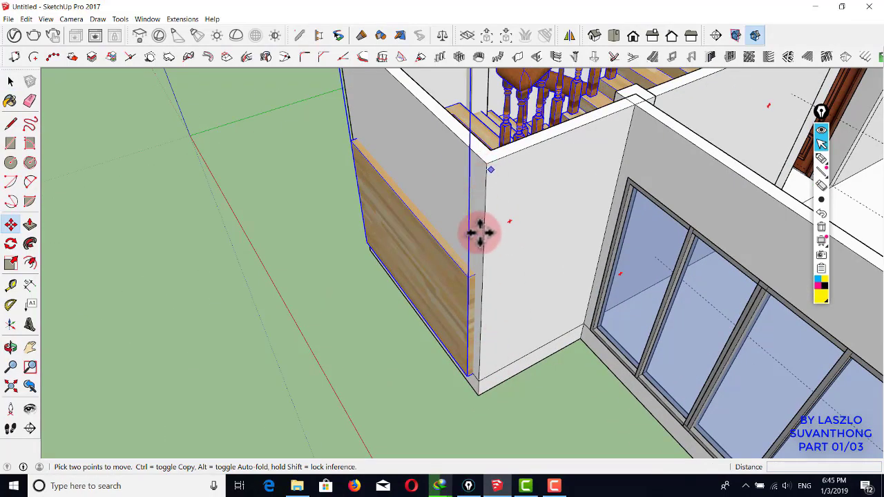
pyautogui.click(491, 375)
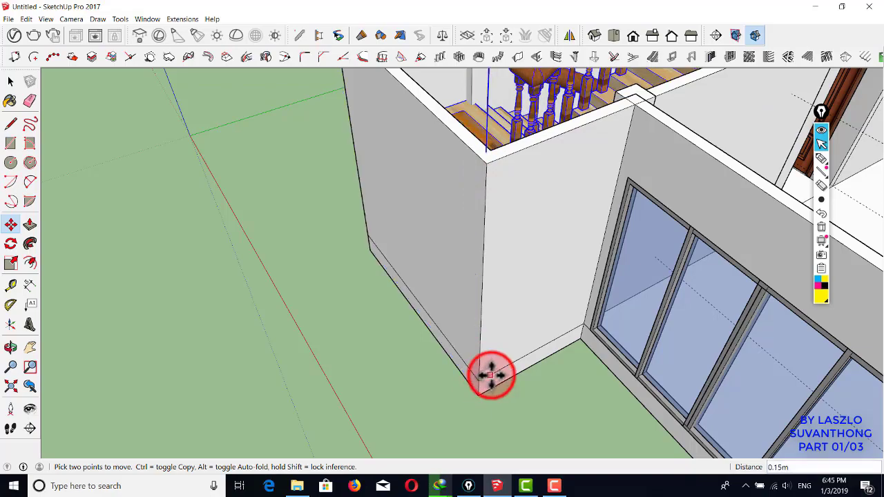
pyautogui.press('space')
# - Draw a 1.00 m line along the second house's hall floor edge, starting from the stair room corner beside the column
pyautogui.scroll(-1, 503, 340)
pyautogui.keyDown('shift'); pyautogui.moveTo(487, 279); pyautogui.dragTo(518, 224, button='middle'); pyautogui.keyUp('shift')
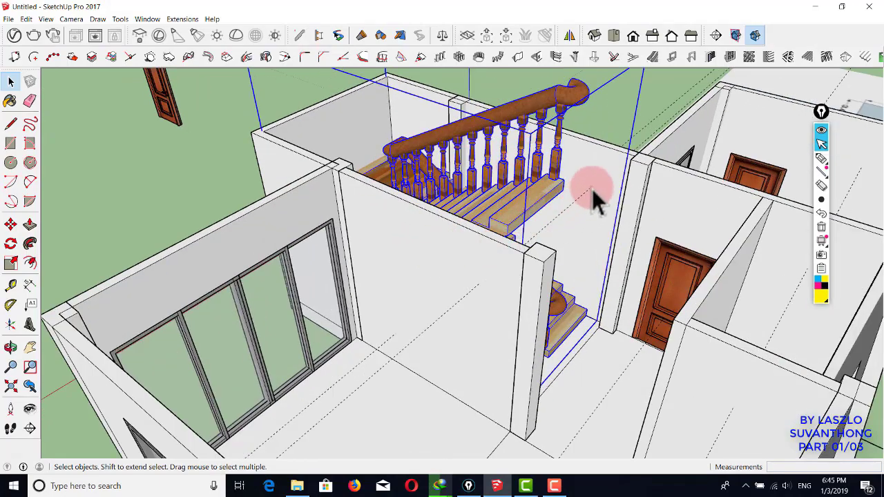
pyautogui.scroll(-10, 480, 195)
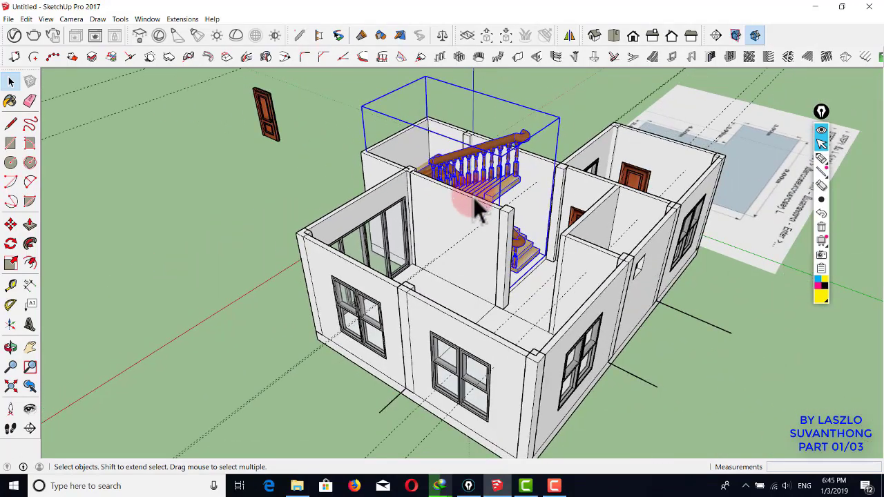
pyautogui.keyDown('shift'); pyautogui.moveTo(474, 203); pyautogui.dragTo(620, 90, button='middle'); pyautogui.keyUp('shift')
pyautogui.scroll(5, 368, 275)
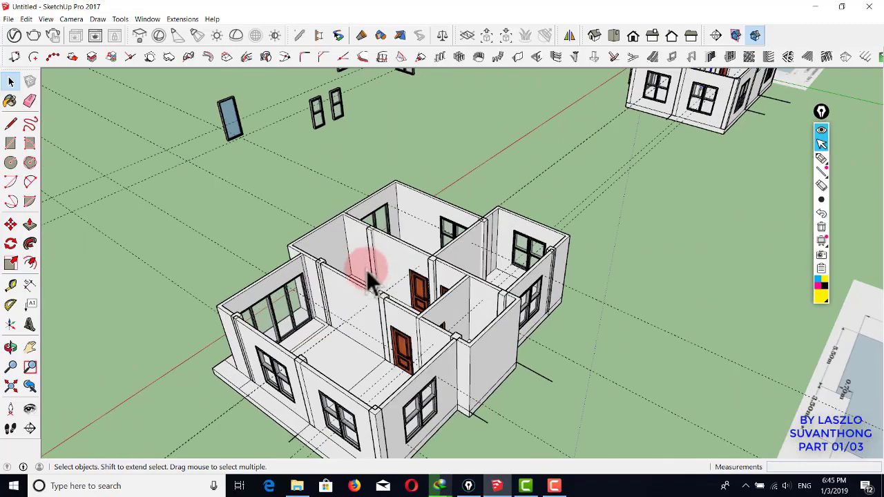
pyautogui.moveTo(385, 286); pyautogui.dragTo(322, 349, button='middle')
pyautogui.scroll(4, 382, 323)
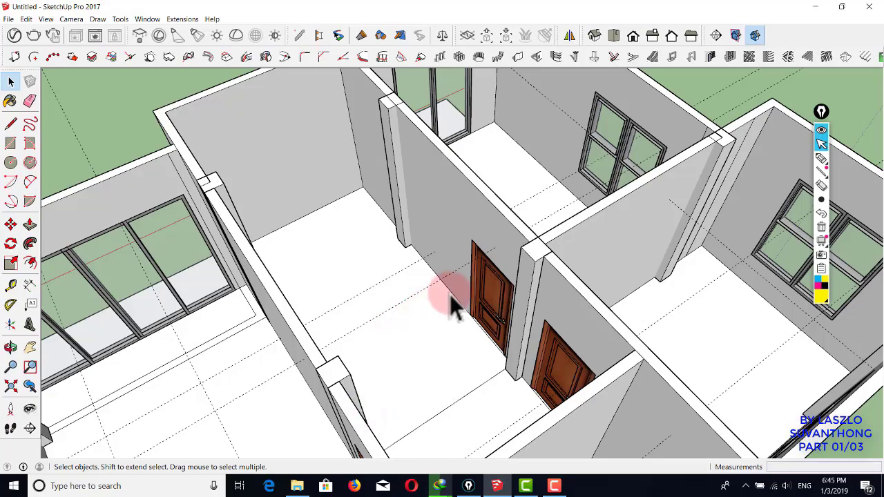
pyautogui.press('l')
pyautogui.scroll(6, 453, 303)
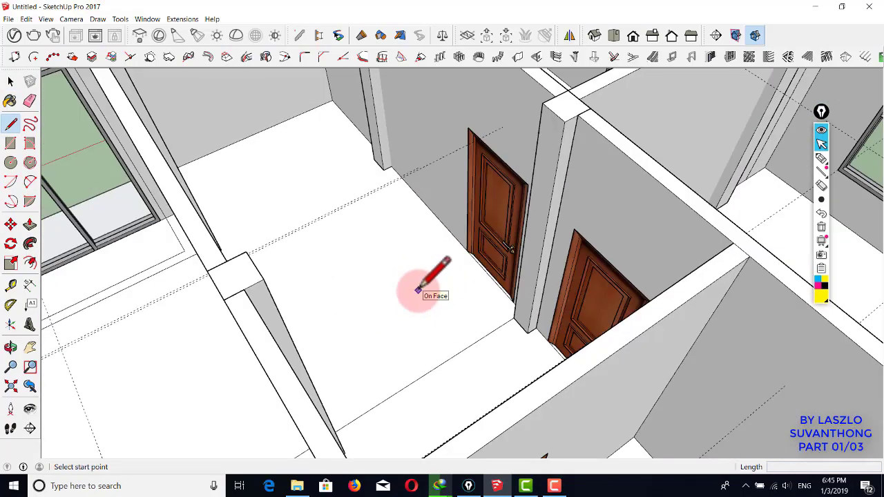
pyautogui.scroll(-4, 419, 291)
pyautogui.moveTo(395, 355); pyautogui.dragTo(228, 366, button='middle')
pyautogui.scroll(4, 344, 302)
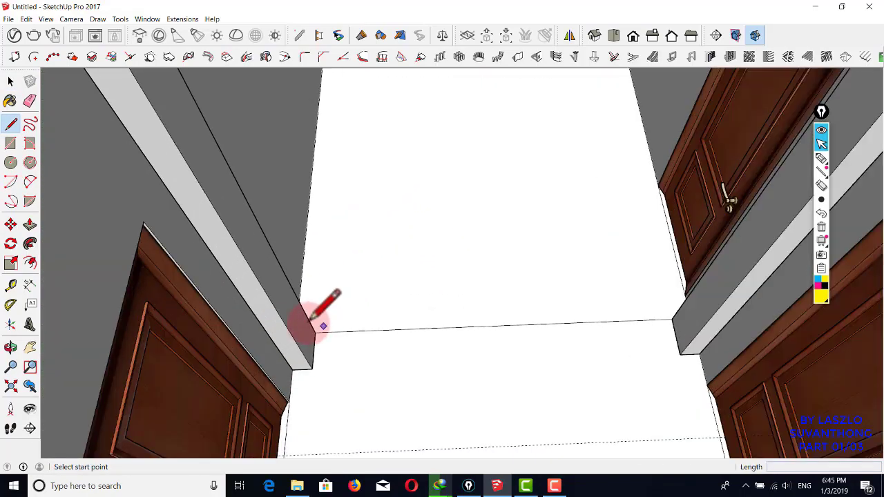
pyautogui.moveTo(366, 322); pyautogui.dragTo(214, 352, button='middle')
pyautogui.moveTo(367, 257); pyautogui.dragTo(269, 235, button='middle')
pyautogui.scroll(3, 350, 148)
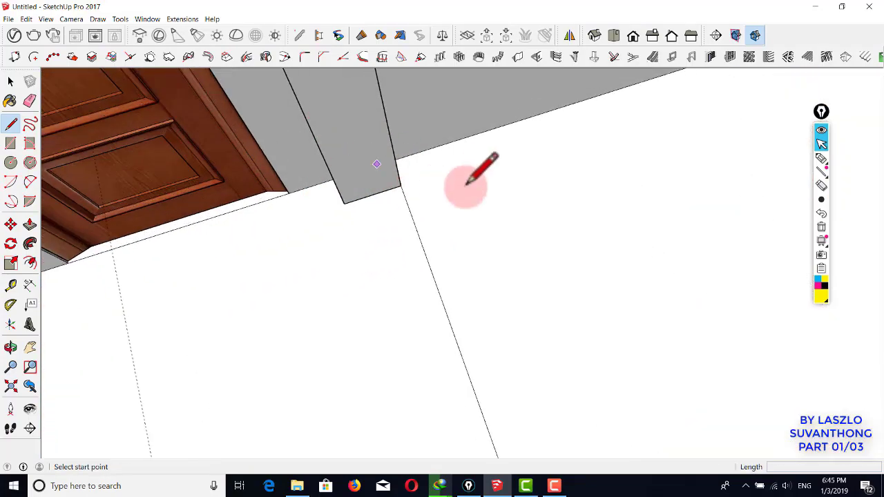
pyautogui.moveTo(467, 181); pyautogui.dragTo(414, 155, button='middle')
pyautogui.click(461, 150)
pyautogui.scroll(-3, 414, 276)
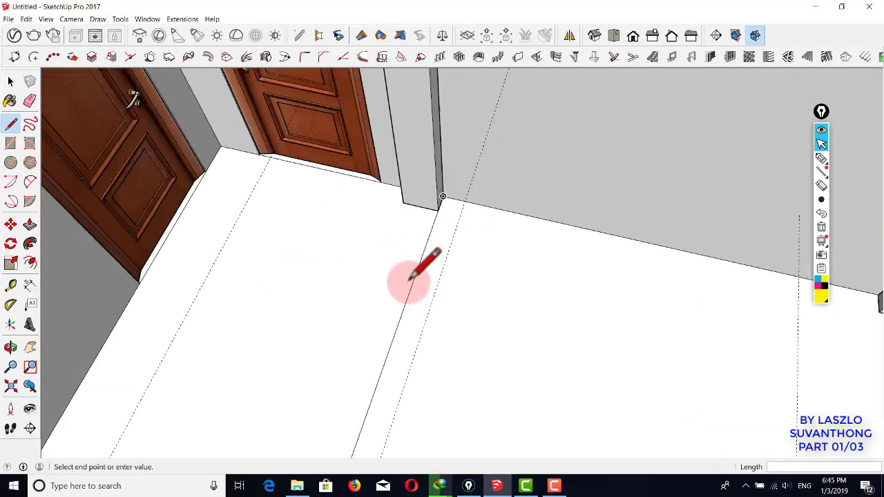
pyautogui.scroll(1, 399, 318)
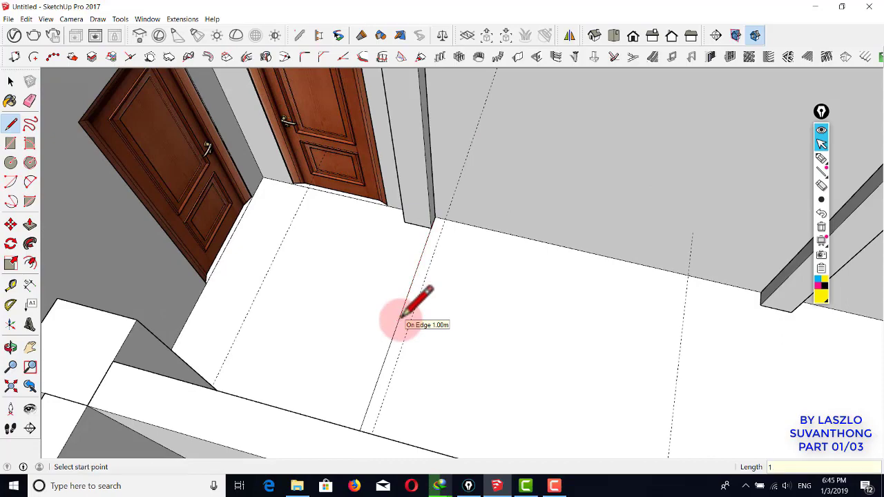
# - Draw a 1.2 m line from the 1.00 m point into the stair room and close it to the side wall, outlining a landing
pyautogui.click(400, 318)
pyautogui.moveTo(484, 351); pyautogui.dragTo(625, 245, button='middle')
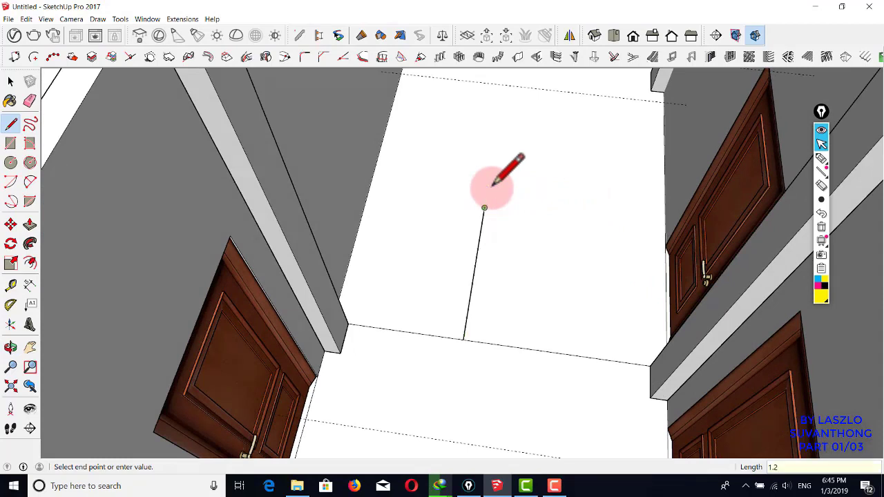
pyautogui.click(662, 228)
pyautogui.press('space')
# - Push the stair room floor around the landing down 0.30 m to cut the stairwell opening through the slab
pyautogui.click(608, 248)
pyautogui.scroll(-2, 539, 253)
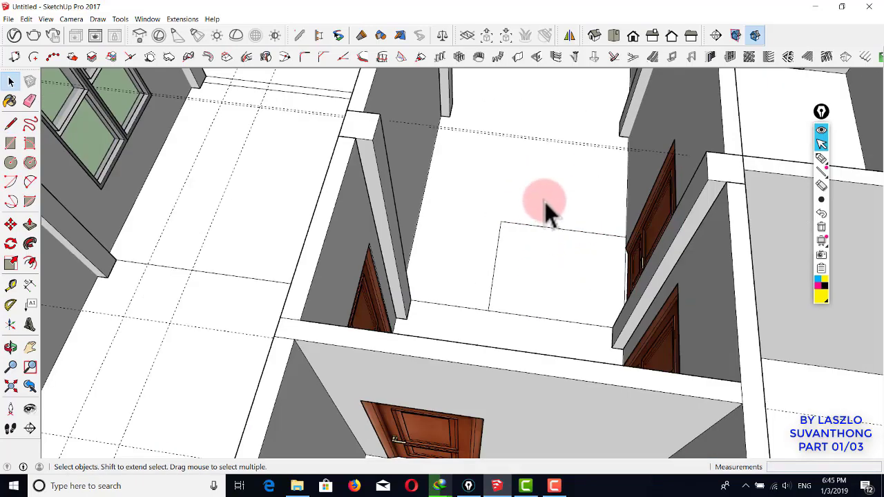
pyautogui.keyDown('shift'); pyautogui.moveTo(544, 204); pyautogui.dragTo(517, 230, button='middle'); pyautogui.keyUp('shift')
pyautogui.click(518, 230)
pyautogui.press('p')
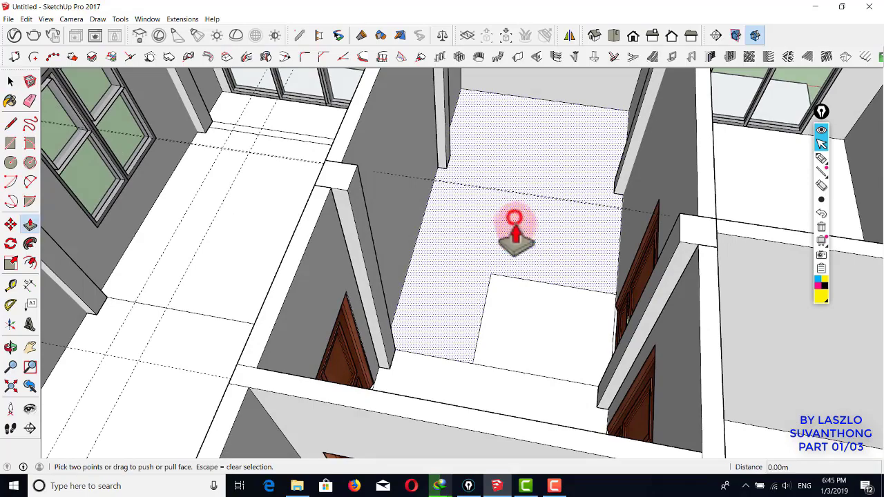
pyautogui.click(507, 233)
pyautogui.click(471, 261)
pyautogui.scroll(-5, 472, 261)
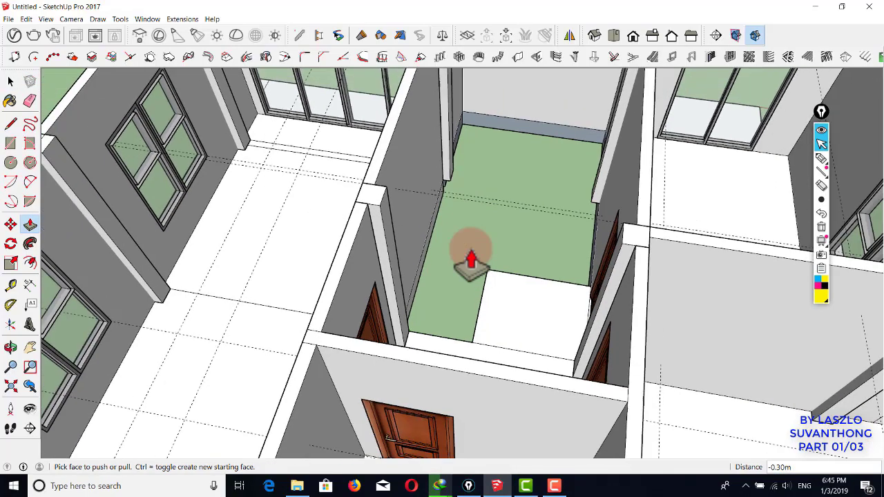
# - Delete the leftover construction guide lines around the two houses
pyautogui.press('space')
pyautogui.moveTo(474, 253); pyautogui.dragTo(506, 259, button='middle')
pyautogui.scroll(-8, 505, 228)
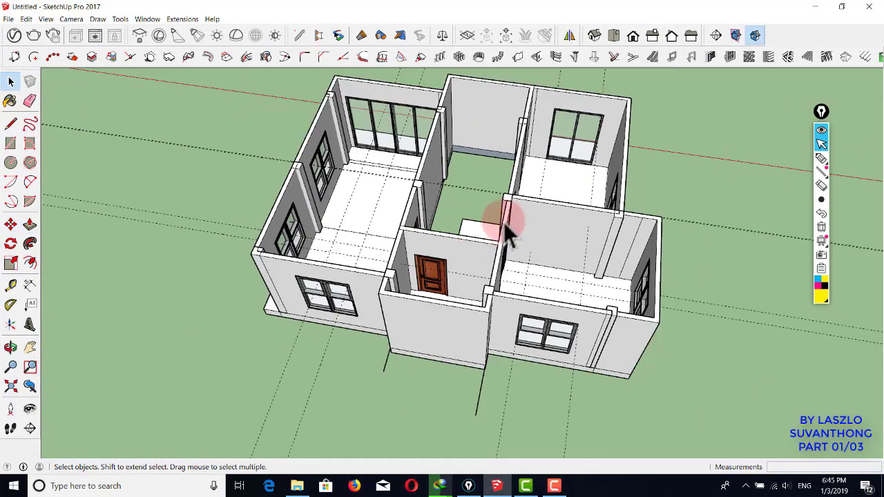
pyautogui.moveTo(617, 249); pyautogui.dragTo(603, 236, button='middle')
pyautogui.click(633, 335)
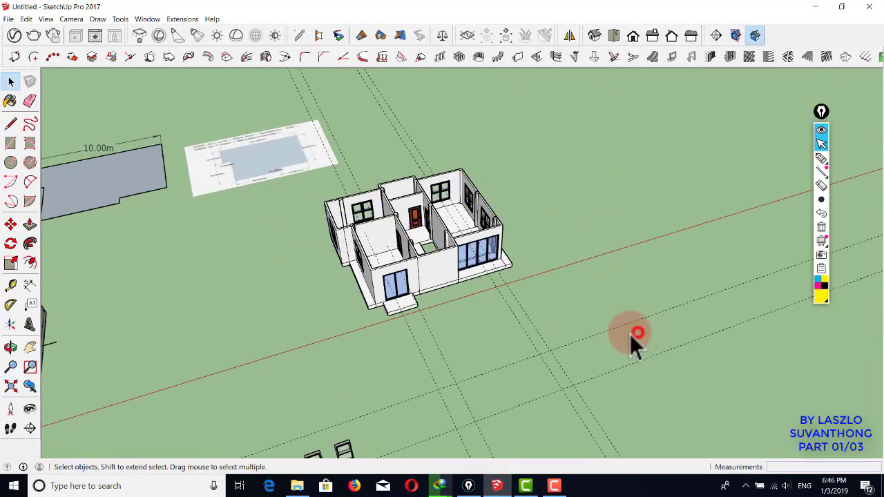
pyautogui.moveTo(417, 325); pyautogui.dragTo(417, 326)
pyautogui.press('Delete')
pyautogui.moveTo(486, 355); pyautogui.dragTo(364, 328)
pyautogui.moveTo(376, 239); pyautogui.dragTo(397, 283, button='middle')
pyautogui.scroll(1, 397, 283)
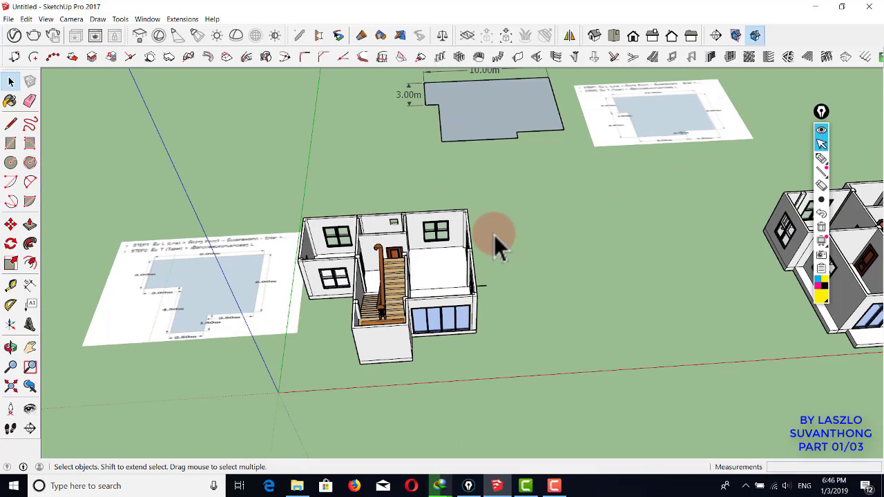
# - Move the first house's reference plan image about 9.8 m away from the house
pyautogui.click(252, 280)
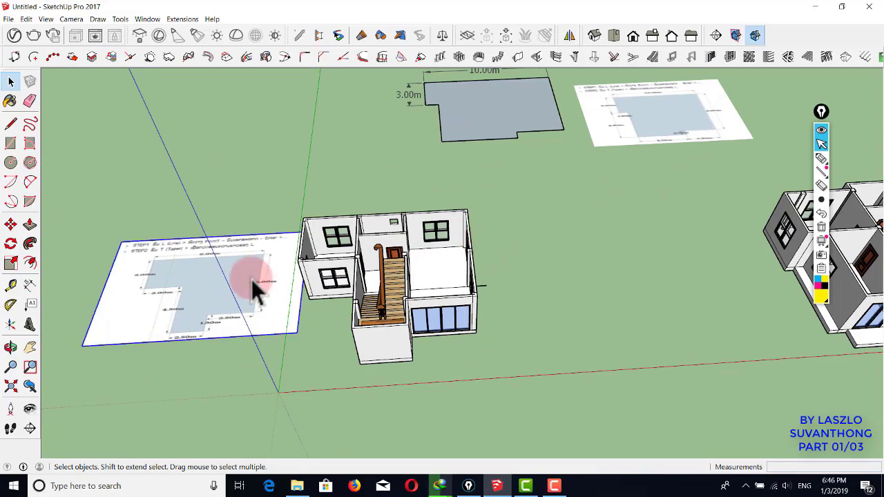
pyautogui.press('m')
pyautogui.click(192, 214)
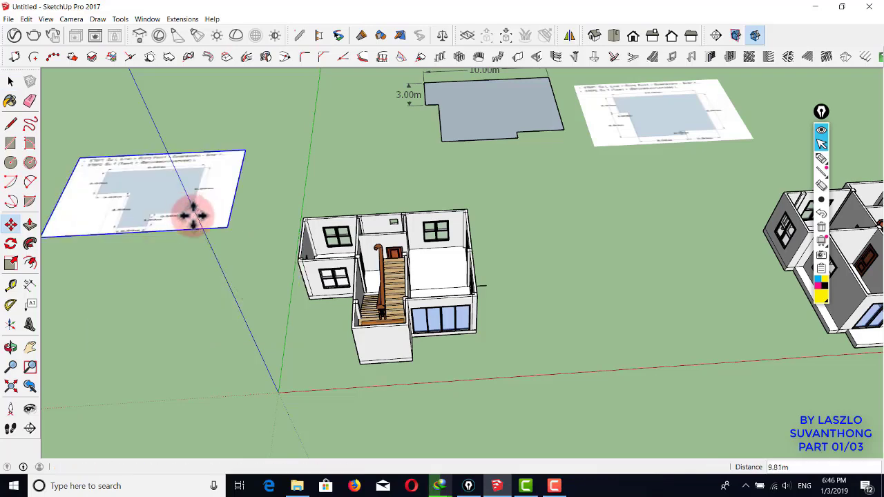
pyautogui.press('space')
pyautogui.keyDown('shift'); pyautogui.moveTo(286, 266); pyautogui.dragTo(352, 225, button='middle'); pyautogui.keyUp('shift')
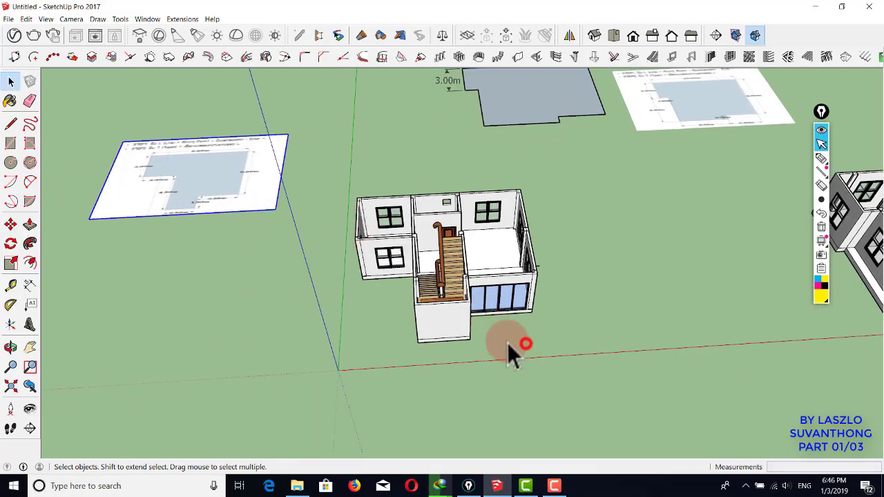
# - Display the model's layer list and add a new layer named PLAN1
pyautogui.press('b')
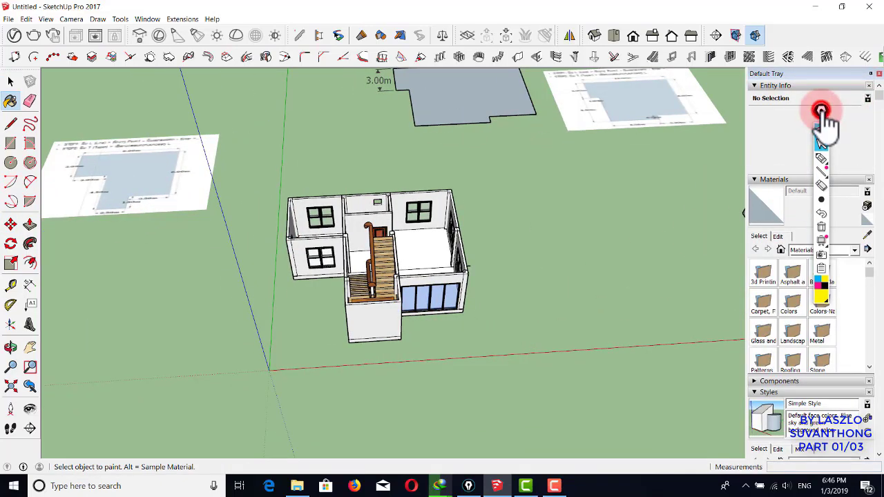
pyautogui.moveTo(821, 110); pyautogui.dragTo(880, 467)
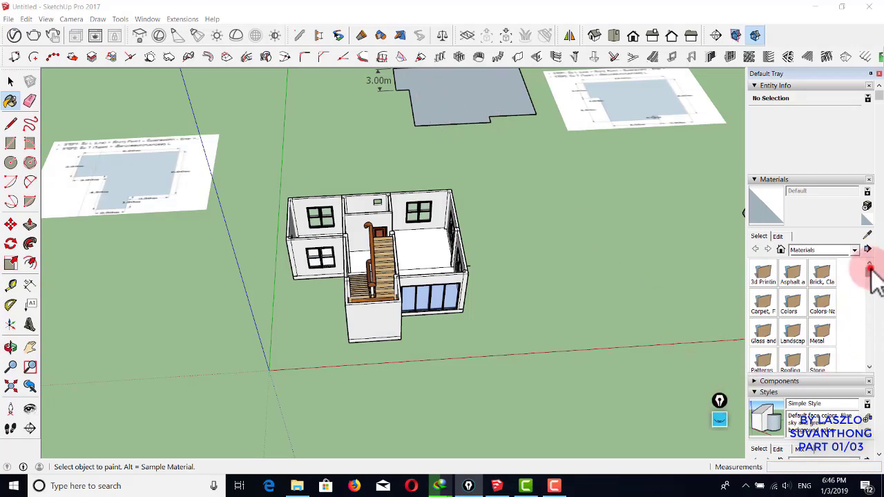
pyautogui.moveTo(870, 270); pyautogui.dragTo(873, 351)
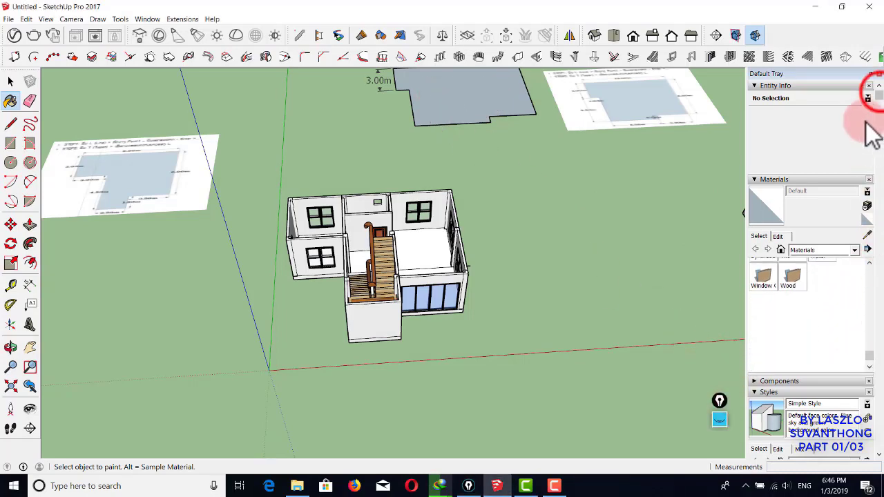
pyautogui.moveTo(879, 95); pyautogui.dragTo(879, 401)
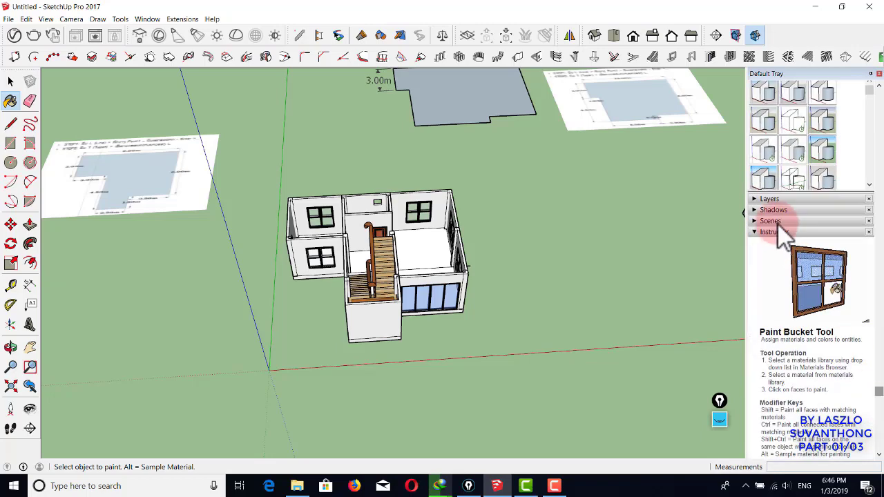
pyautogui.click(769, 198)
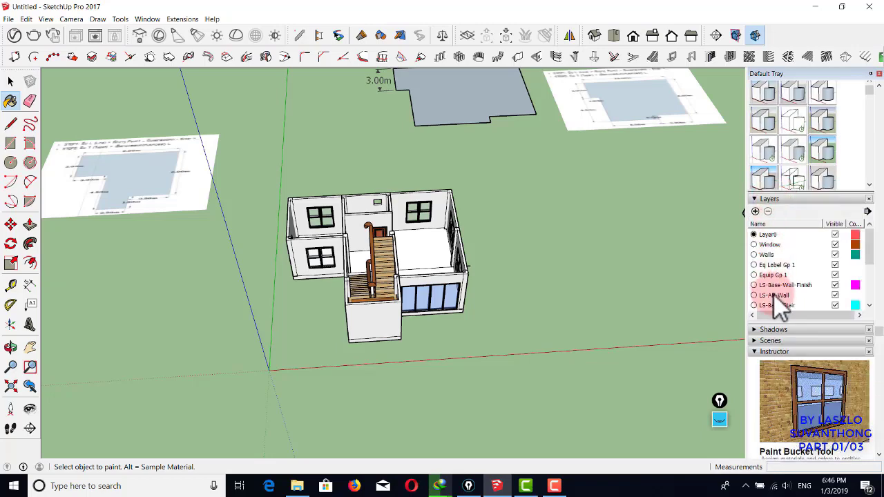
pyautogui.moveTo(869, 238)
pyautogui.mouseDown()
pyautogui.moveTo(874, 293)
pyautogui.moveTo(868, 233)
pyautogui.mouseUp()
pyautogui.click(755, 211)
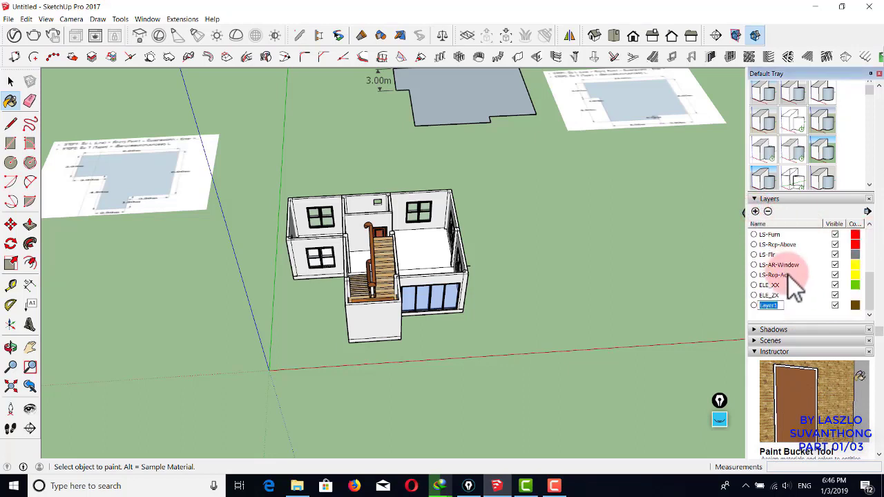
pyautogui.write('PLAN1')
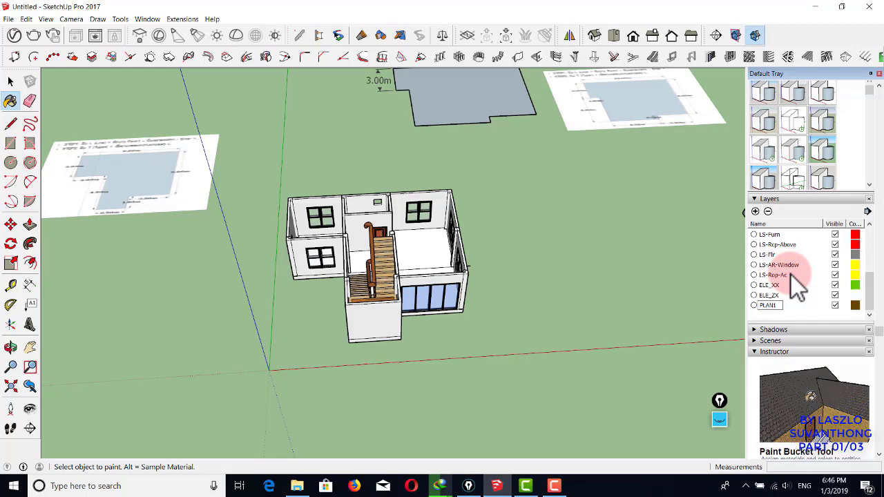
# - Add another layer named PLAN2
pyautogui.click(755, 211)
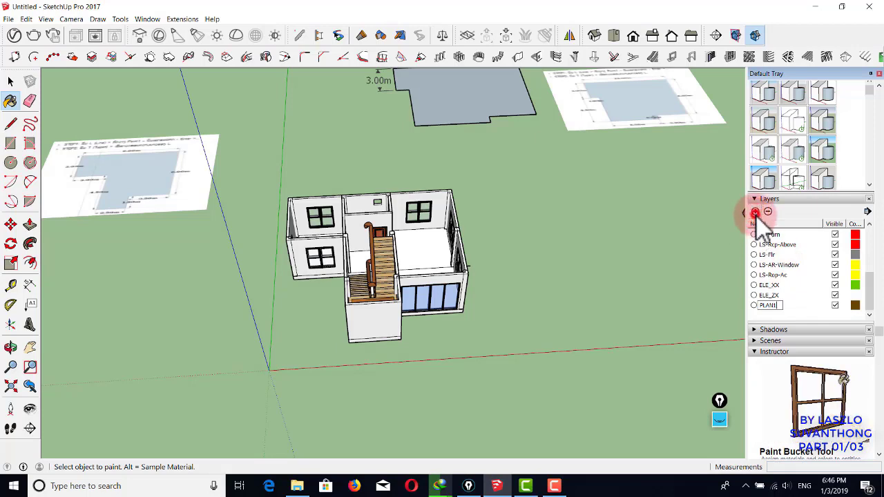
pyautogui.write('PLA')
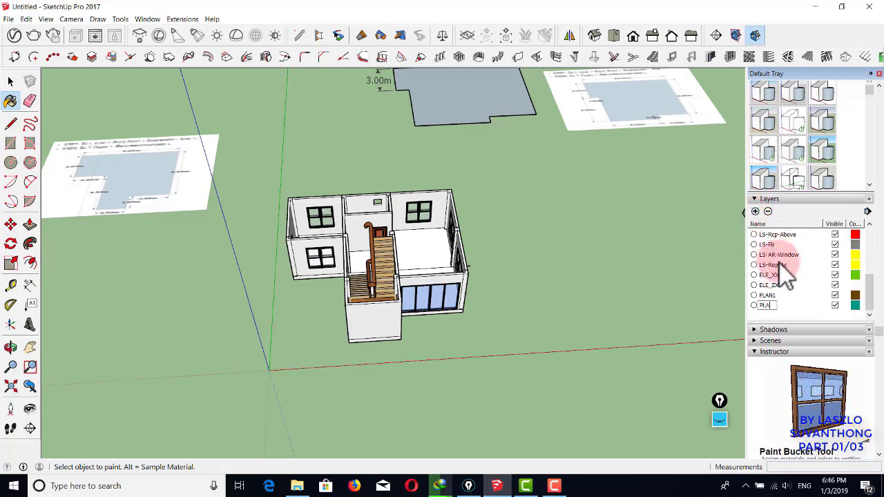
pyautogui.write('N2')
pyautogui.click(518, 300)
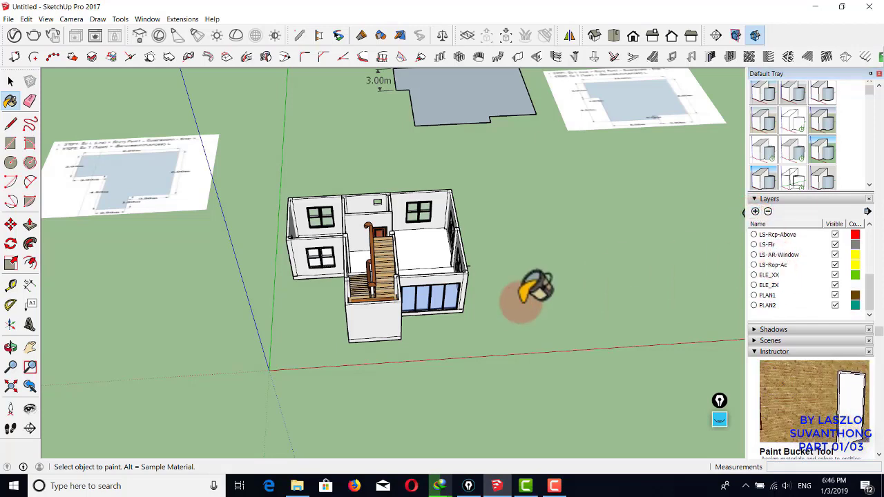
# - Select the whole first house with its staircase, show the Layers toolbar and choose the PLAN1 layer for the house
pyautogui.press('space')
pyautogui.click(521, 376)
pyautogui.tripleClick(309, 207)
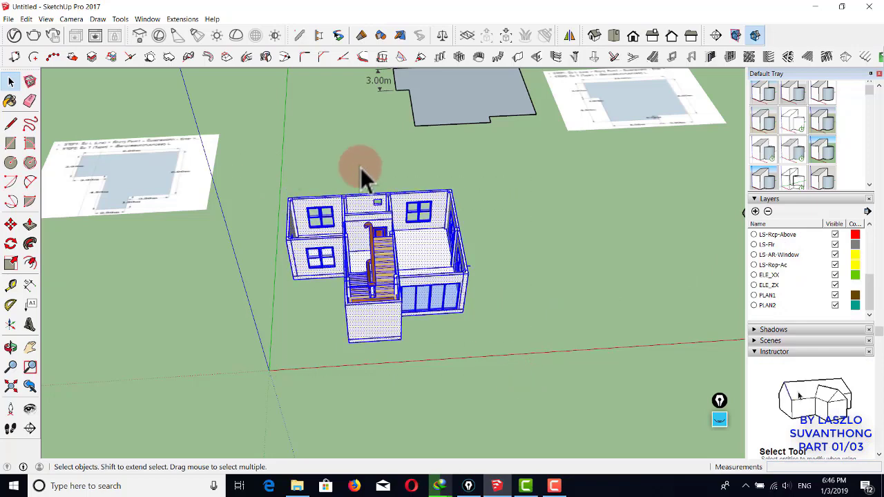
pyautogui.rightClick(790, 35)
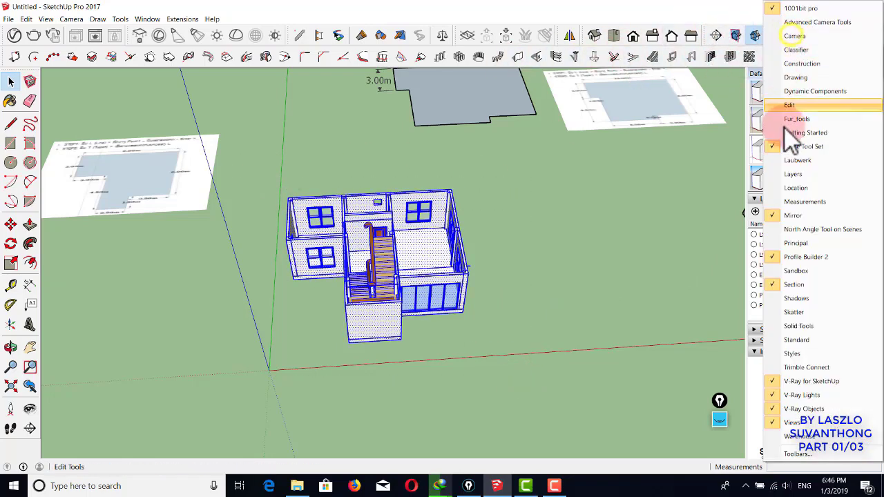
pyautogui.click(784, 174)
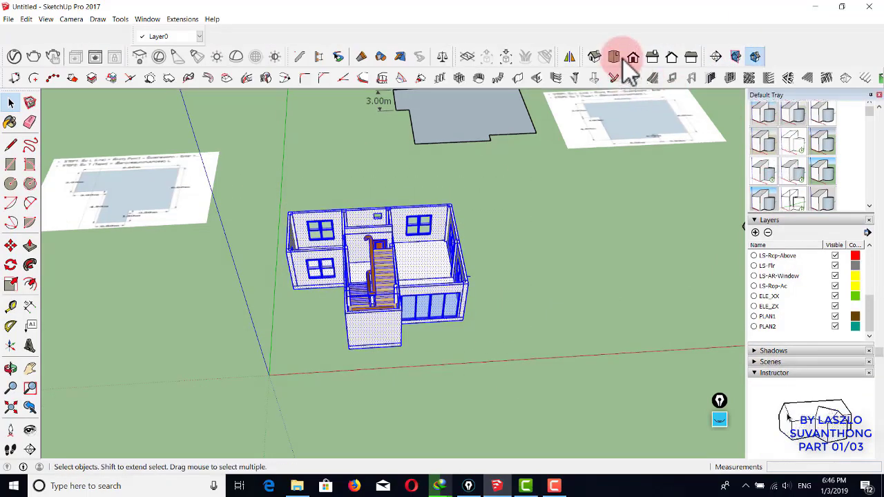
pyautogui.click(199, 36)
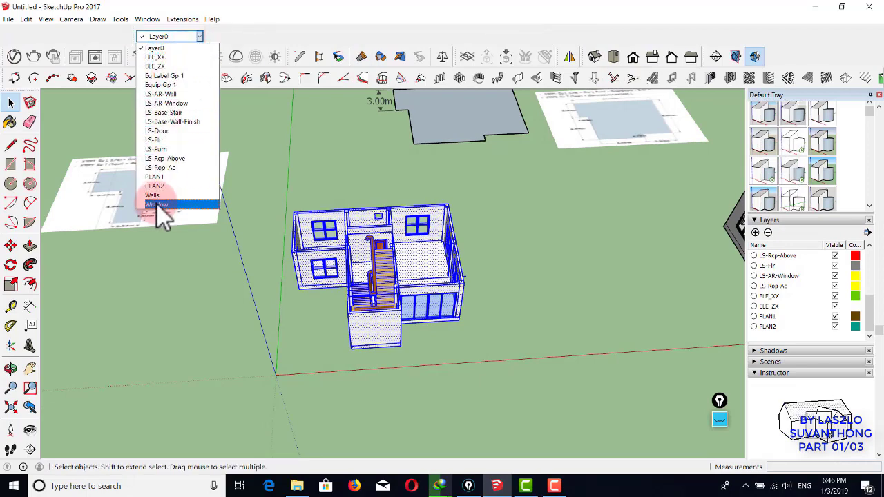
pyautogui.click(159, 188)
# - Select the whole second house and assign it to the PLAN2 layer, leaving nothing selected
pyautogui.keyDown('shift'); pyautogui.moveTo(617, 201); pyautogui.dragTo(181, 170, button='middle'); pyautogui.keyUp('shift')
pyautogui.moveTo(232, 135); pyautogui.dragTo(550, 328)
pyautogui.click(205, 112)
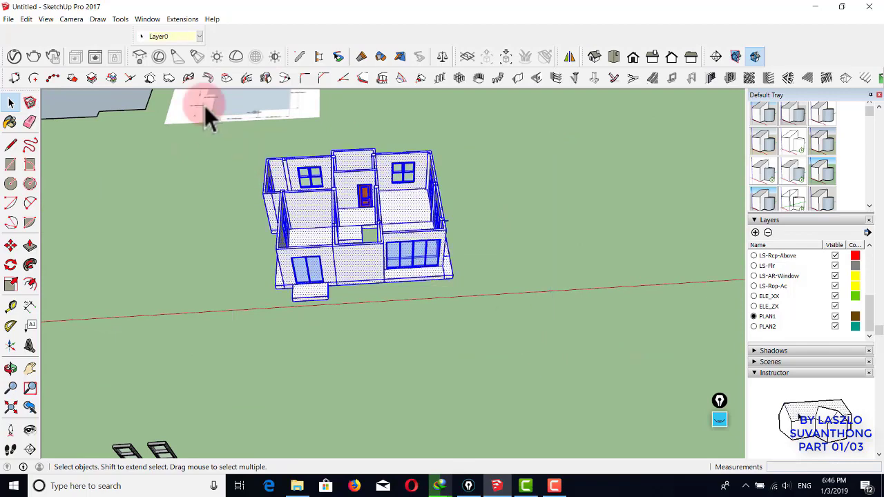
pyautogui.click(197, 35)
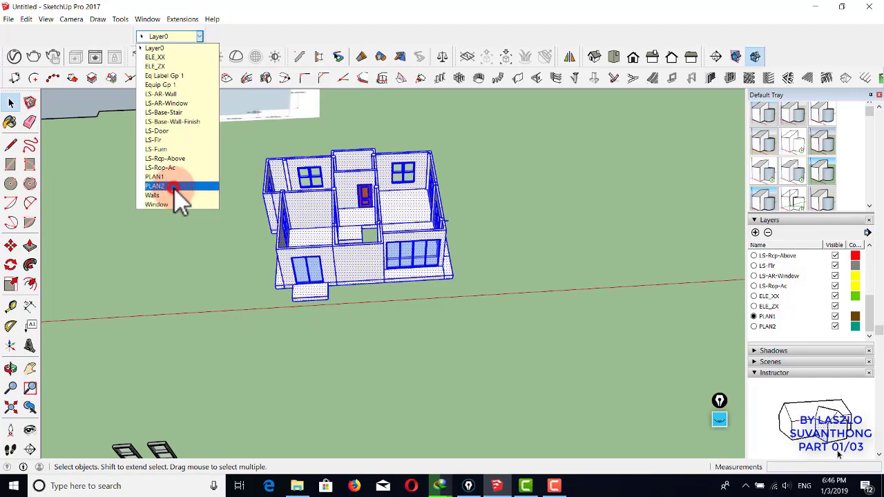
pyautogui.click(173, 186)
pyautogui.keyDown('shift'); pyautogui.moveTo(136, 220); pyautogui.dragTo(371, 244, button='middle'); pyautogui.keyUp('shift')
pyautogui.click(372, 244)
# - Make PLAN2 the current layer and toggle the PLAN1 layer off and on to check what it contains
pyautogui.scroll(-2, 470, 227)
pyautogui.keyDown('shift'); pyautogui.moveTo(471, 226); pyautogui.dragTo(433, 222, button='middle'); pyautogui.keyUp('shift')
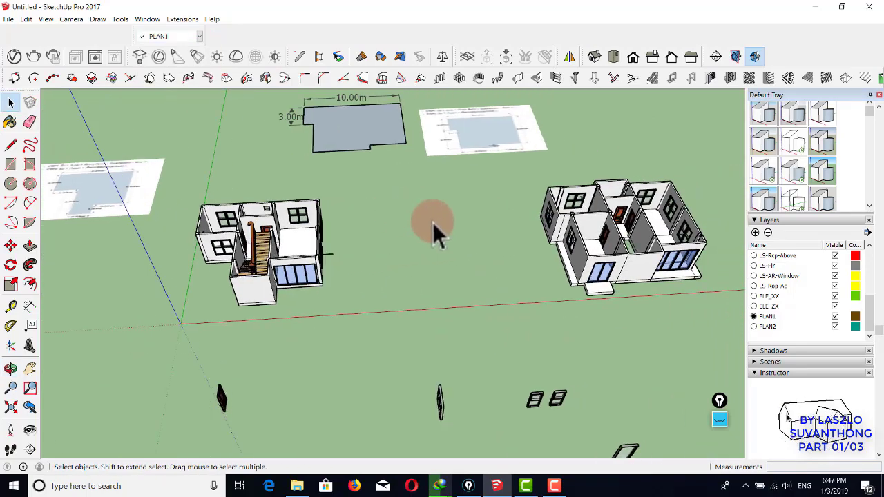
pyautogui.click(835, 318)
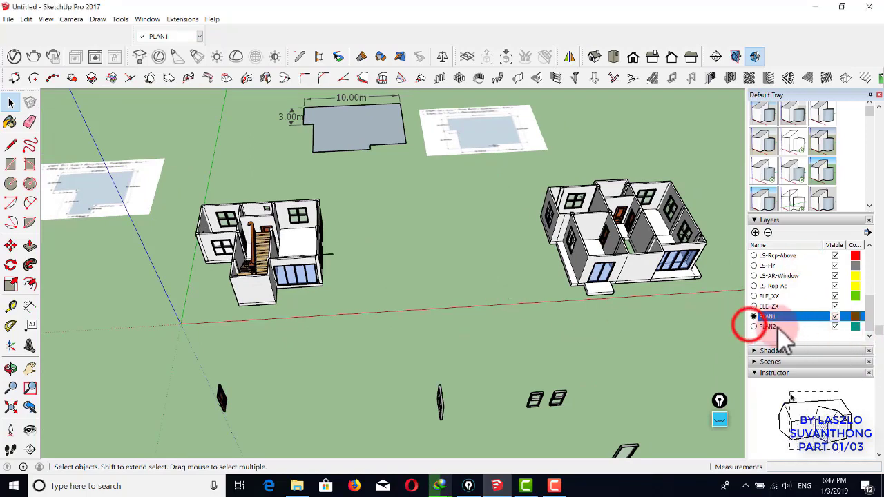
pyautogui.click(754, 326)
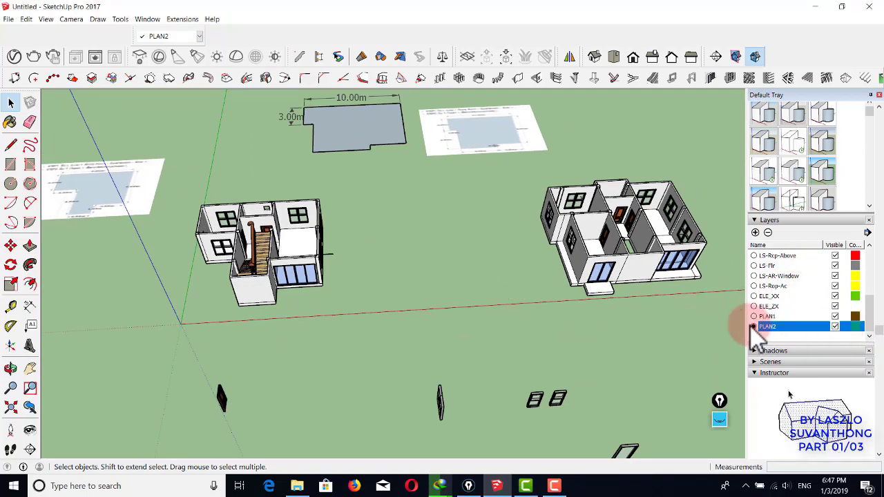
pyautogui.click(835, 315)
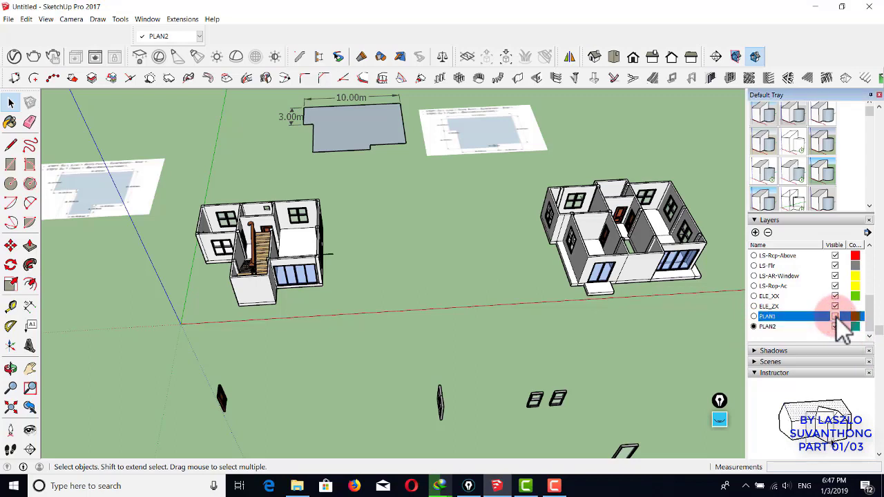
pyautogui.click(836, 317)
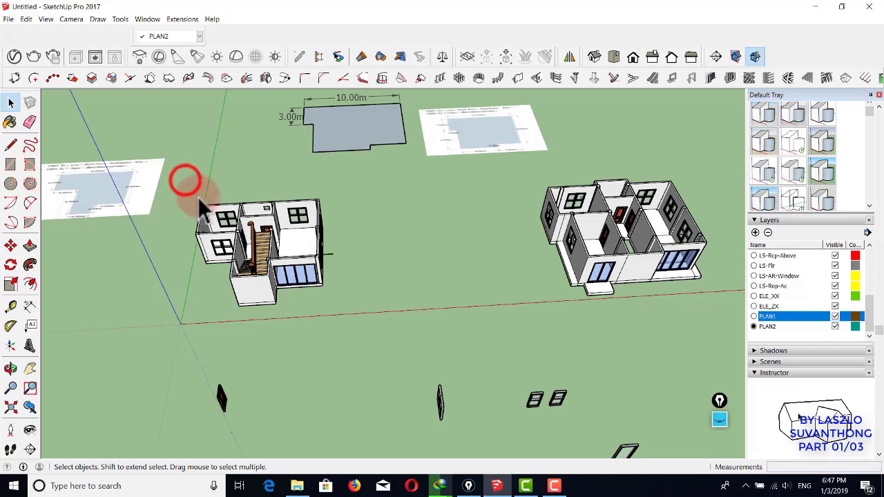
# - Assign the whole first house with its staircase to PLAN1 and toggle that layer off and on to check it
pyautogui.moveTo(370, 322); pyautogui.dragTo(371, 321)
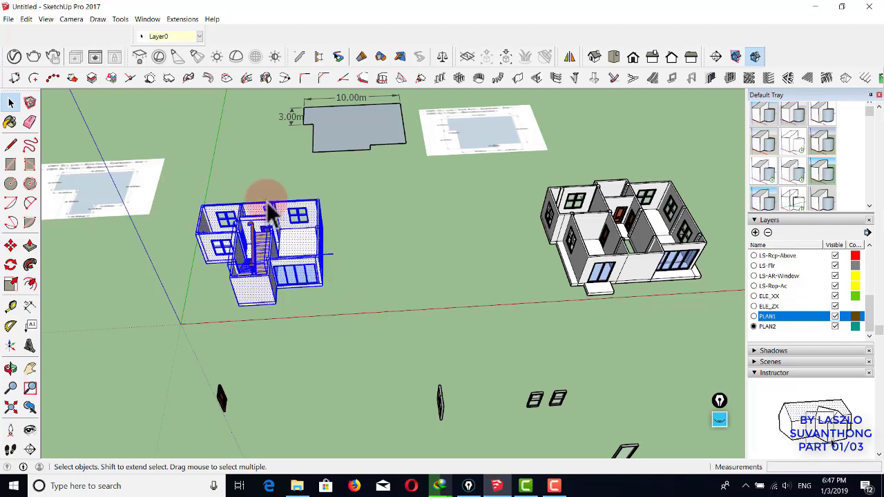
pyautogui.click(171, 36)
pyautogui.click(161, 177)
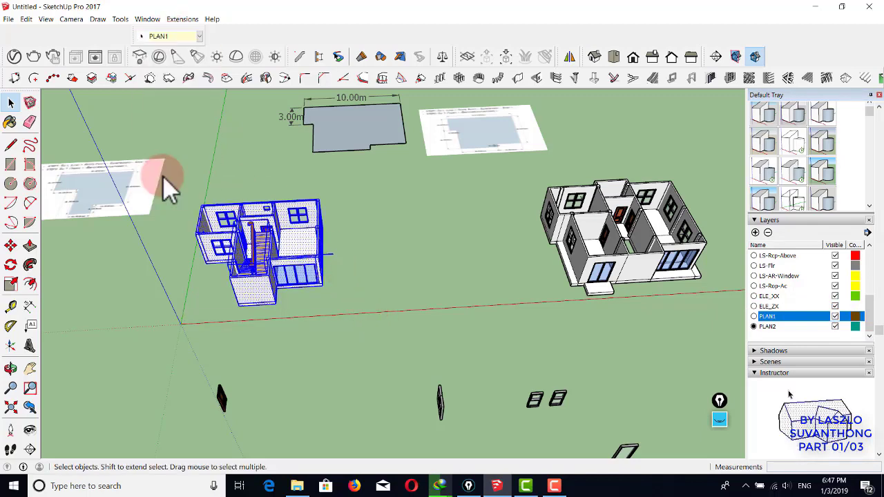
pyautogui.click(834, 317)
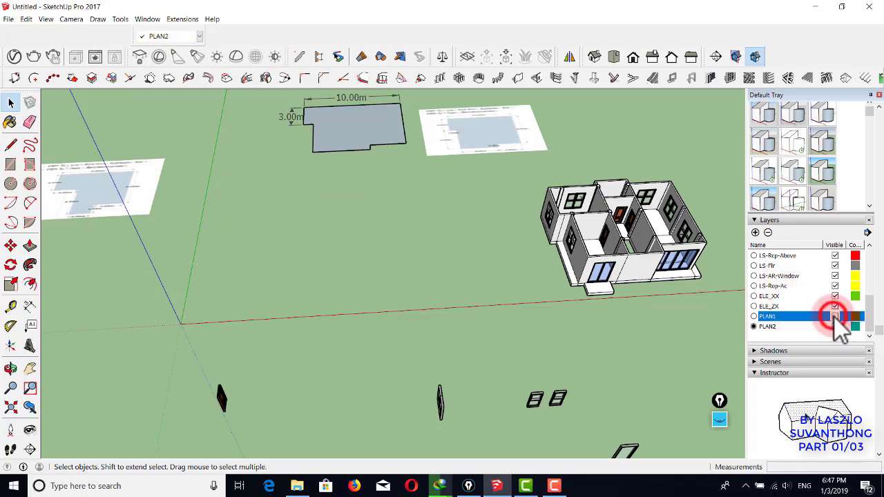
pyautogui.click(835, 317)
pyautogui.keyDown('shift'); pyautogui.moveTo(646, 324); pyautogui.dragTo(573, 317, button='middle'); pyautogui.keyUp('shift')
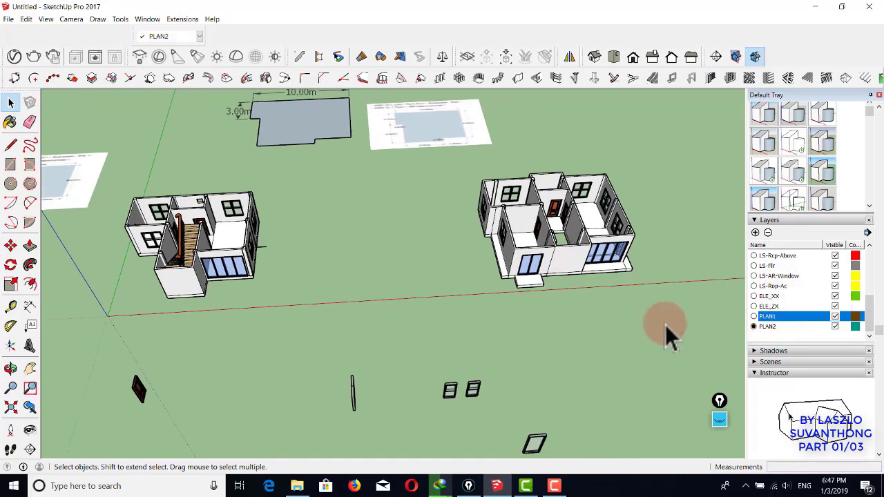
# - Make PLAN1 the current layer and toggle the PLAN2 layer off and on to check the second house
pyautogui.click(753, 317)
pyautogui.click(449, 156)
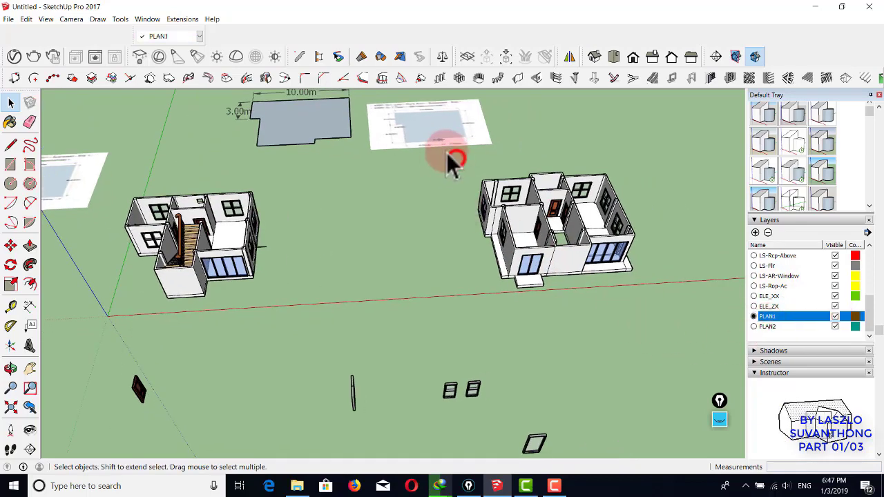
pyautogui.moveTo(691, 315); pyautogui.dragTo(687, 311)
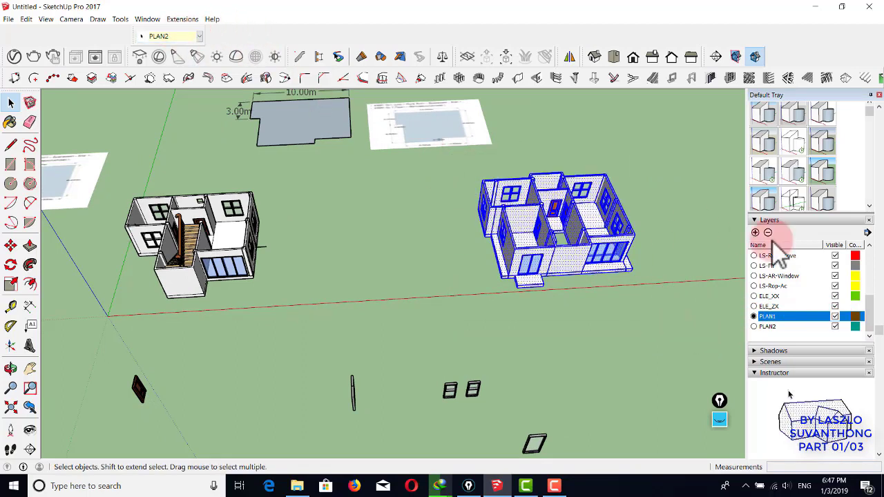
pyautogui.click(835, 328)
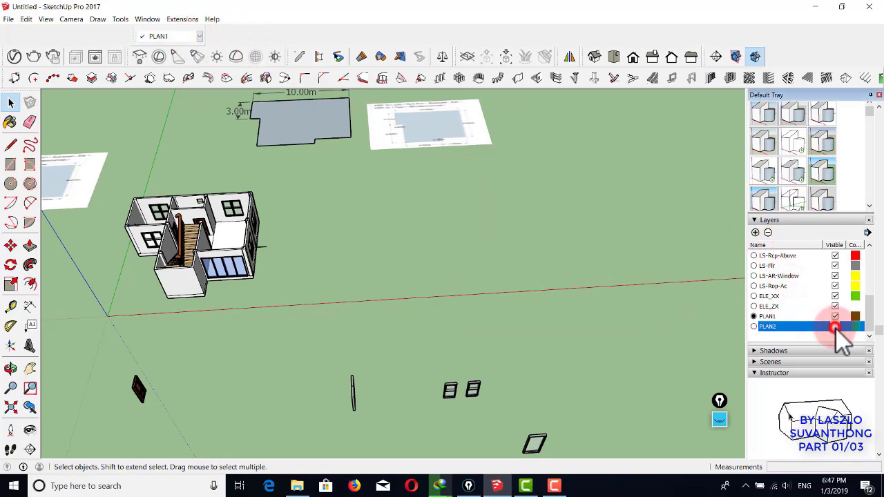
pyautogui.click(835, 328)
pyautogui.click(636, 299)
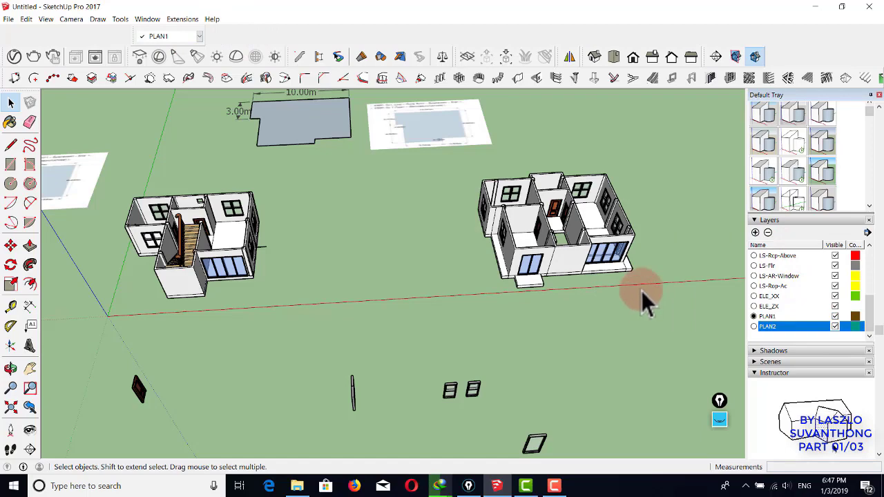
# - Move the whole second house by its front base corner onto the matching front wall-top corner of the first house
pyautogui.moveTo(587, 260); pyautogui.dragTo(466, 210, button='middle')
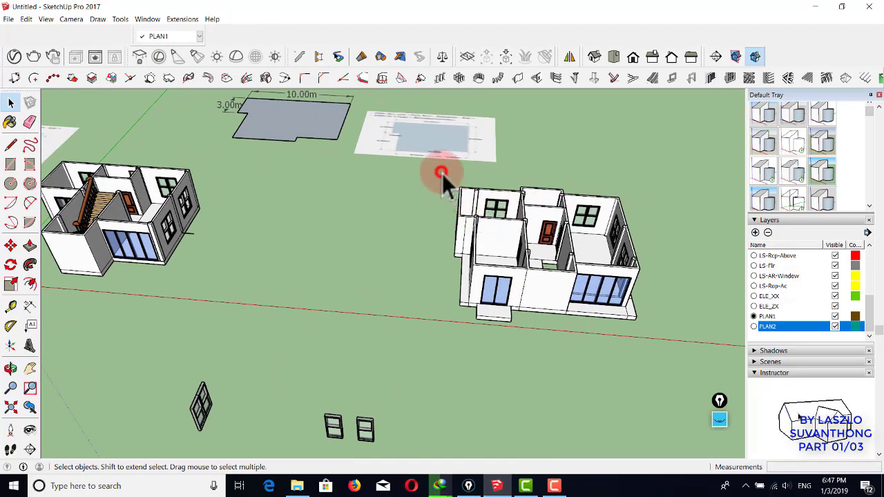
pyautogui.moveTo(688, 339); pyautogui.dragTo(684, 334)
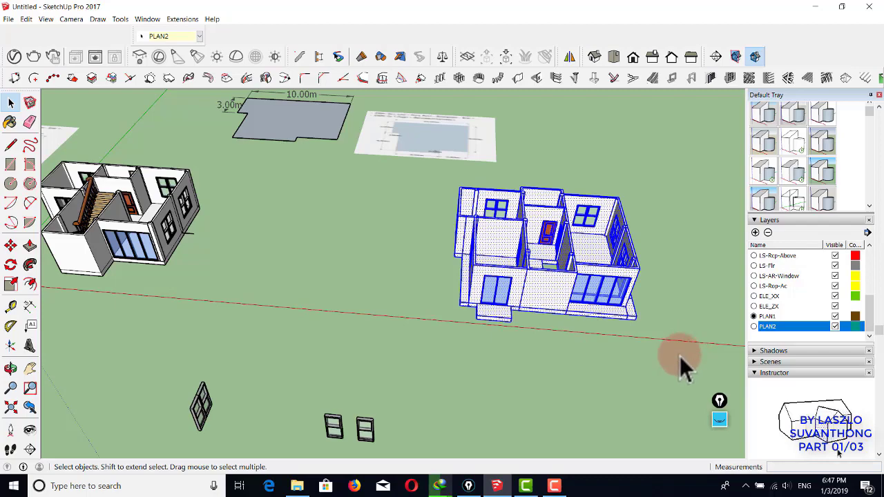
pyautogui.press('m')
pyautogui.scroll(2, 567, 318)
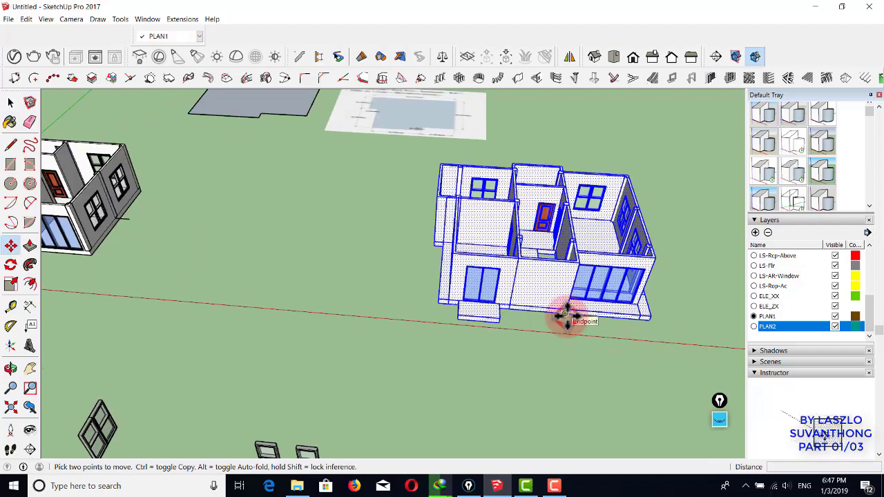
pyautogui.click(567, 316)
pyautogui.keyDown('shift'); pyautogui.moveTo(351, 229); pyautogui.dragTo(729, 278, button='middle'); pyautogui.keyUp('shift')
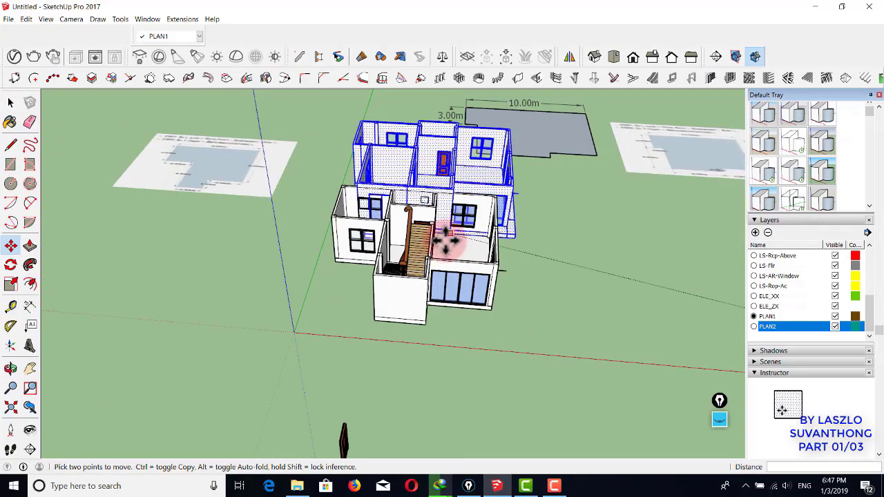
pyautogui.scroll(2, 446, 239)
pyautogui.moveTo(435, 265); pyautogui.dragTo(385, 193, button='middle')
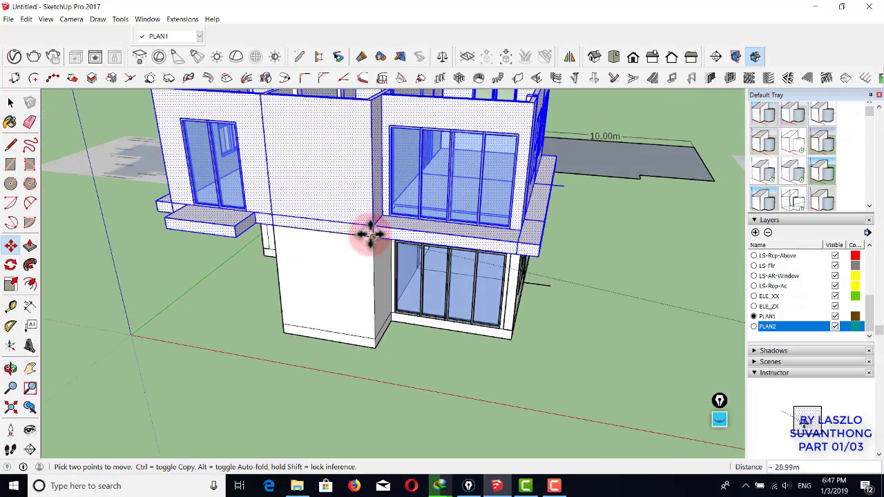
pyautogui.click(370, 234)
pyautogui.press('space')
pyautogui.scroll(-1, 394, 231)
pyautogui.moveTo(405, 229); pyautogui.dragTo(437, 256, button='middle')
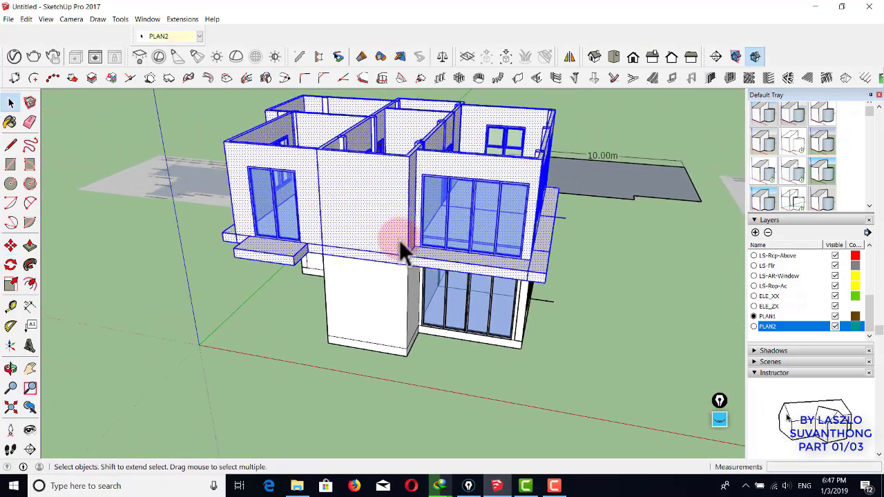
# - Push the side face of the upper floor's projecting slab back about 0.27 m, clear of the stair railing
pyautogui.moveTo(544, 285); pyautogui.dragTo(404, 308, button='middle')
pyautogui.scroll(6, 432, 269)
pyautogui.click(410, 306)
pyautogui.scroll(2, 486, 281)
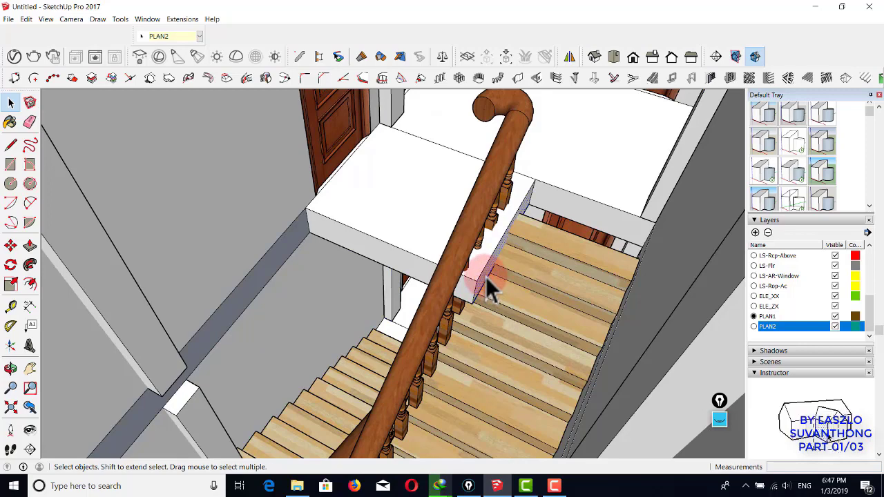
pyautogui.press('p')
pyautogui.click(478, 281)
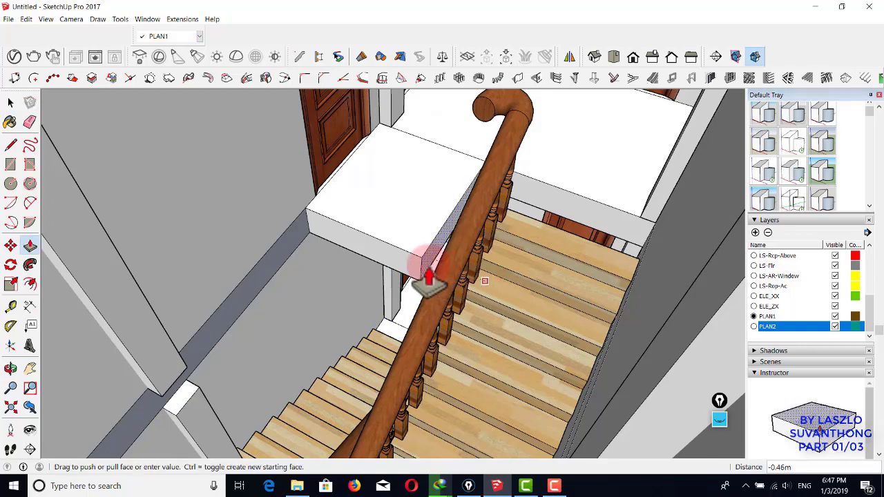
pyautogui.moveTo(425, 266); pyautogui.dragTo(484, 253, button='middle')
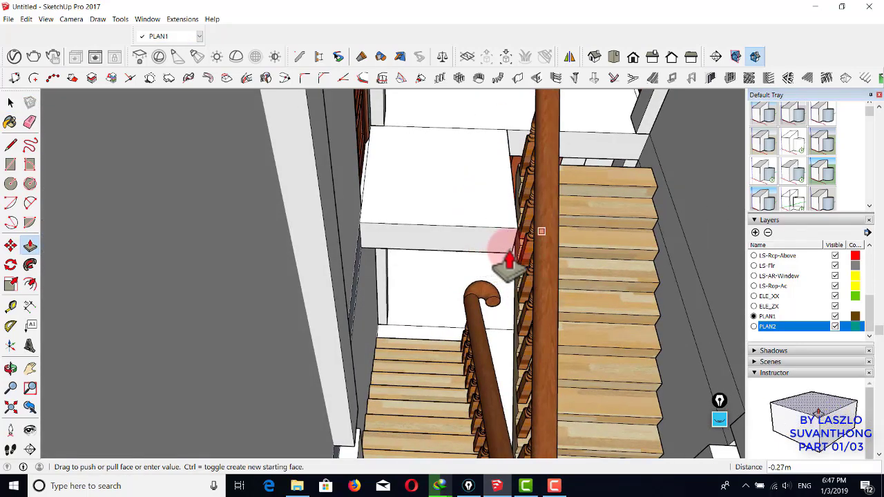
pyautogui.click(508, 259)
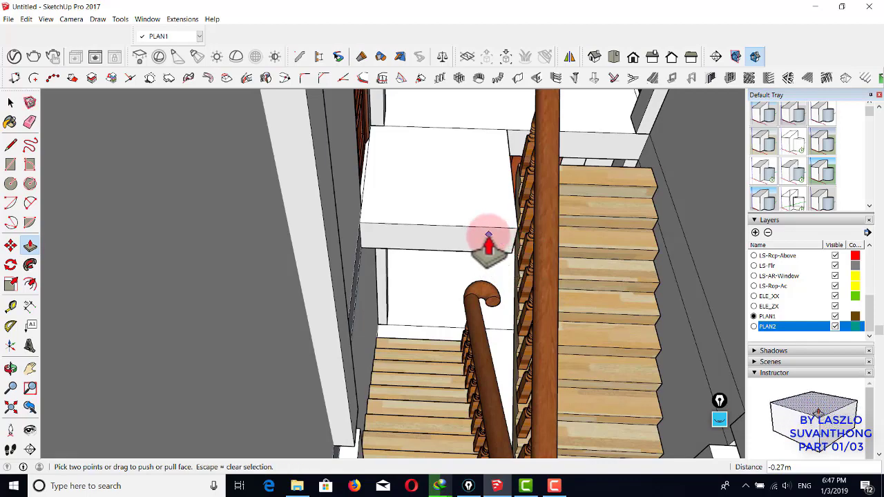
pyautogui.press('space')
pyautogui.moveTo(592, 187); pyautogui.dragTo(518, 192, button='middle')
pyautogui.click(522, 194)
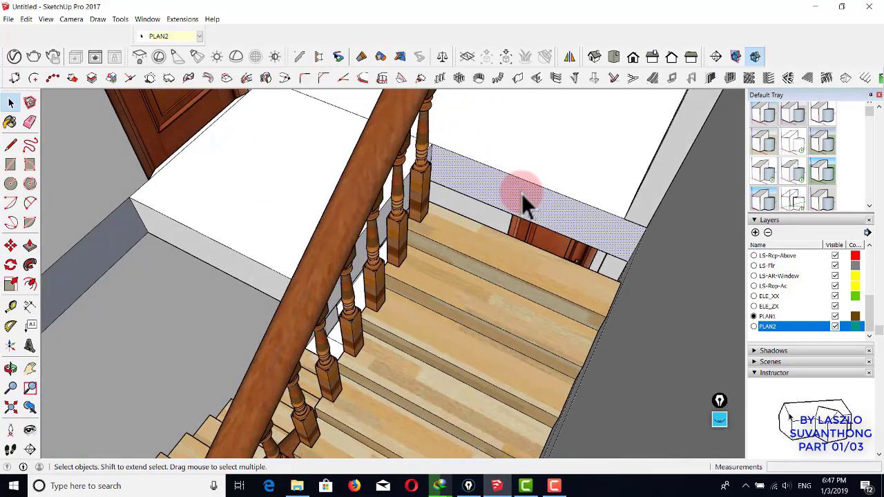
pyautogui.click(510, 204)
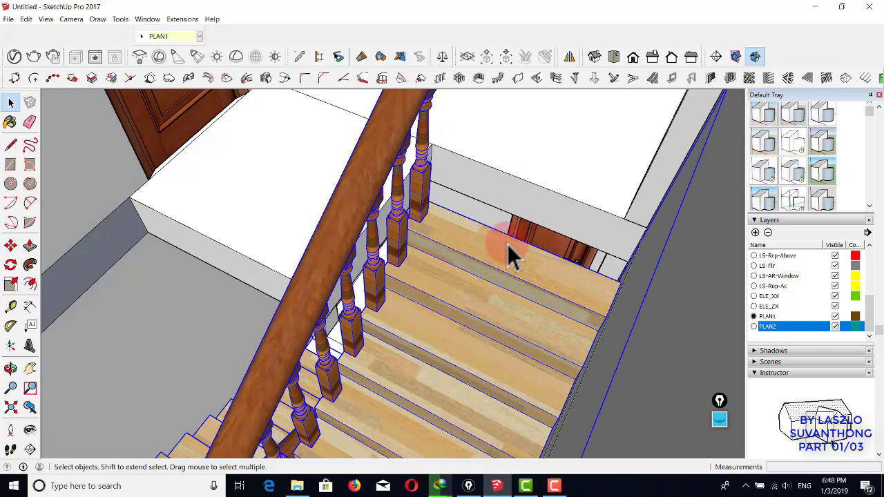
pyautogui.press('s')
pyautogui.scroll(-6, 505, 232)
pyautogui.scroll(-3, 504, 231)
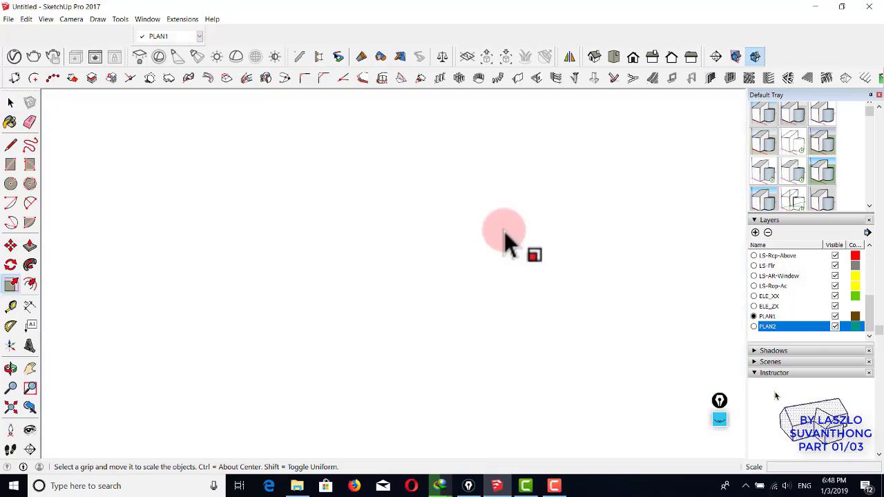
pyautogui.scroll(-6, 504, 231)
pyautogui.press('space')
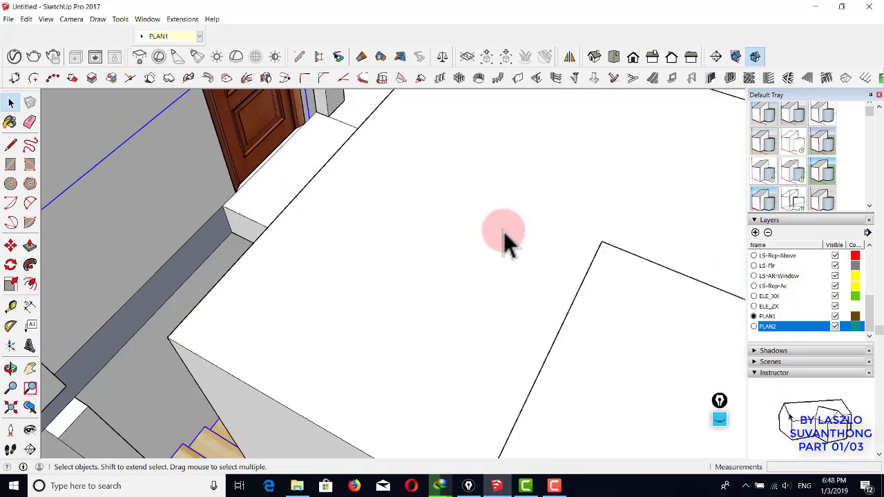
pyautogui.scroll(-3, 495, 237)
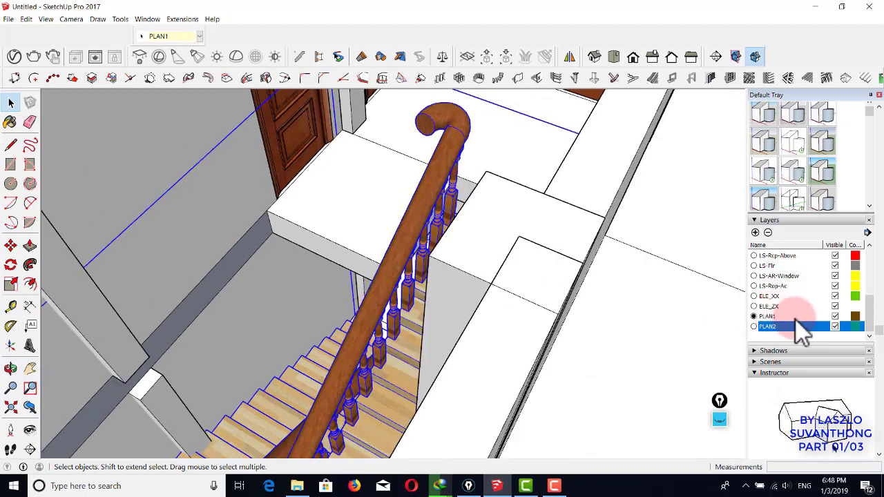
# - Make PLAN2 the current layer and hide the PLAN1 layer to isolate the upper floor
pyautogui.click(836, 316)
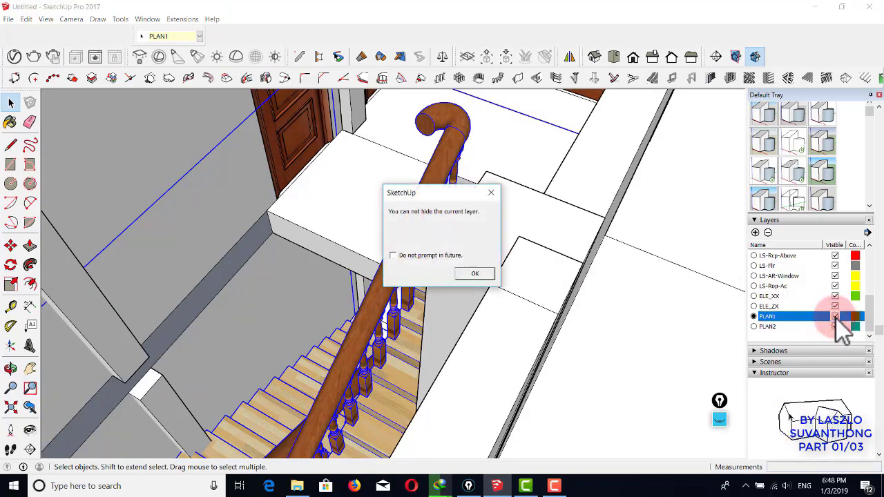
pyautogui.click(488, 192)
pyautogui.click(754, 326)
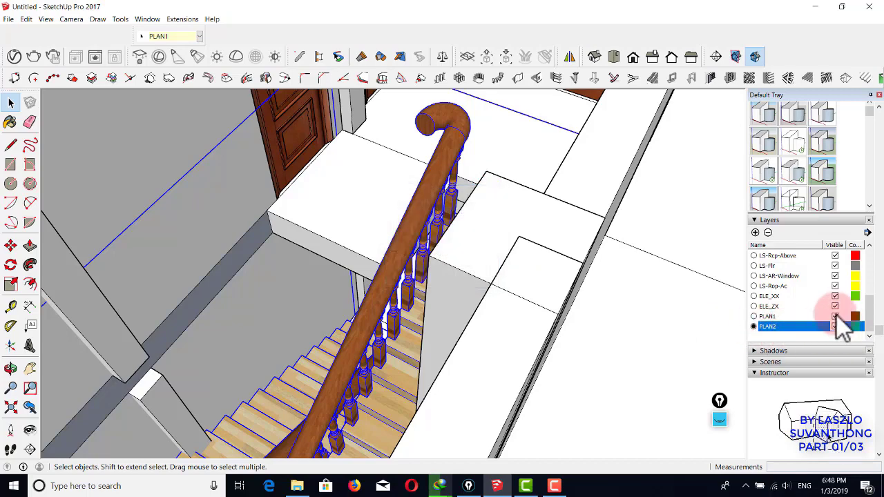
pyautogui.click(835, 316)
pyautogui.scroll(-3, 382, 227)
pyautogui.moveTo(383, 227); pyautogui.dragTo(431, 227, button='middle')
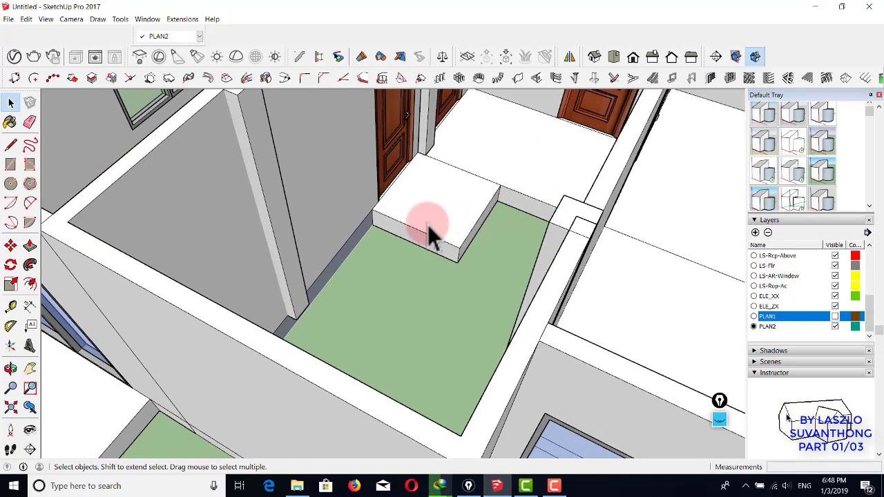
# - Push the side face of the projecting slab slightly further back to widen the stairwell opening
pyautogui.scroll(3, 430, 227)
pyautogui.press('p')
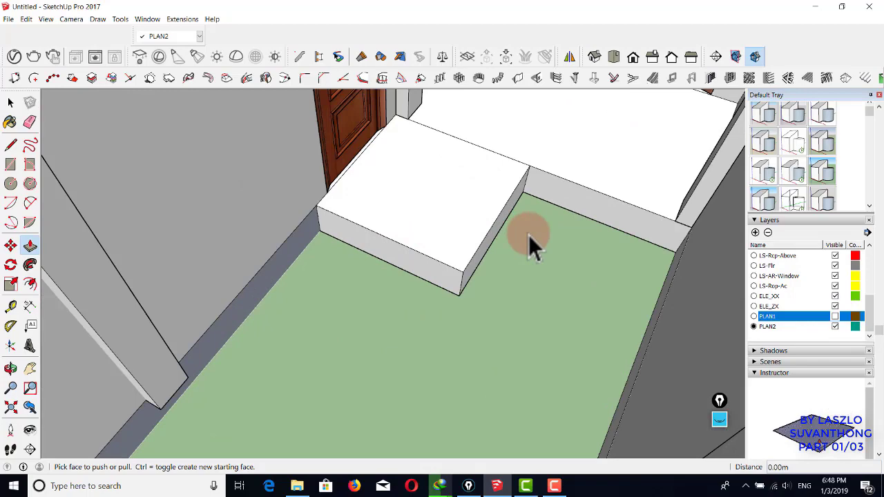
pyautogui.moveTo(499, 228)
pyautogui.mouseDown()
pyautogui.moveTo(487, 213)
pyautogui.moveTo(488, 221)
pyautogui.mouseUp()
pyautogui.click(488, 221)
pyautogui.press('space')
pyautogui.scroll(-5, 517, 231)
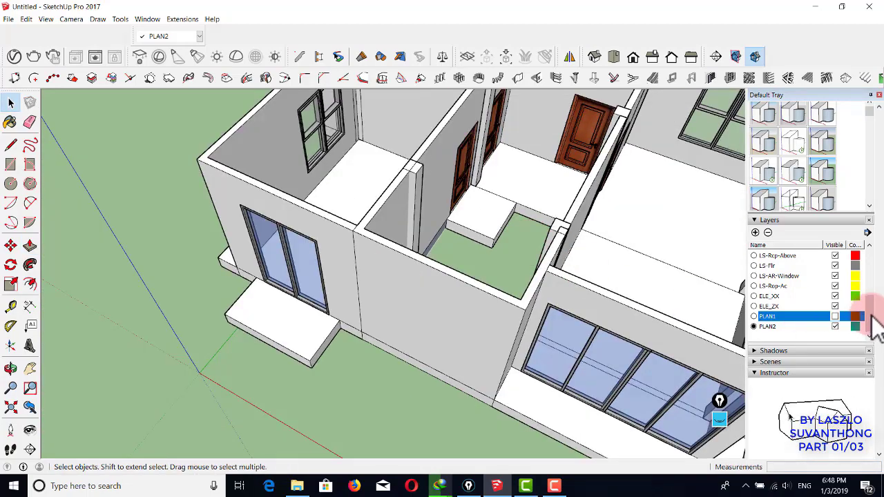
# - Show the PLAN1 layer and make it current, and hide PLAN2 to isolate the ground floor
pyautogui.click(821, 322)
pyautogui.click(836, 317)
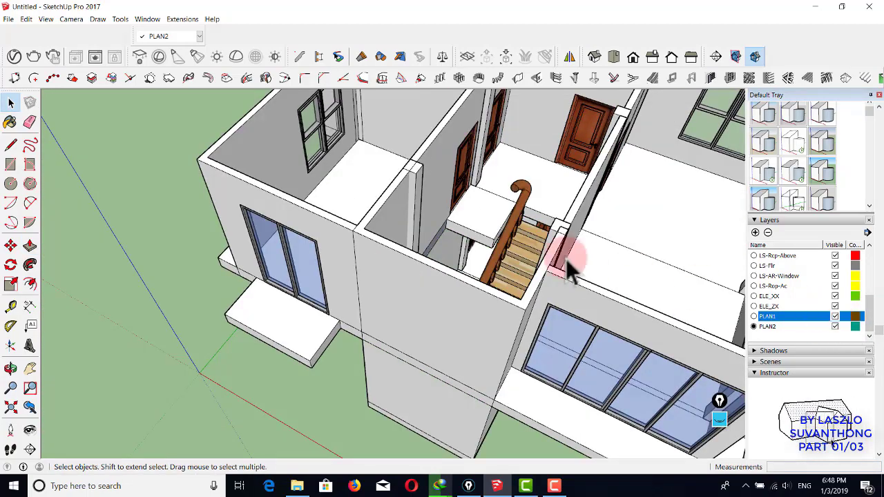
pyautogui.click(754, 316)
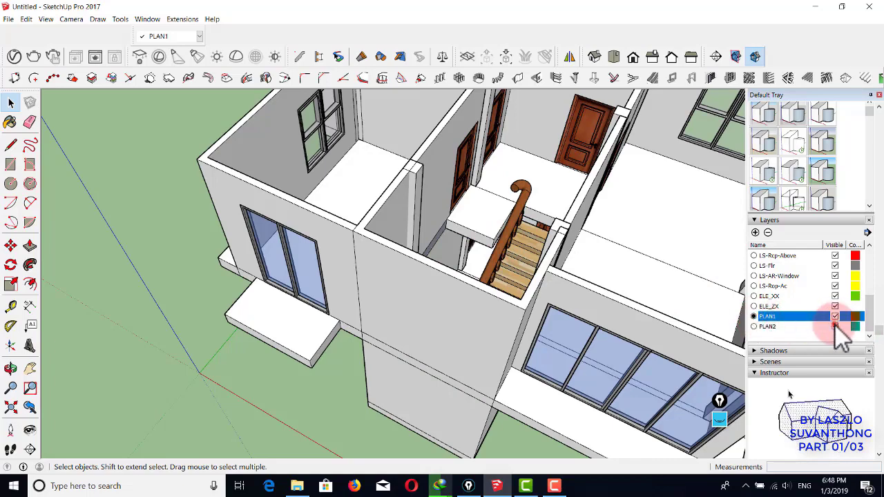
pyautogui.click(835, 326)
# - Scale the staircase slightly taller and stretch it a little along its run toward the interior doors
pyautogui.click(494, 259)
pyautogui.moveTo(539, 243); pyautogui.dragTo(410, 225, button='middle')
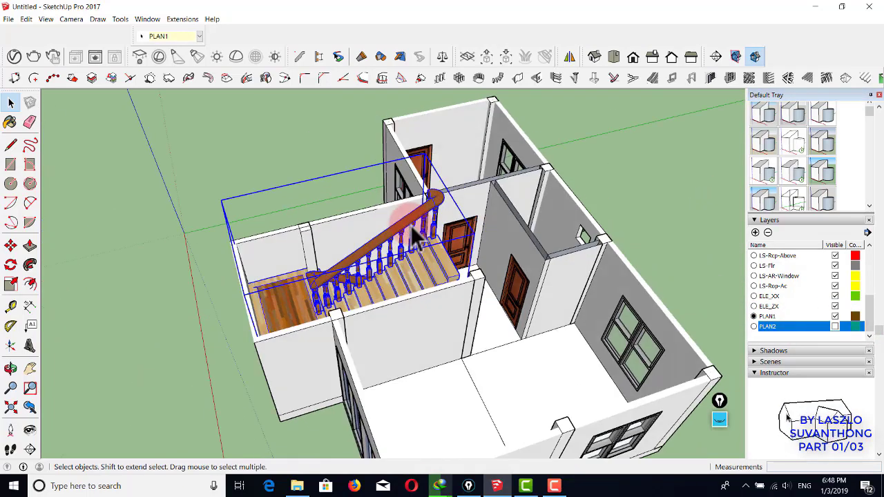
pyautogui.scroll(2, 411, 225)
pyautogui.press('s')
pyautogui.moveTo(423, 261); pyautogui.dragTo(290, 214, button='middle')
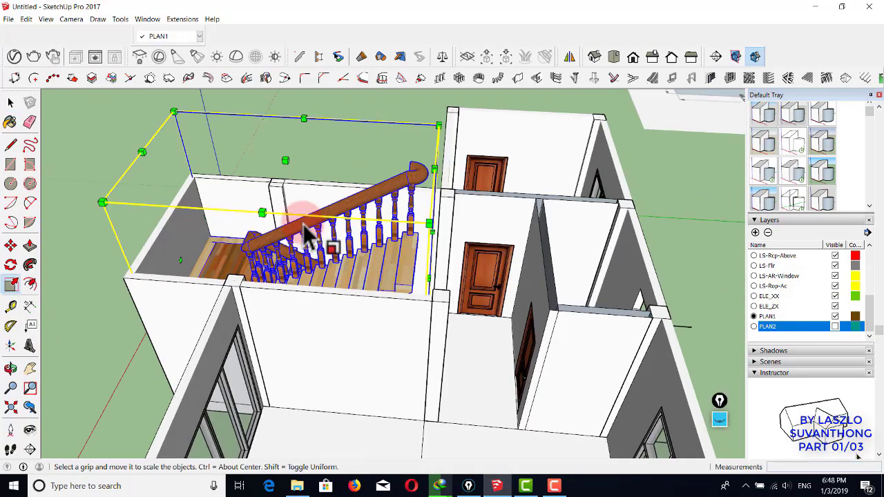
pyautogui.moveTo(284, 155); pyautogui.dragTo(284, 153)
pyautogui.moveTo(444, 228); pyautogui.dragTo(398, 228, button='middle')
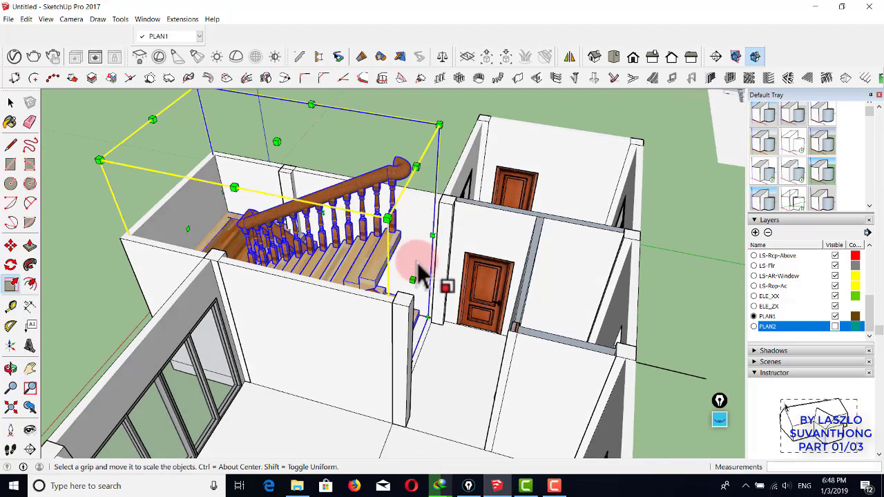
pyautogui.moveTo(414, 280); pyautogui.dragTo(421, 281)
pyautogui.press('space')
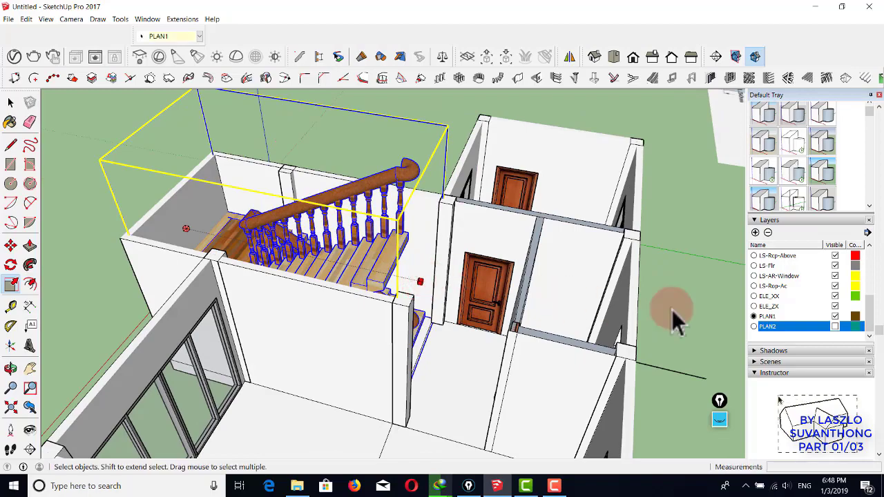
# - Show the PLAN2 layer and rescale the staircase along its run and to 1.10 in height to meet the upper floor
pyautogui.click(835, 326)
pyautogui.moveTo(304, 255); pyautogui.dragTo(442, 295, button='middle')
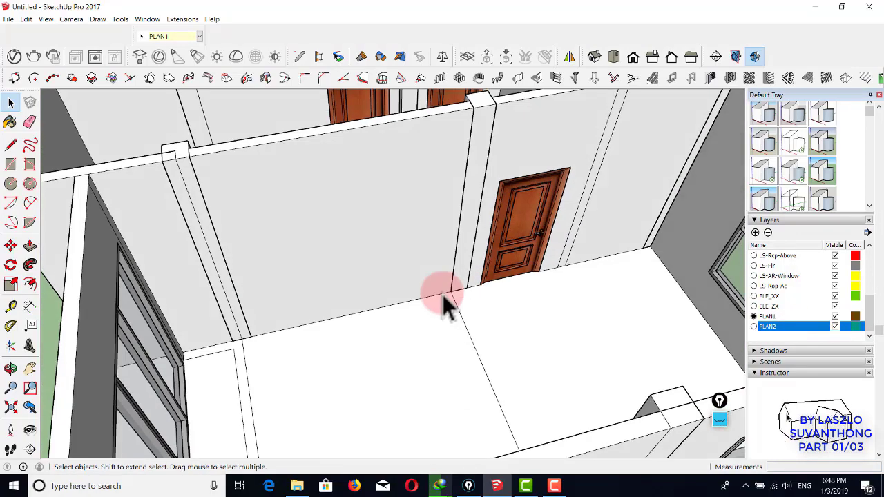
pyautogui.scroll(-3, 442, 295)
pyautogui.keyDown('shift'); pyautogui.moveTo(475, 243); pyautogui.dragTo(449, 176, button='middle'); pyautogui.keyUp('shift')
pyautogui.moveTo(470, 269); pyautogui.dragTo(691, 290, button='middle')
pyautogui.moveTo(339, 267); pyautogui.dragTo(474, 275, button='middle')
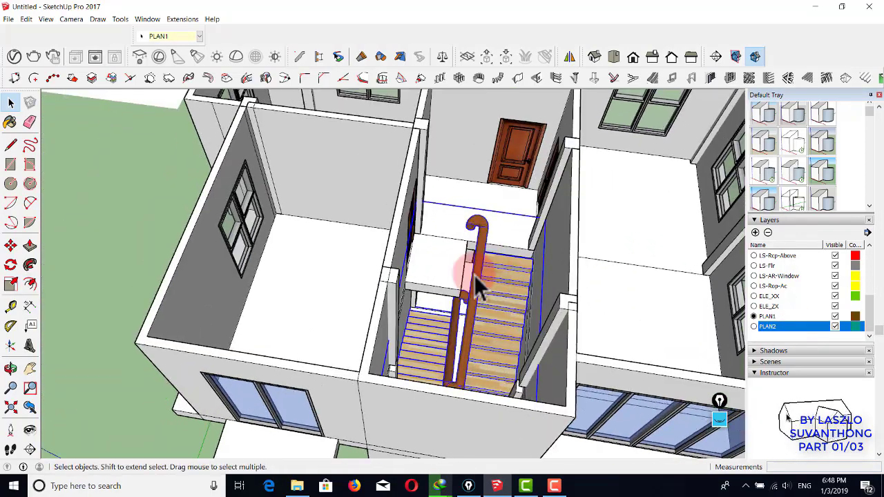
pyautogui.scroll(4, 473, 275)
pyautogui.press('s')
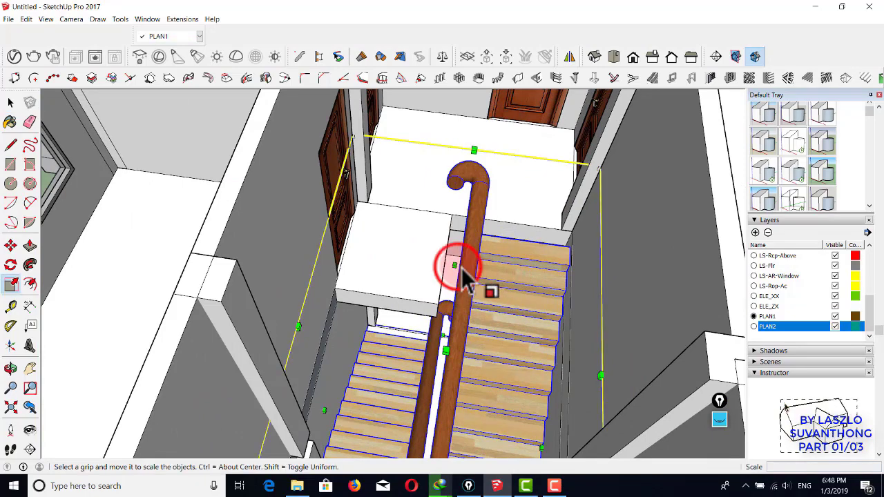
pyautogui.moveTo(456, 269); pyautogui.dragTo(462, 222)
pyautogui.scroll(-1, 469, 264)
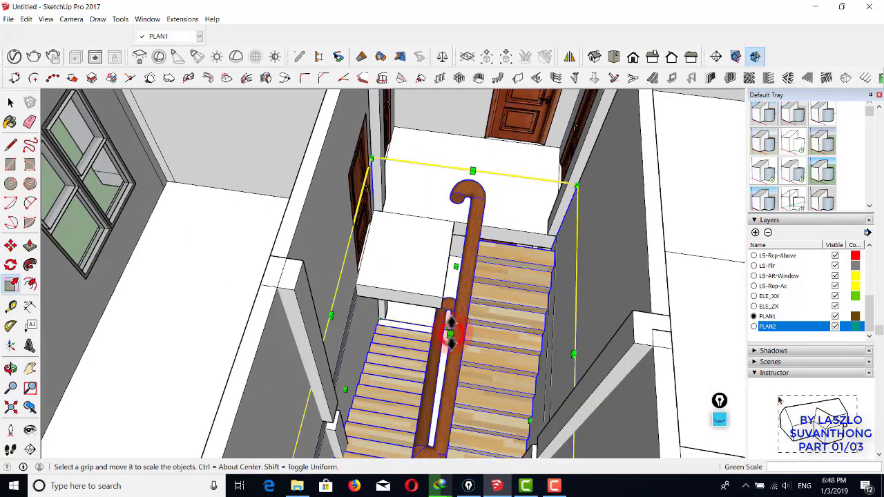
pyautogui.moveTo(451, 334); pyautogui.dragTo(454, 286)
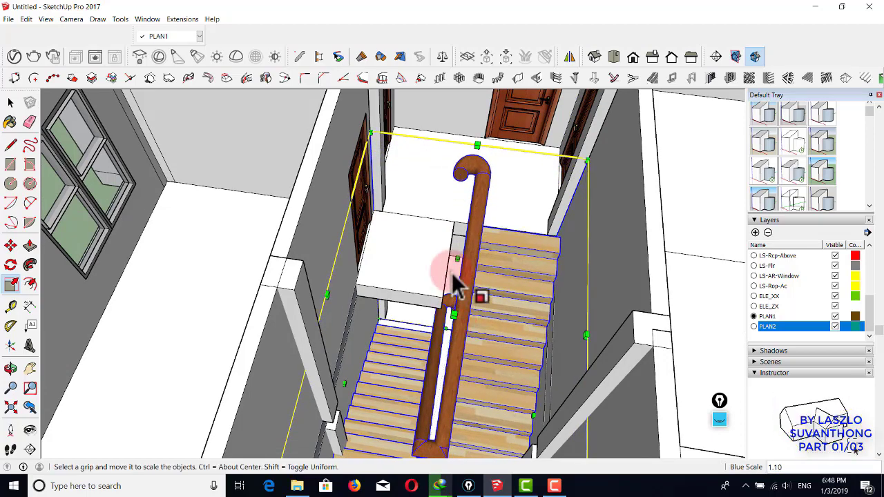
pyautogui.press('space')
# - Pull the side face of the upper floor's projecting slab out about 0.22 m toward the stair railing
pyautogui.scroll(3, 522, 319)
pyautogui.moveTo(518, 308)
pyautogui.mouseDown(button='middle')
pyautogui.moveTo(401, 258)
pyautogui.moveTo(527, 318)
pyautogui.moveTo(505, 315)
pyautogui.mouseUp(button='middle')
pyautogui.scroll(-6, 505, 316)
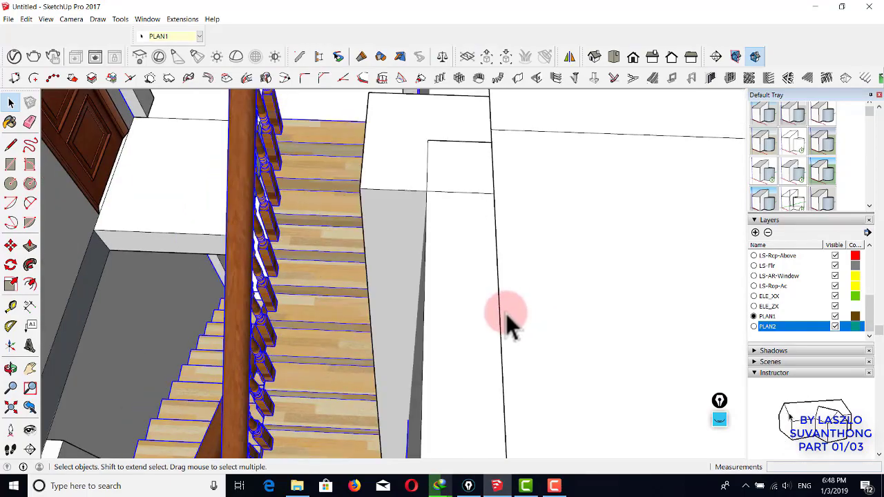
pyautogui.keyDown('shift'); pyautogui.moveTo(405, 300); pyautogui.dragTo(549, 223, button='middle'); pyautogui.keyUp('shift')
pyautogui.scroll(2, 512, 286)
pyautogui.scroll(2, 492, 278)
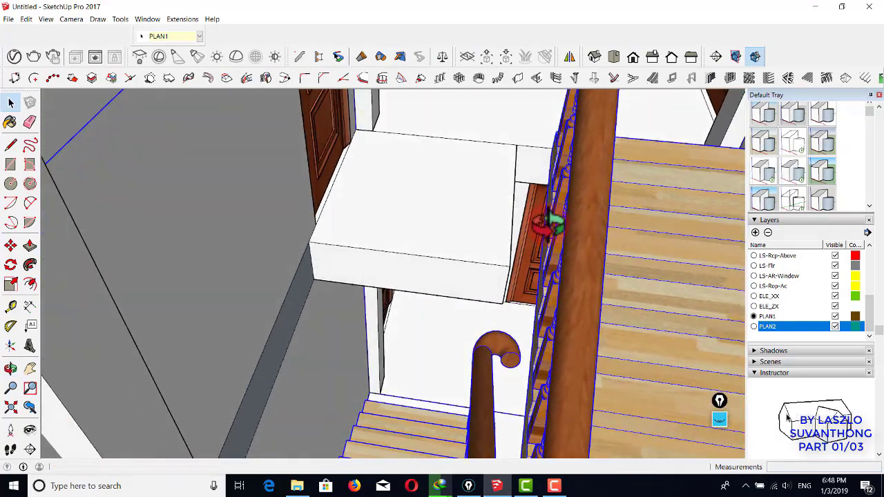
pyautogui.press('p')
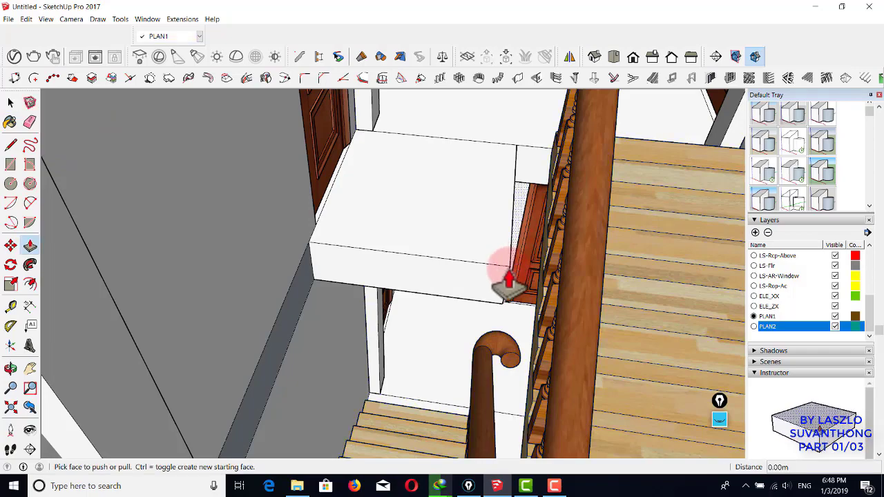
pyautogui.moveTo(483, 253); pyautogui.dragTo(582, 256, button='middle')
pyautogui.click(484, 253)
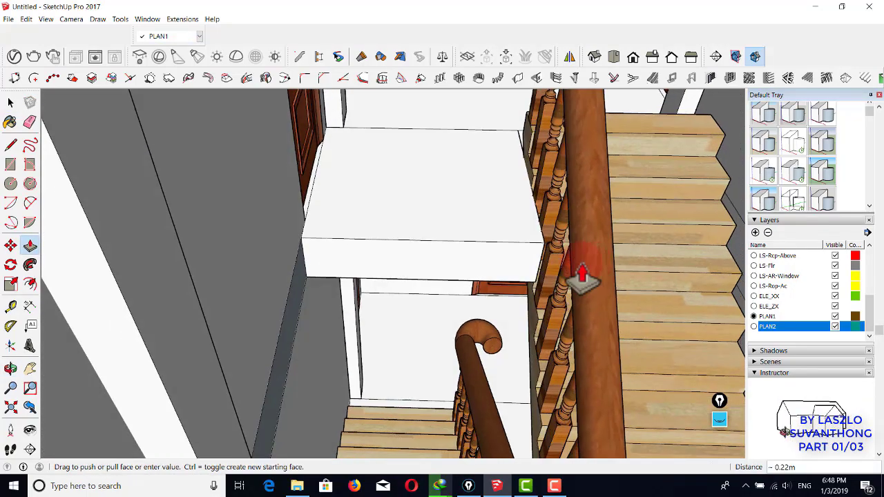
pyautogui.click(526, 246)
pyautogui.scroll(-5, 524, 246)
pyautogui.press('space')
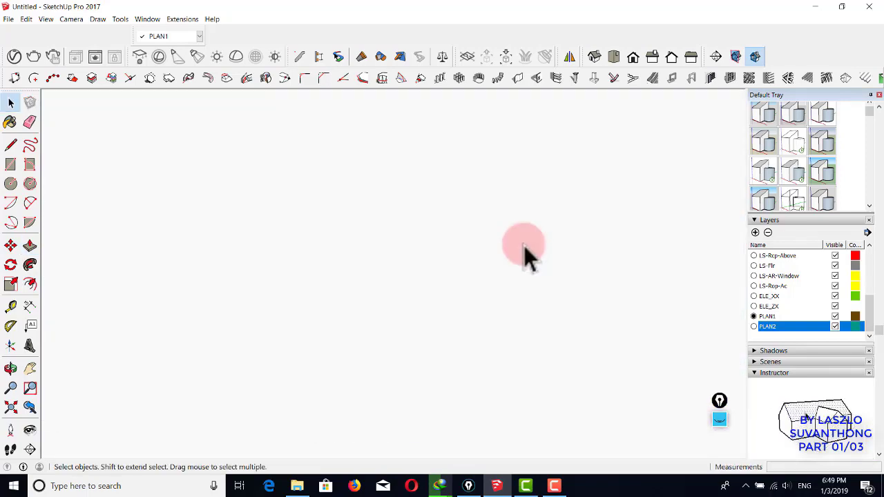
# - Hide the PLAN2 layer to expose the ground-floor rooms beside the staircase
pyautogui.moveTo(524, 245); pyautogui.dragTo(461, 295, button='middle')
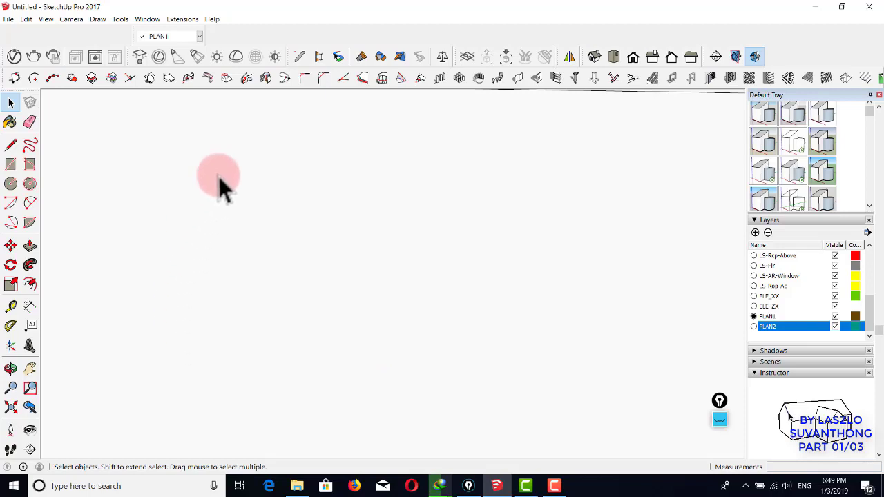
pyautogui.click(11, 409)
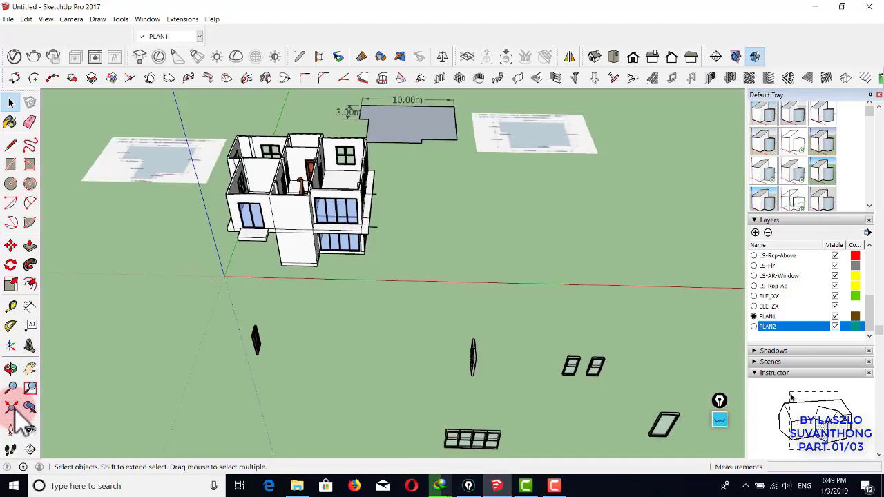
pyautogui.keyDown('shift'); pyautogui.moveTo(345, 311); pyautogui.dragTo(363, 242, button='middle'); pyautogui.keyUp('shift')
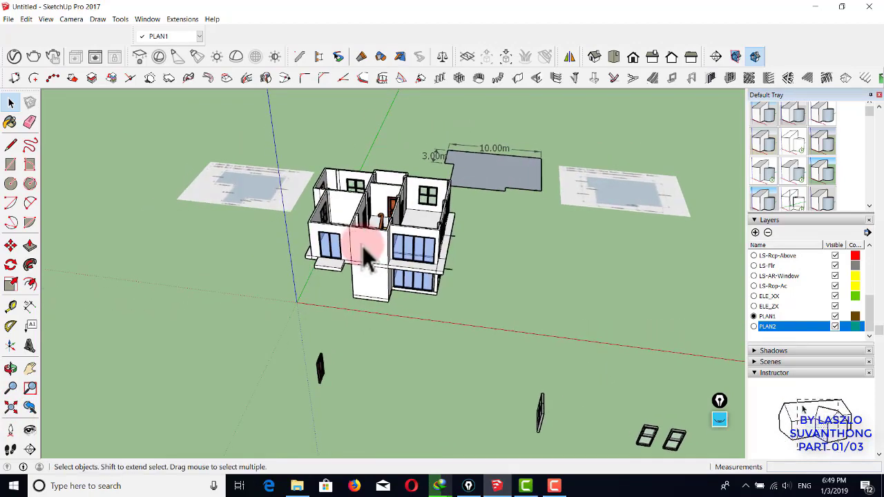
pyautogui.scroll(5, 366, 259)
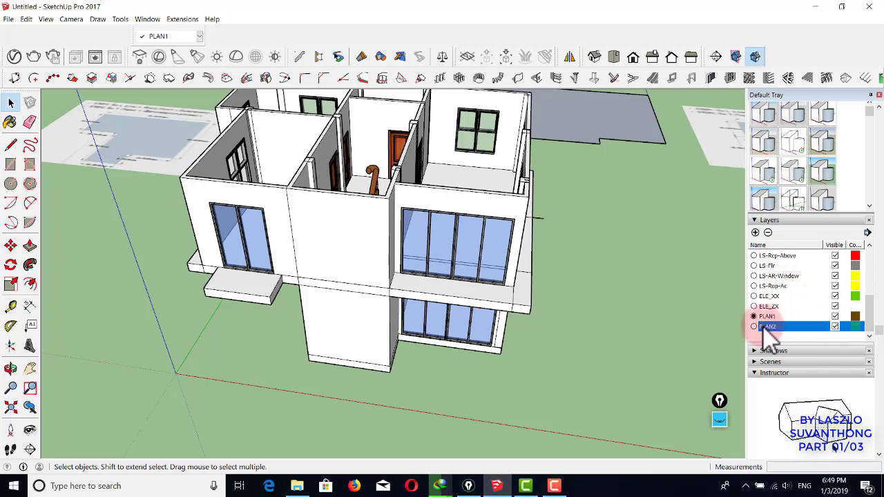
pyautogui.click(835, 326)
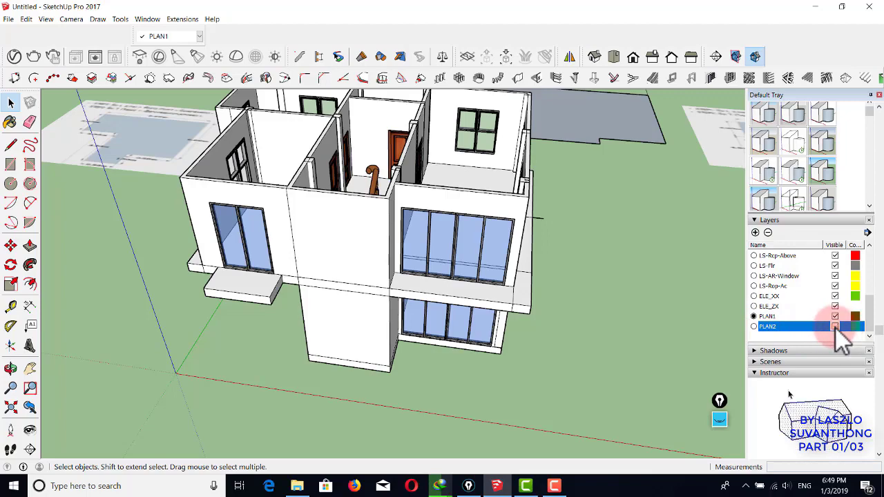
pyautogui.moveTo(490, 272); pyautogui.dragTo(401, 295, button='middle')
pyautogui.scroll(5, 424, 291)
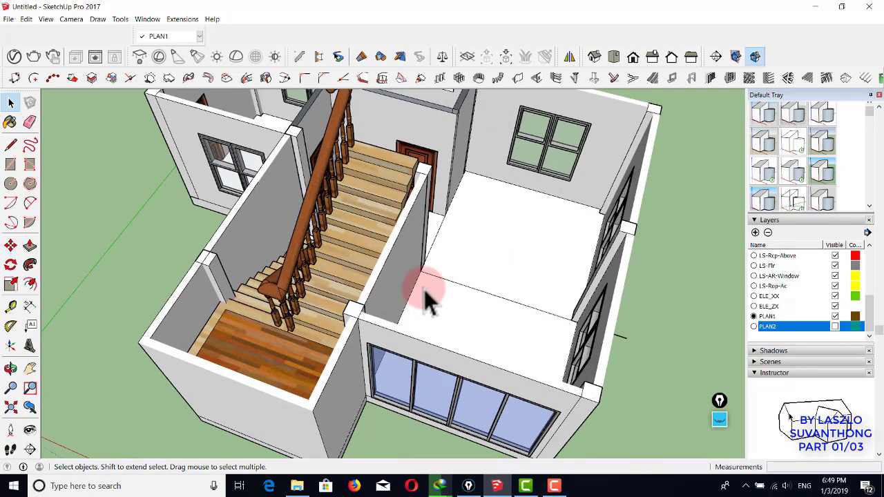
pyautogui.scroll(-3, 442, 276)
pyautogui.scroll(4, 474, 267)
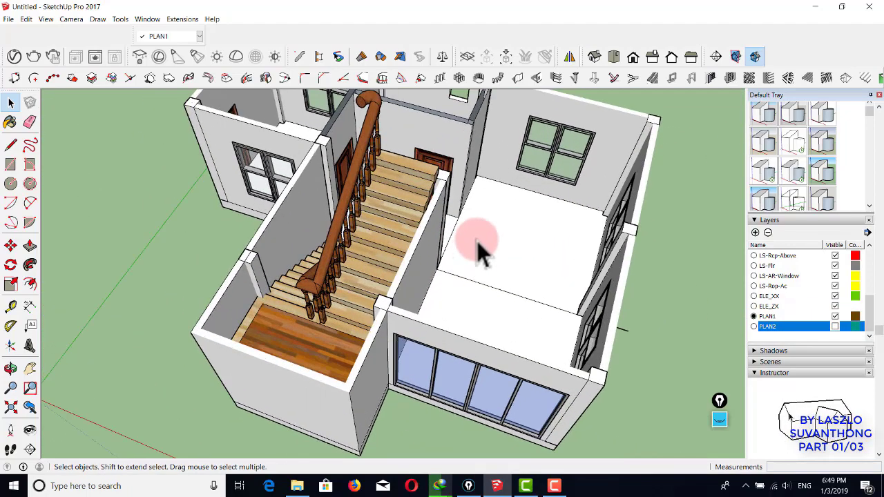
pyautogui.moveTo(477, 247); pyautogui.dragTo(429, 206, button='middle')
# - Delete the dividing line across the floor of the large front room on the ground floor
pyautogui.press('b')
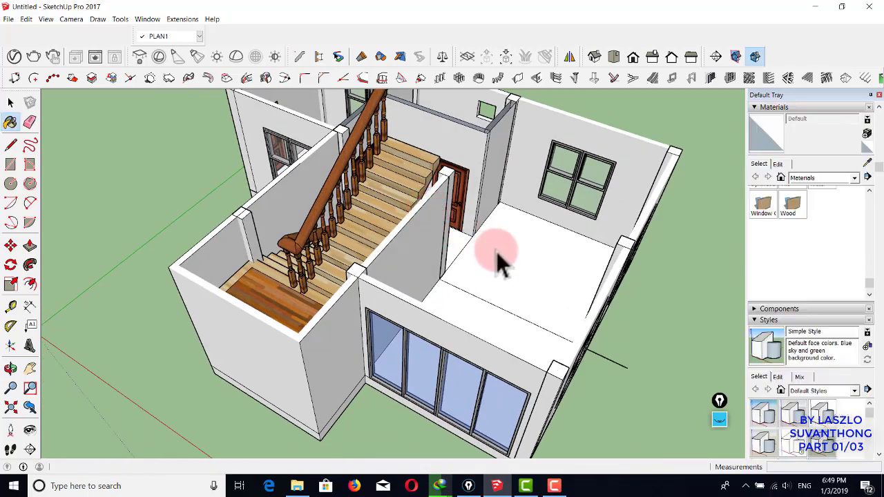
pyautogui.keyDown('shift'); pyautogui.moveTo(552, 246); pyautogui.dragTo(548, 210, button='middle'); pyautogui.keyUp('shift')
pyautogui.press('space')
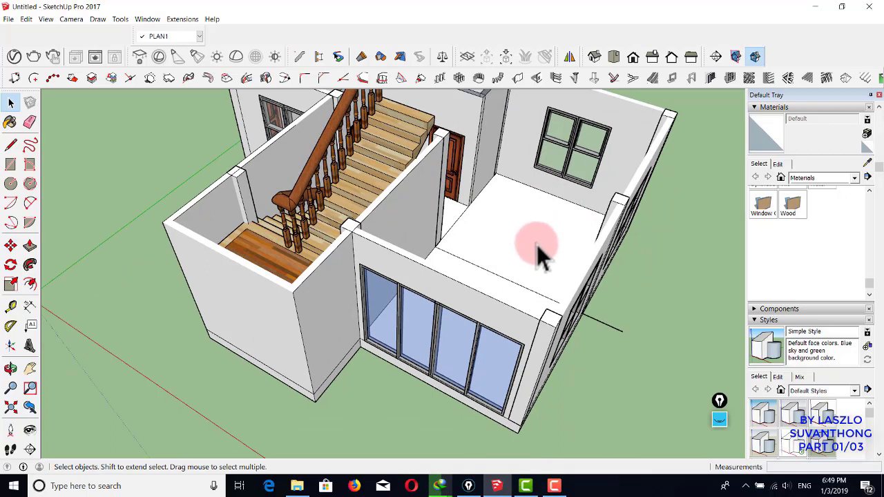
pyautogui.click(513, 283)
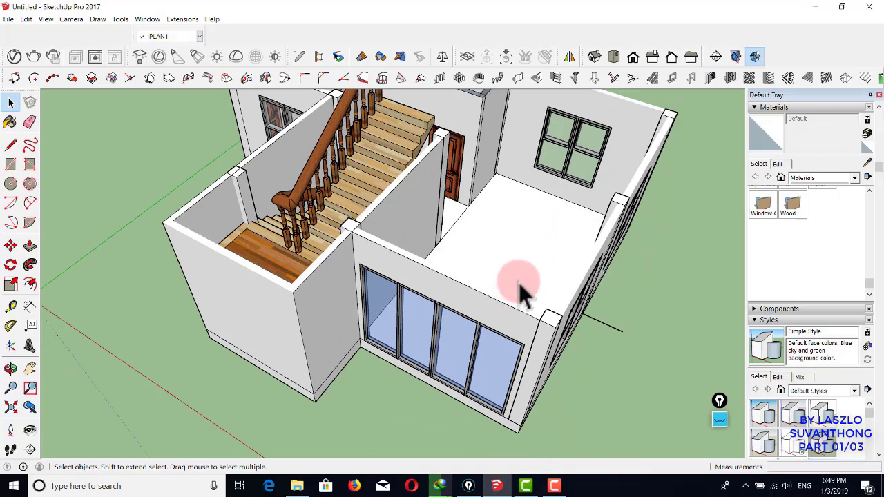
# - Paint the ground floor with Wood Square Tile 02 from the Tile materials
pyautogui.press('b')
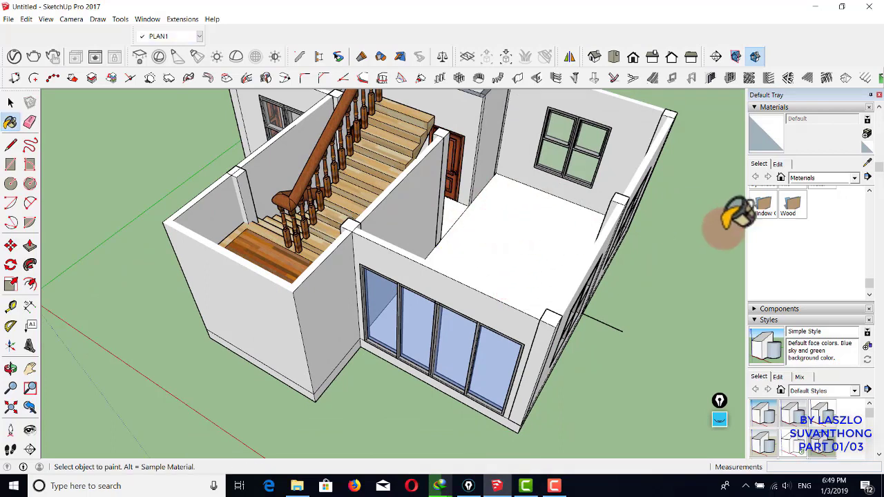
pyautogui.click(849, 178)
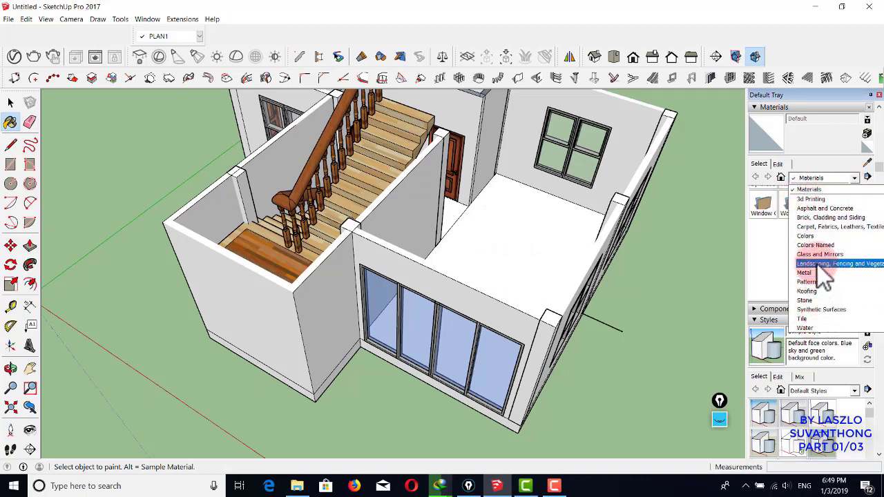
pyautogui.click(807, 320)
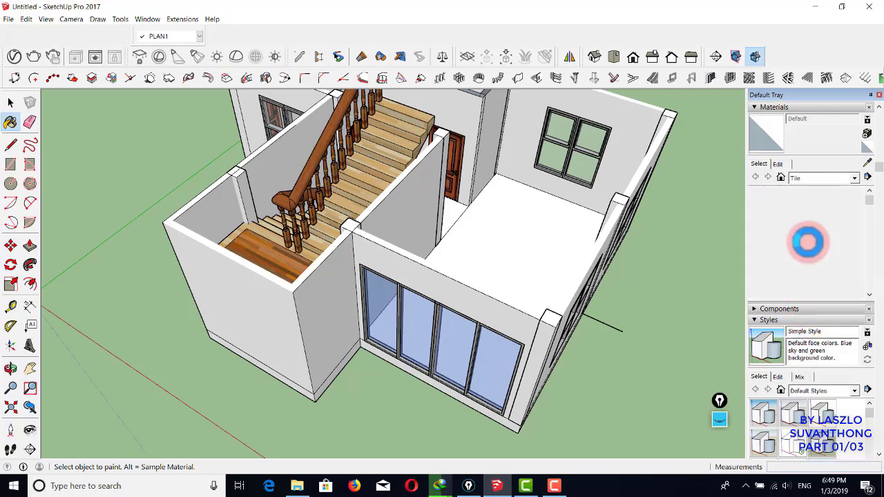
pyautogui.moveTo(866, 212); pyautogui.dragTo(869, 273)
pyautogui.click(793, 271)
pyautogui.click(532, 219)
pyautogui.scroll(5, 535, 218)
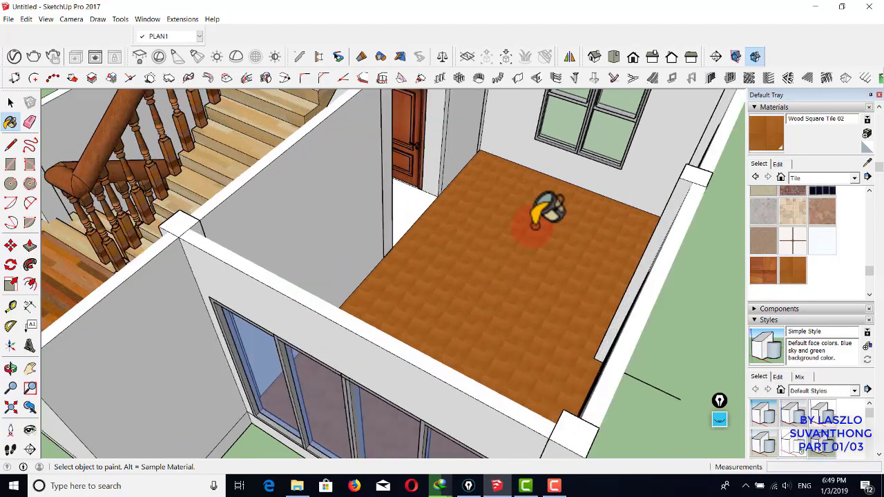
pyautogui.moveTo(532, 220)
pyautogui.mouseDown(button='middle')
pyautogui.moveTo(405, 202)
pyautogui.moveTo(421, 221)
pyautogui.moveTo(452, 209)
pyautogui.moveTo(454, 216)
pyautogui.moveTo(470, 198)
pyautogui.moveTo(460, 207)
pyautogui.moveTo(492, 208)
pyautogui.mouseUp(button='middle')
pyautogui.press('space')
# - Raise a copy of the tiled floor face by 0.2 m and delete the raised top face to leave wall skirting
pyautogui.scroll(1, 435, 188)
pyautogui.scroll(-4, 441, 192)
pyautogui.scroll(4, 496, 197)
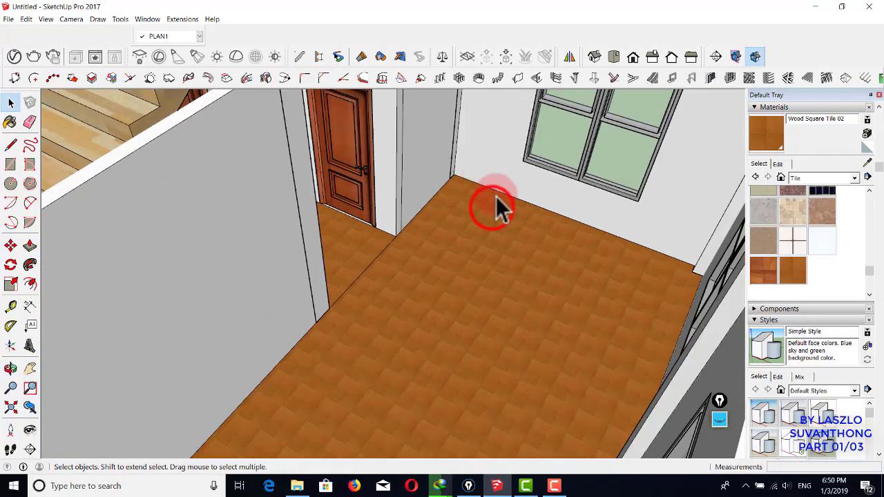
pyautogui.press('p')
pyautogui.click(492, 211)
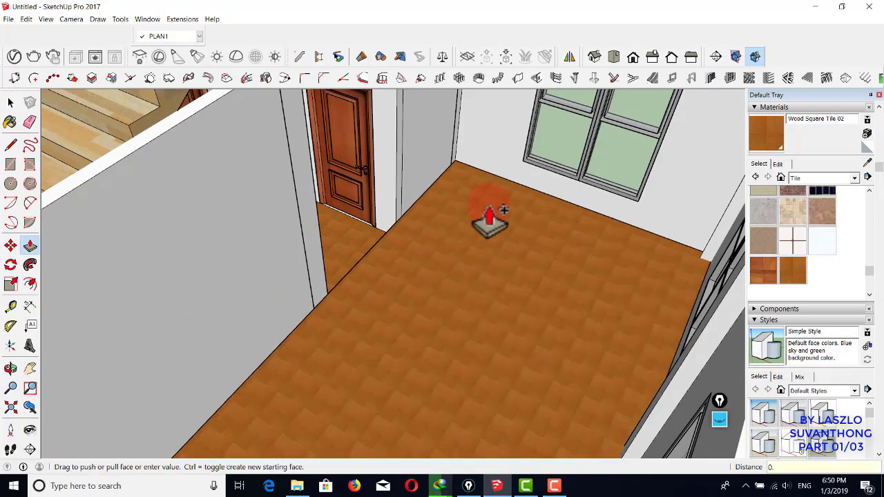
pyautogui.write('0.2')
pyautogui.press('Return')
pyautogui.press('space')
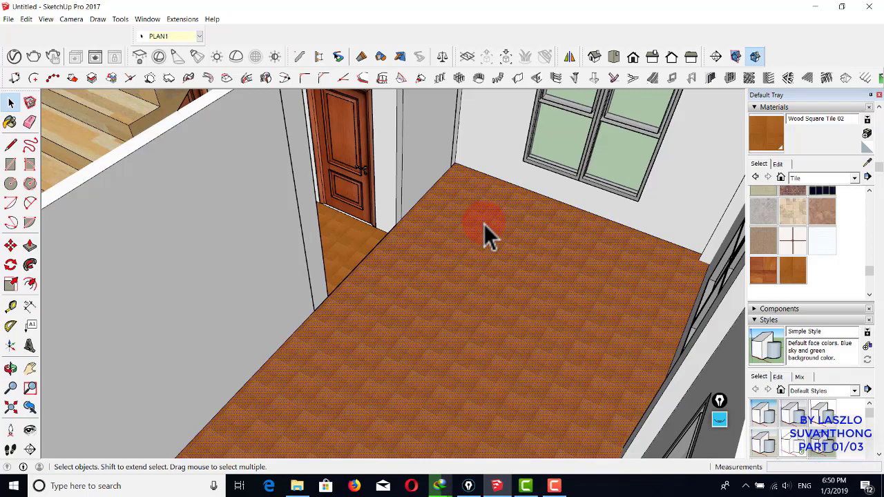
# - Delete the skirting strip that crosses the open passage between the large room and the hallway door
pyautogui.keyDown('shift'); pyautogui.moveTo(435, 240); pyautogui.dragTo(491, 201, button='middle'); pyautogui.keyUp('shift')
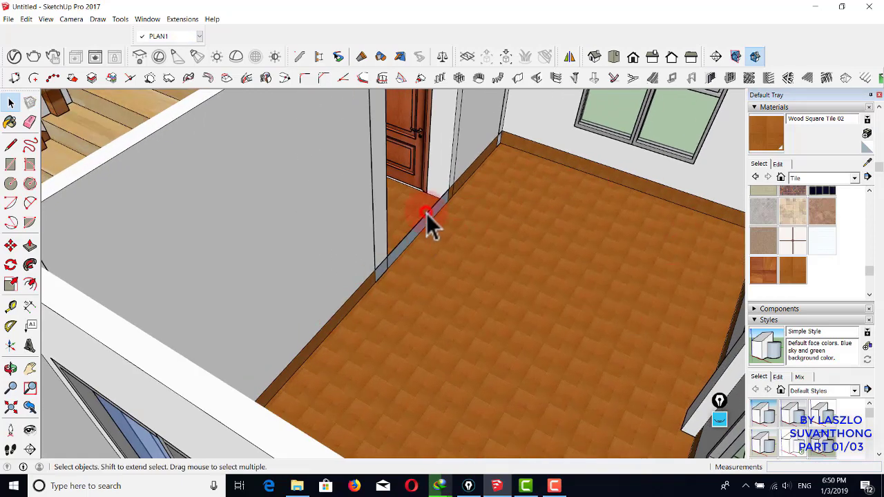
pyautogui.click(427, 214)
pyautogui.click(397, 248)
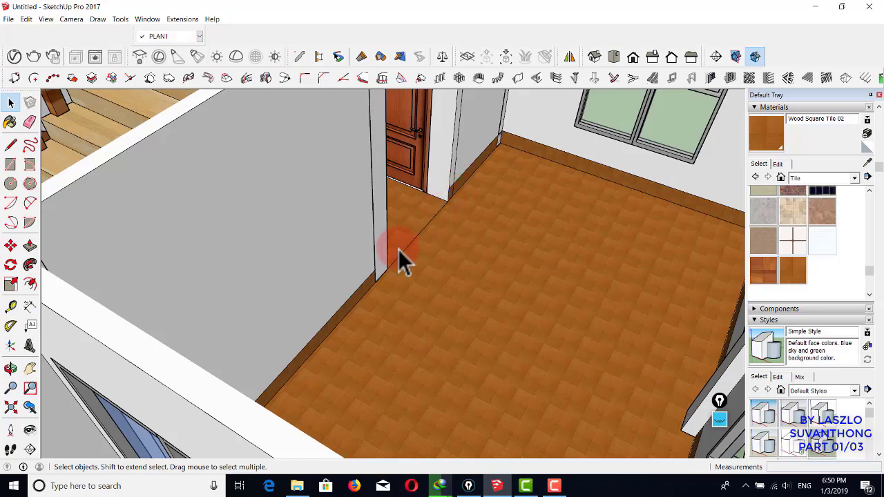
# - Raise a copy of the hallway floor by 0.2 m and delete the raised top face to leave skirting along the walls
pyautogui.scroll(-6, 462, 208)
pyautogui.moveTo(465, 214); pyautogui.dragTo(395, 241, button='middle')
pyautogui.scroll(10, 444, 262)
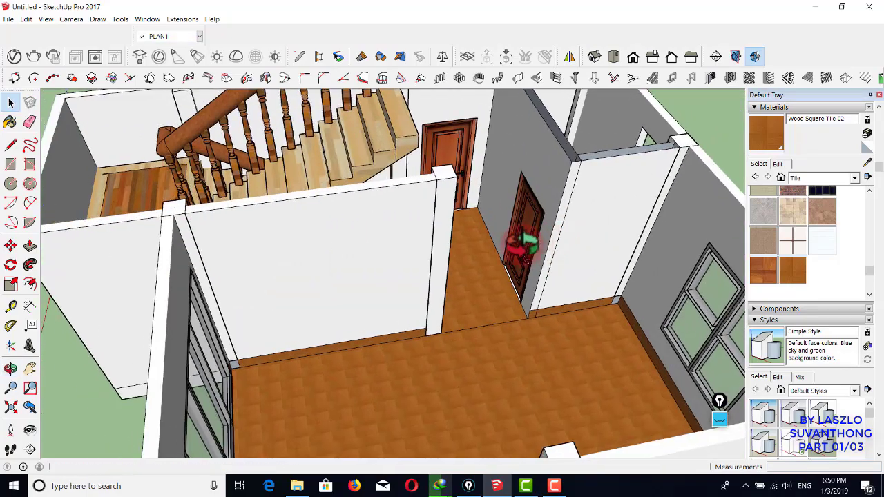
pyautogui.scroll(3, 481, 279)
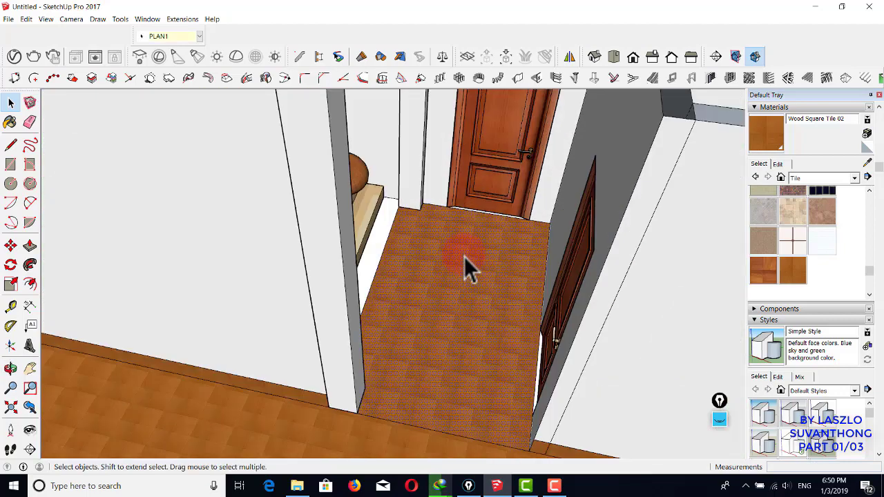
pyautogui.press('p')
pyautogui.click(469, 273)
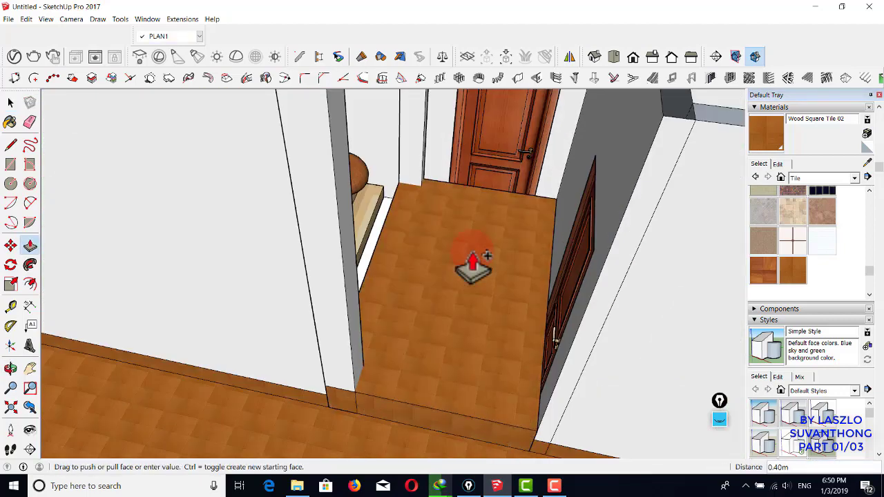
pyautogui.press('Return')
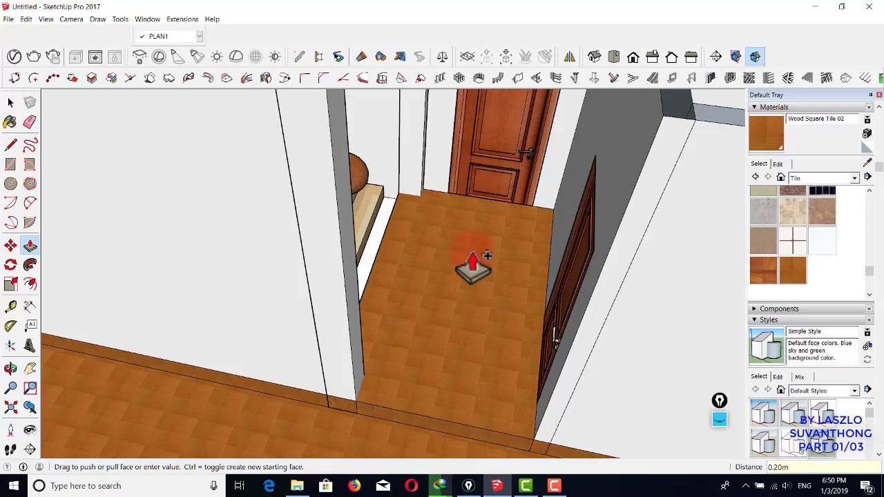
pyautogui.press('space')
pyautogui.click(472, 257)
pyautogui.hotkey('ctrl', 'z')
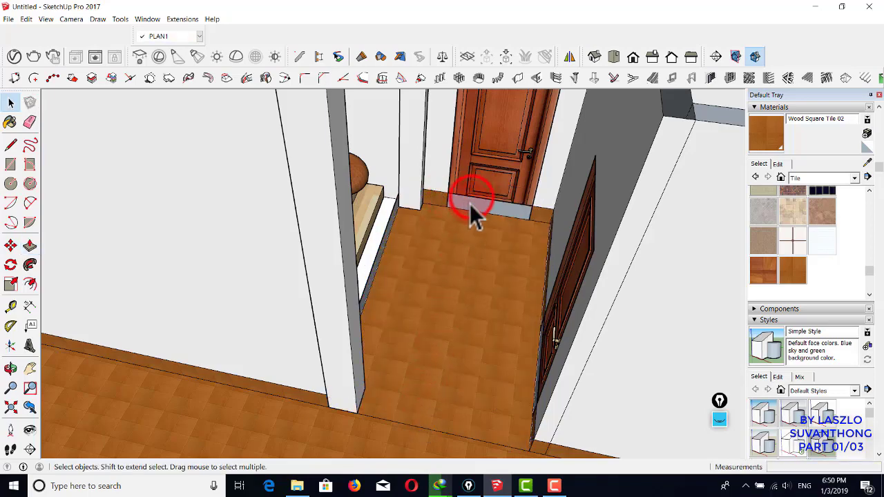
# - Delete the skirting strips that cross the door at the hallway's end and the glazed opening of the large room
pyautogui.moveTo(495, 235); pyautogui.dragTo(407, 228, button='middle')
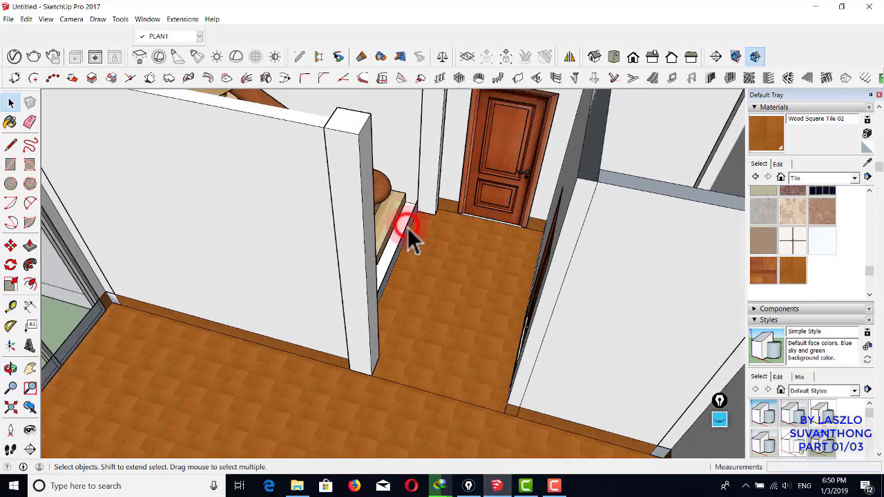
pyautogui.scroll(-5, 407, 231)
pyautogui.keyDown('shift'); pyautogui.moveTo(453, 256); pyautogui.dragTo(256, 183, button='middle'); pyautogui.keyUp('shift')
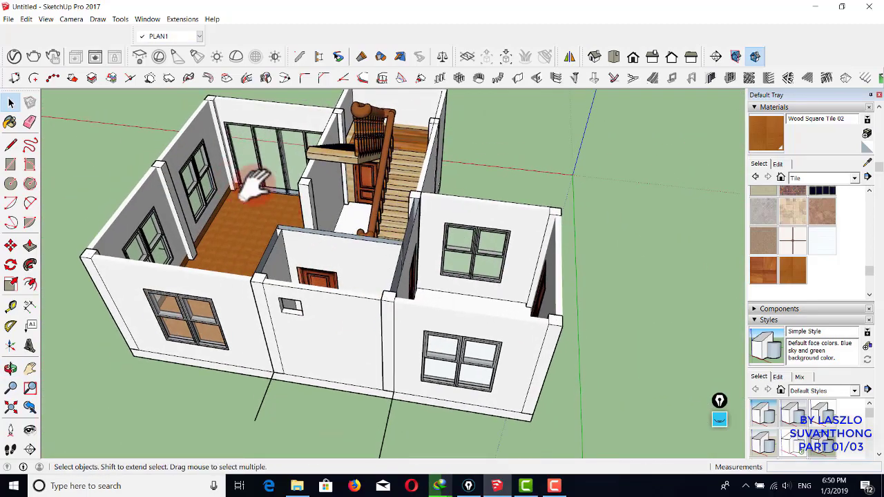
pyautogui.scroll(8, 362, 235)
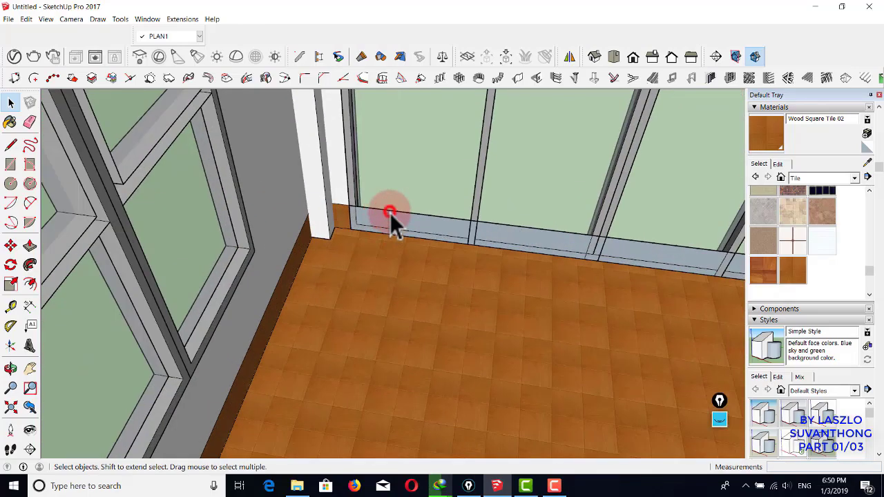
pyautogui.click(390, 215)
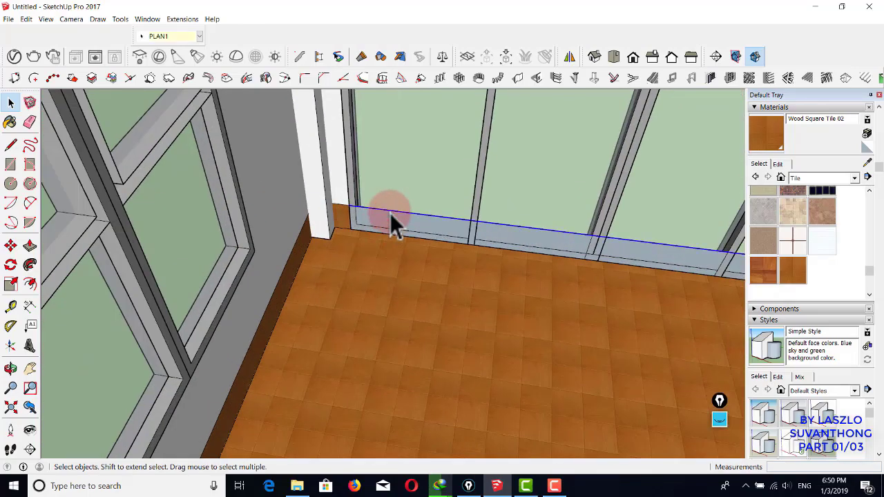
pyautogui.press('Delete')
# - Paint the white floor of the corner room beside the hallway with Wood Square Tile 02
pyautogui.scroll(-8, 388, 214)
pyautogui.keyDown('shift'); pyautogui.moveTo(446, 233); pyautogui.dragTo(290, 297, button='middle'); pyautogui.keyUp('shift')
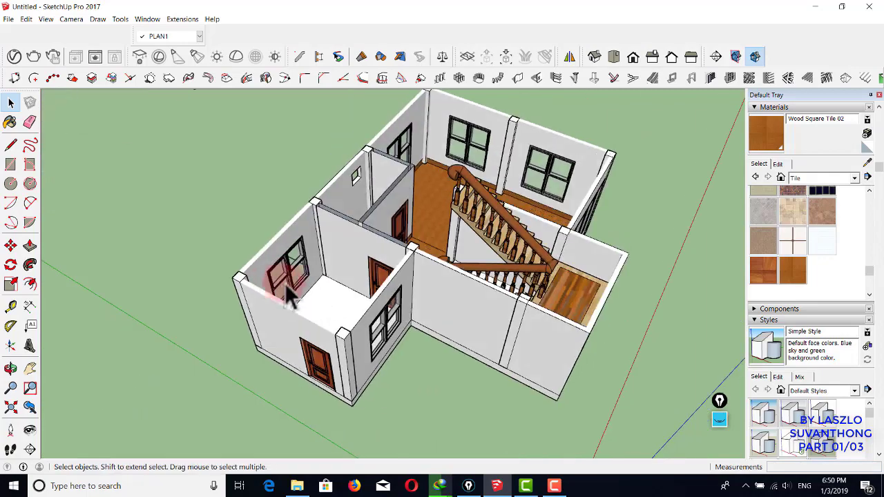
pyautogui.scroll(6, 289, 296)
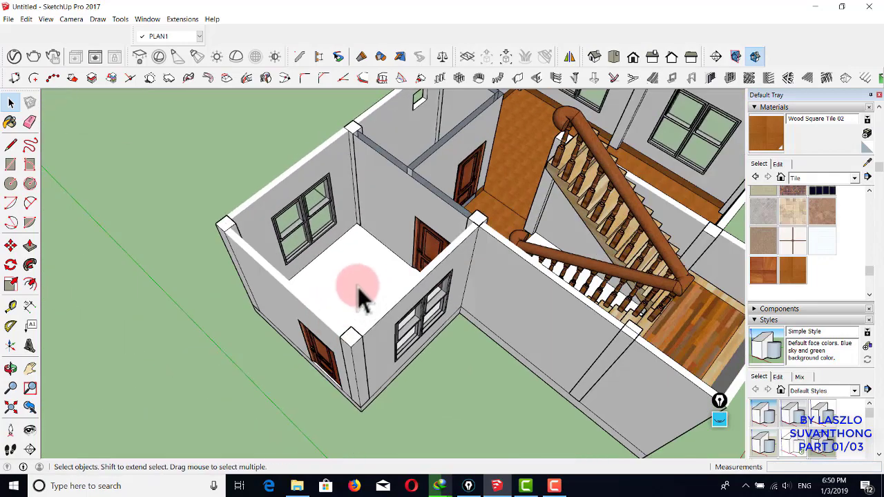
pyautogui.click(358, 293)
pyautogui.scroll(5, 468, 201)
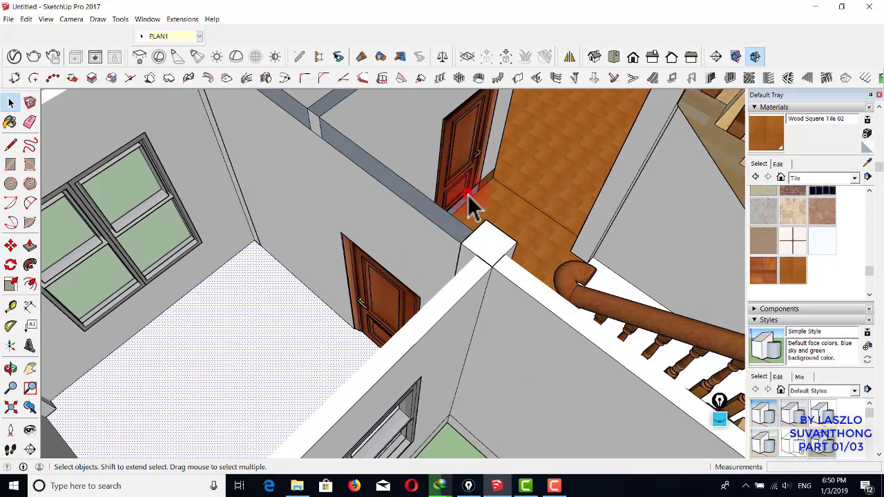
pyautogui.click(468, 195)
pyautogui.click(461, 204)
pyautogui.scroll(-2, 330, 257)
pyautogui.keyDown('shift'); pyautogui.moveTo(319, 298); pyautogui.dragTo(391, 253, button='middle'); pyautogui.keyUp('shift')
pyautogui.press('b')
pyautogui.click(345, 304)
pyautogui.press('space')
# - Raise a copy of the corner room's tiled floor by 0.1 m and delete the raised top face to leave wall skirting
pyautogui.press('p')
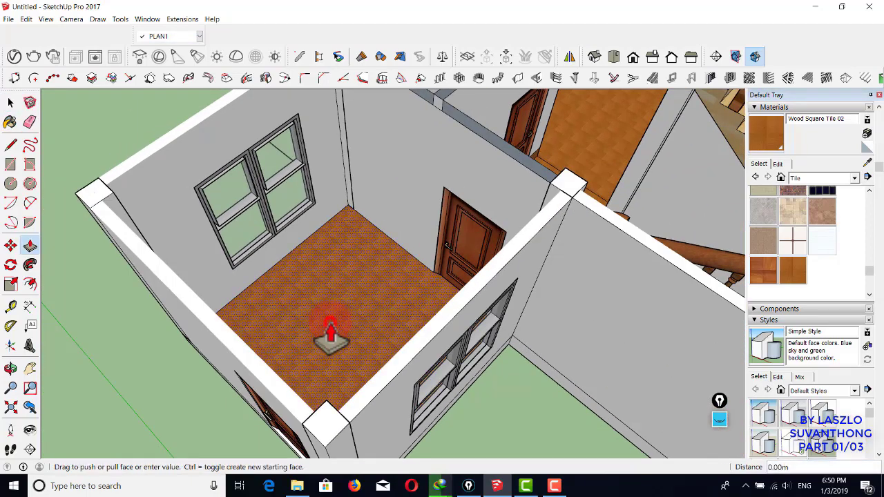
pyautogui.press('ctrl')
pyautogui.write('0.')
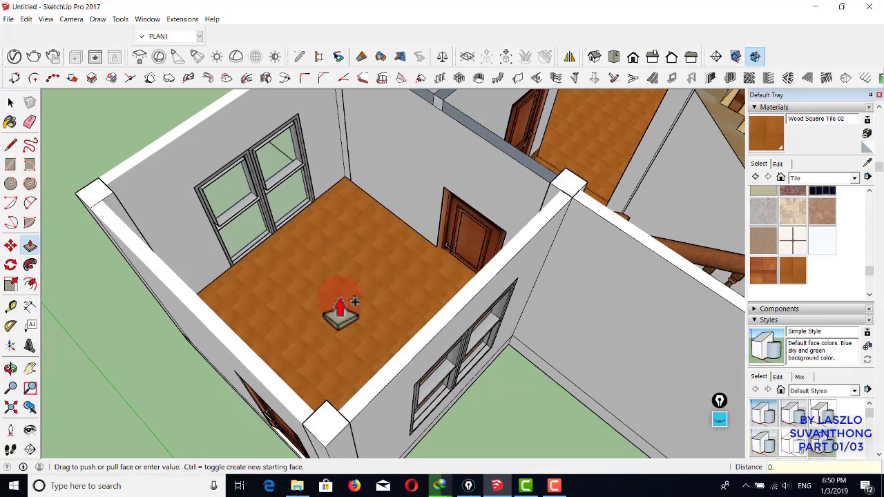
pyautogui.write('1')
pyautogui.press('Return')
pyautogui.press('space')
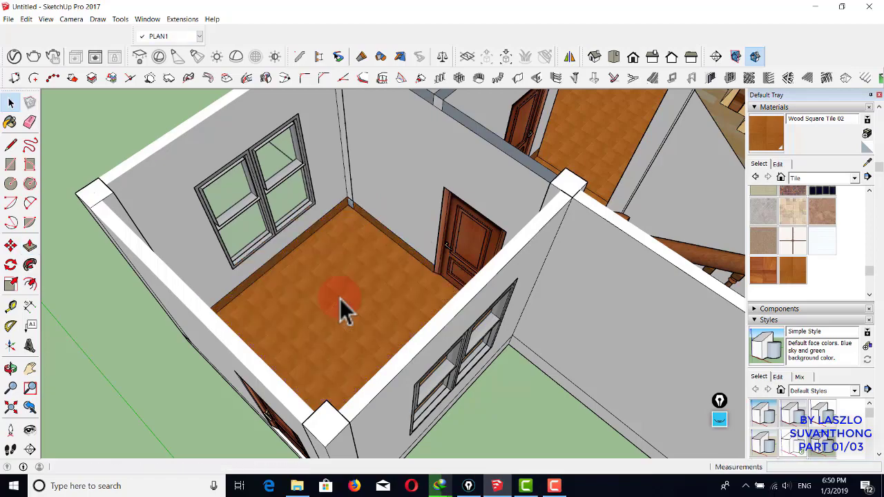
pyautogui.moveTo(394, 264); pyautogui.dragTo(173, 299, button='middle')
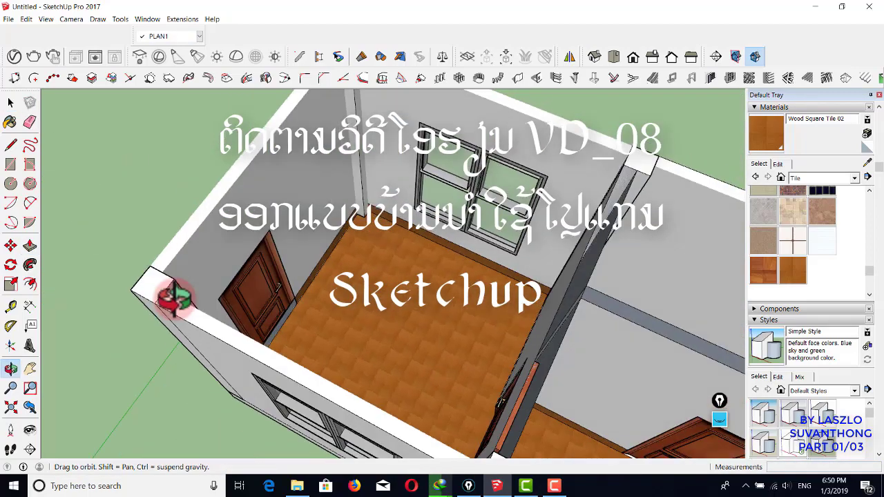